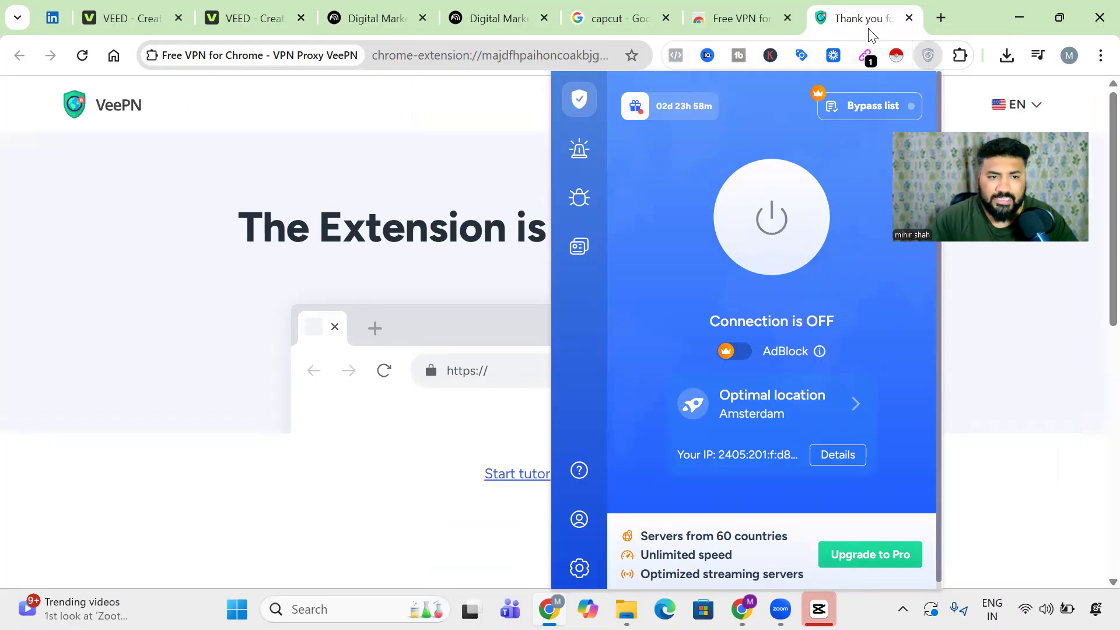
Close the VeePN extension tab and look over the Google search results for CapCut.
click(908, 18)
click(688, 10)
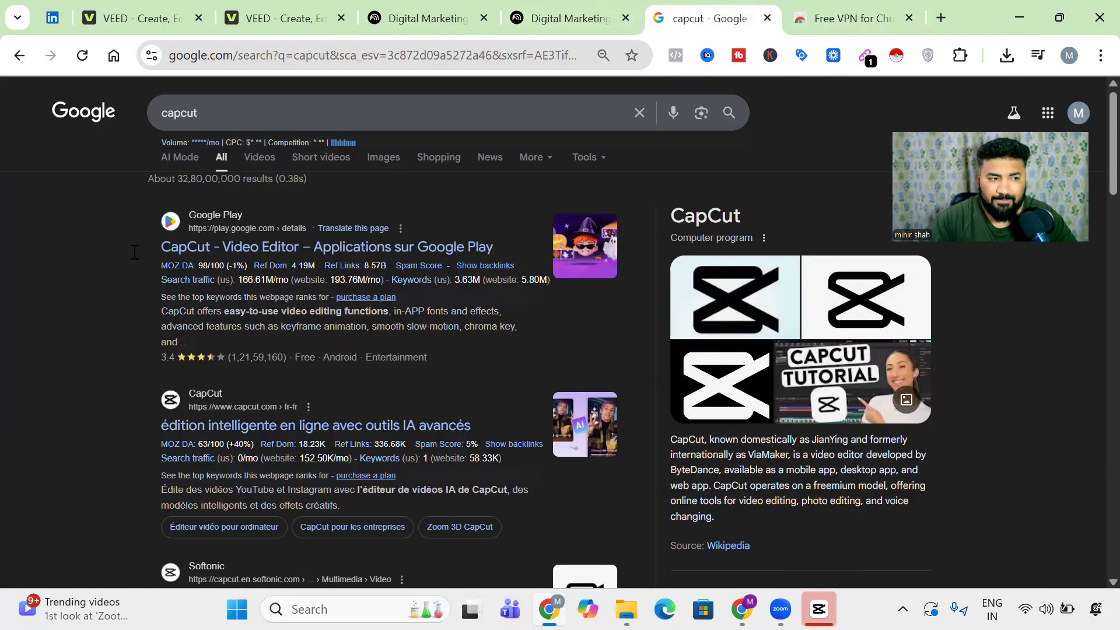
drag(84, 429, 290, 452)
drag(164, 416, 289, 458)
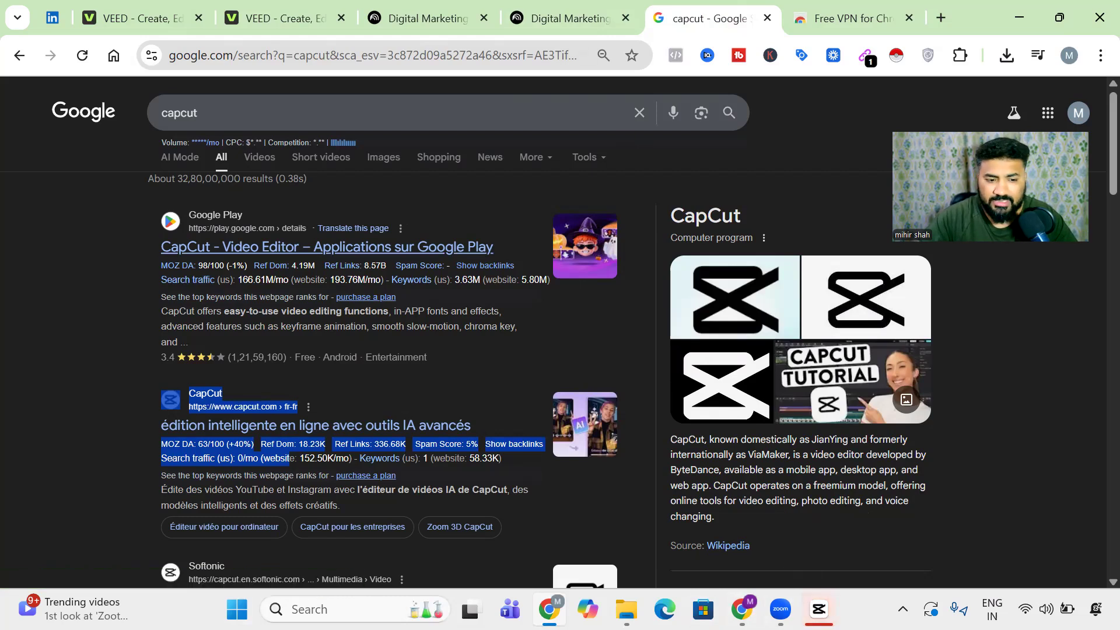
Launch the CapCut desktop app and open its video editor.
click(819, 609)
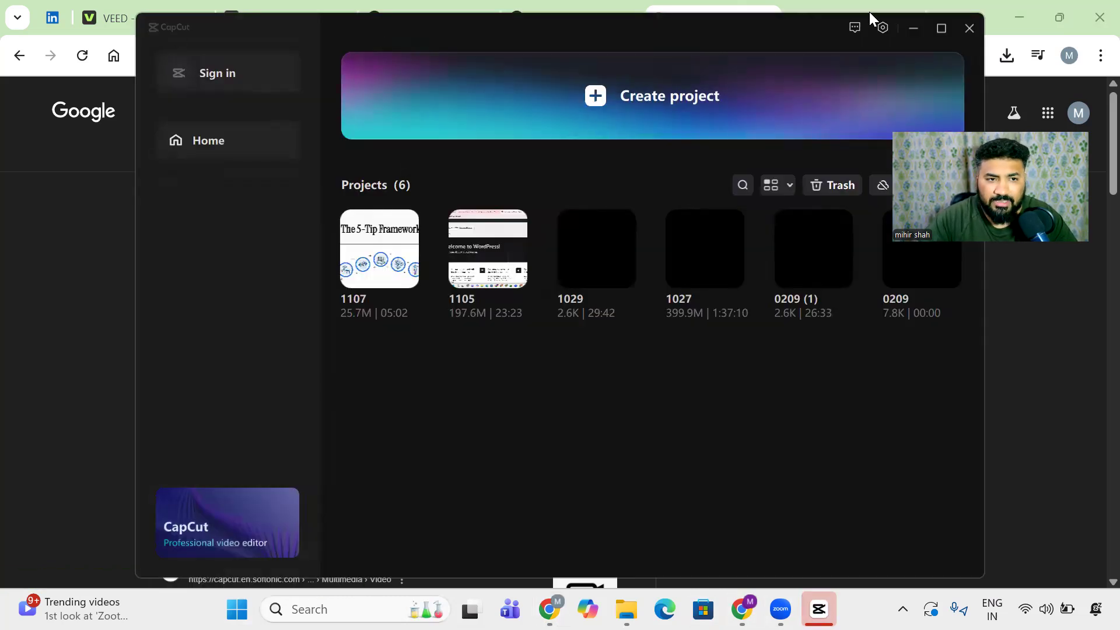
double_click(898, 40)
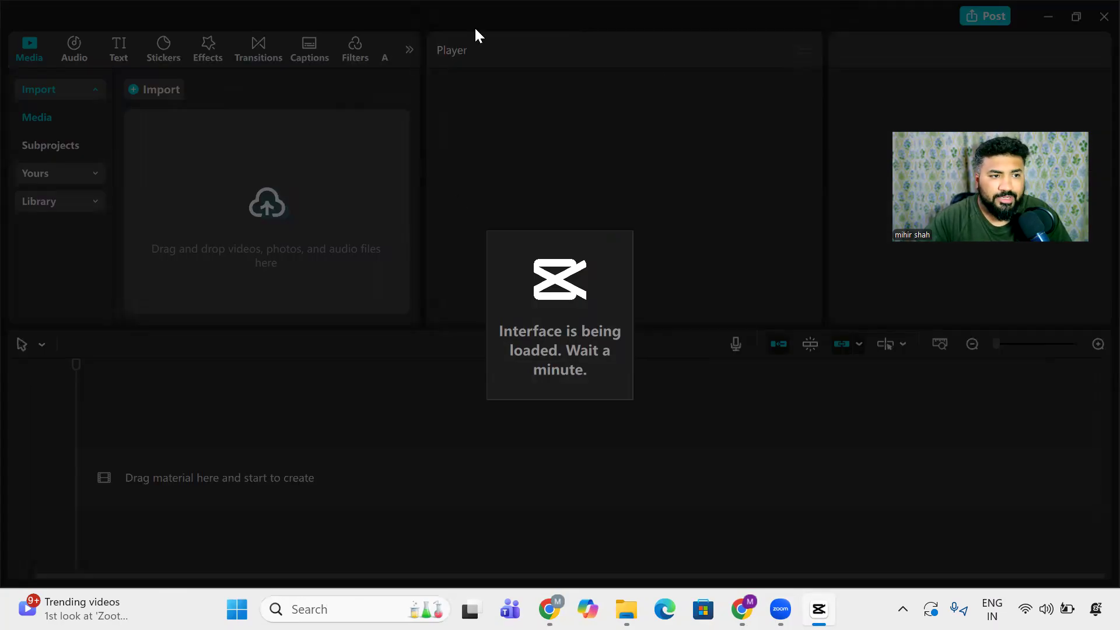
Switch to the invideo AI project and export the video with Stock Watermarks and Normal invideo AI branding.
key(alt+Tab)
key(alt+Tab)
key(alt+Tab)
key(alt+Tab)
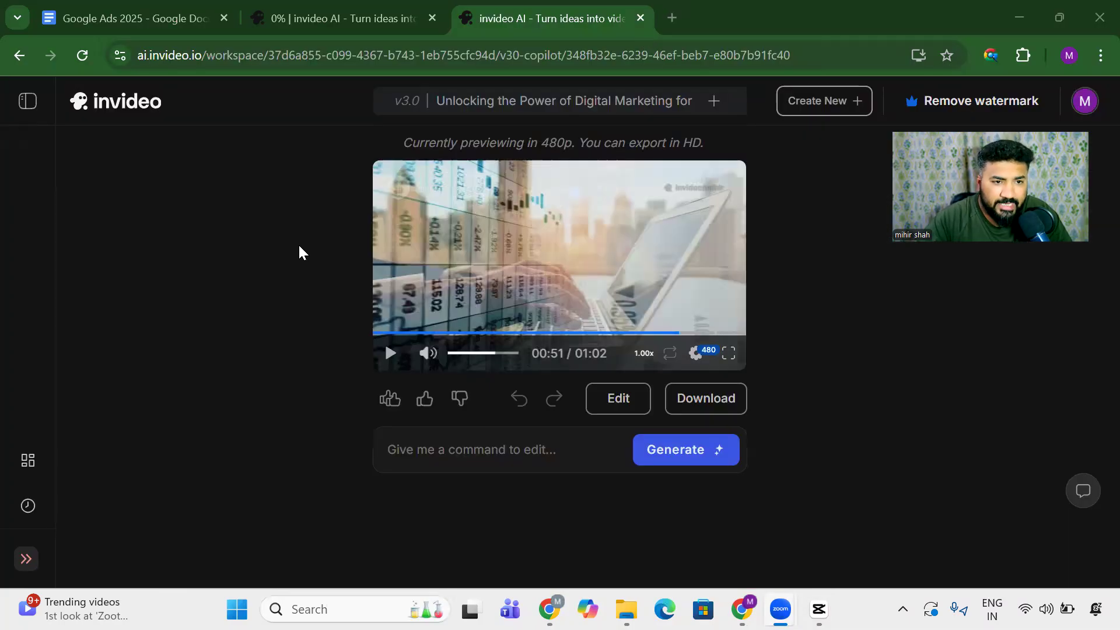
click(698, 412)
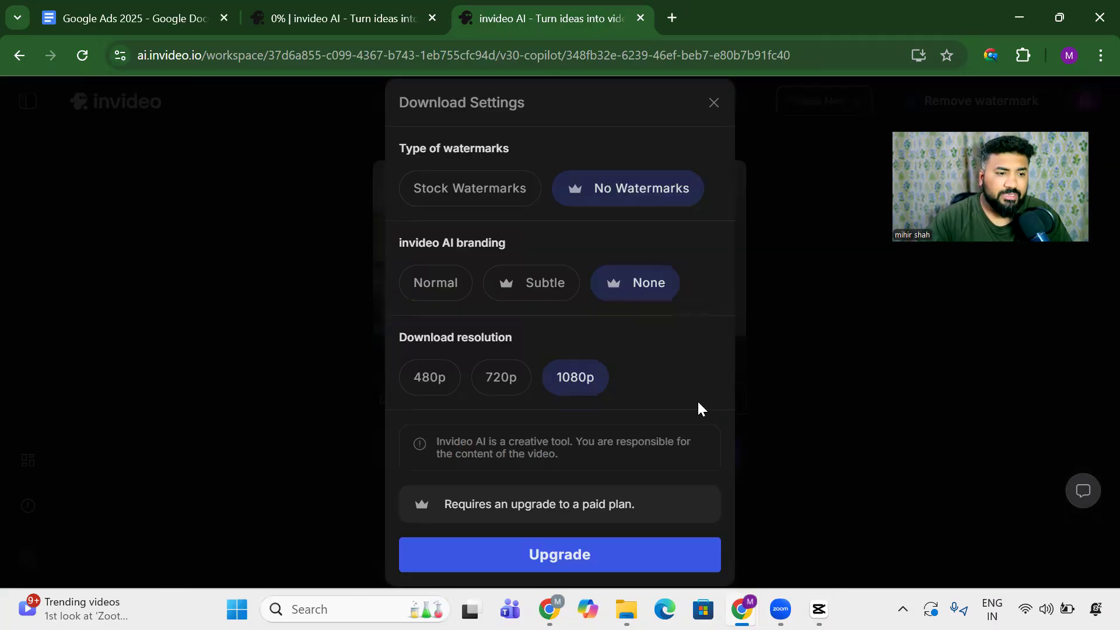
click(466, 195)
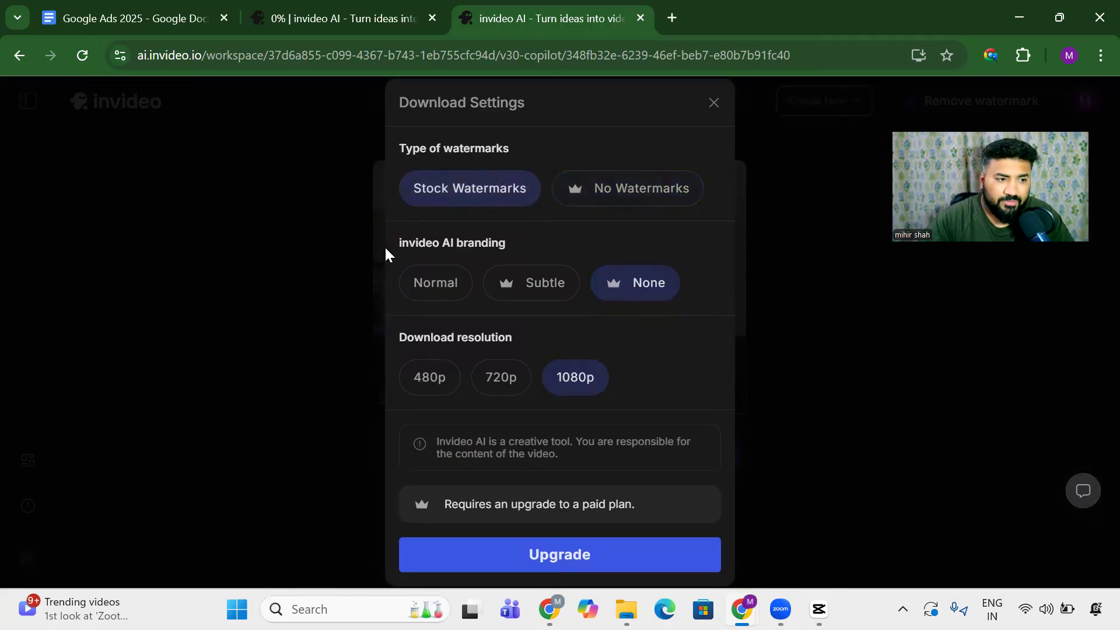
drag(385, 254, 502, 282)
click(429, 289)
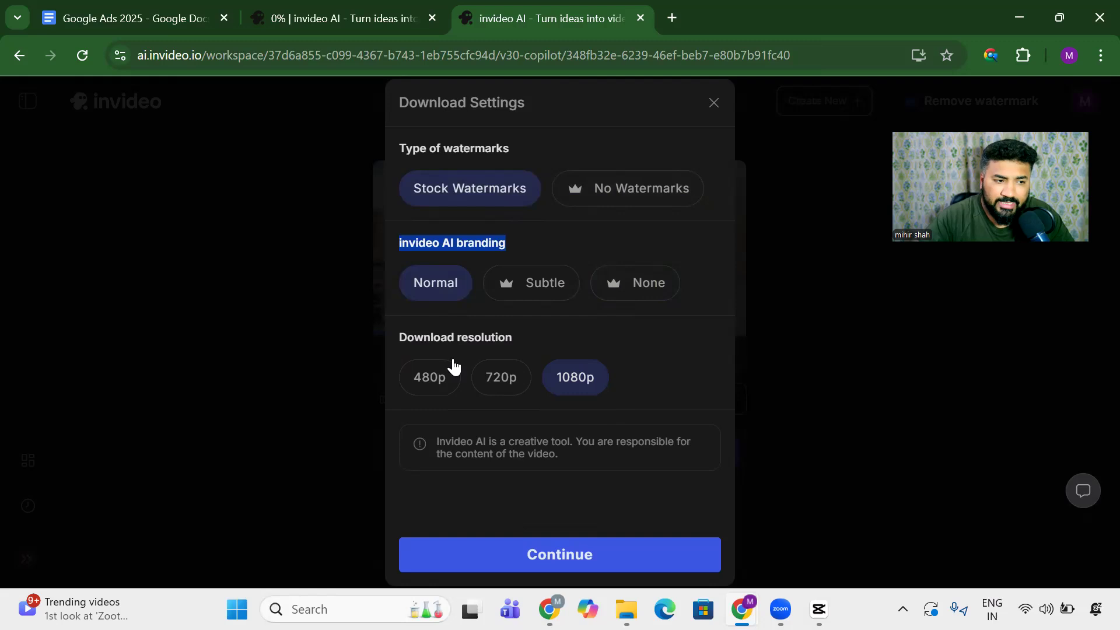
click(596, 570)
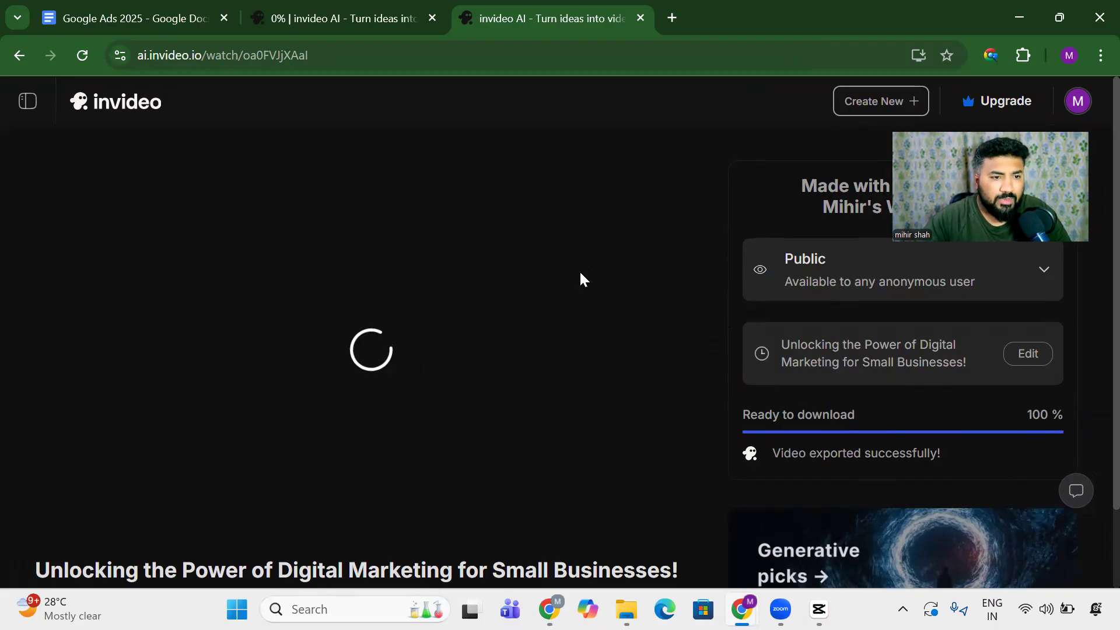
Switch to the other browser window and open the second VEED tab.
key(alt+Tab)
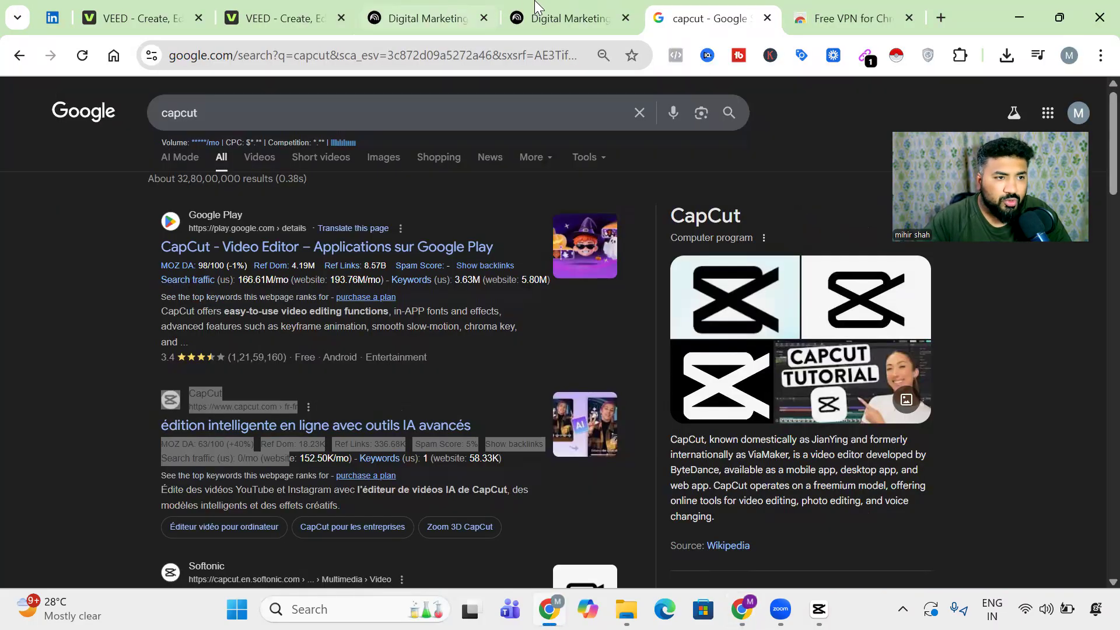
click(553, 4)
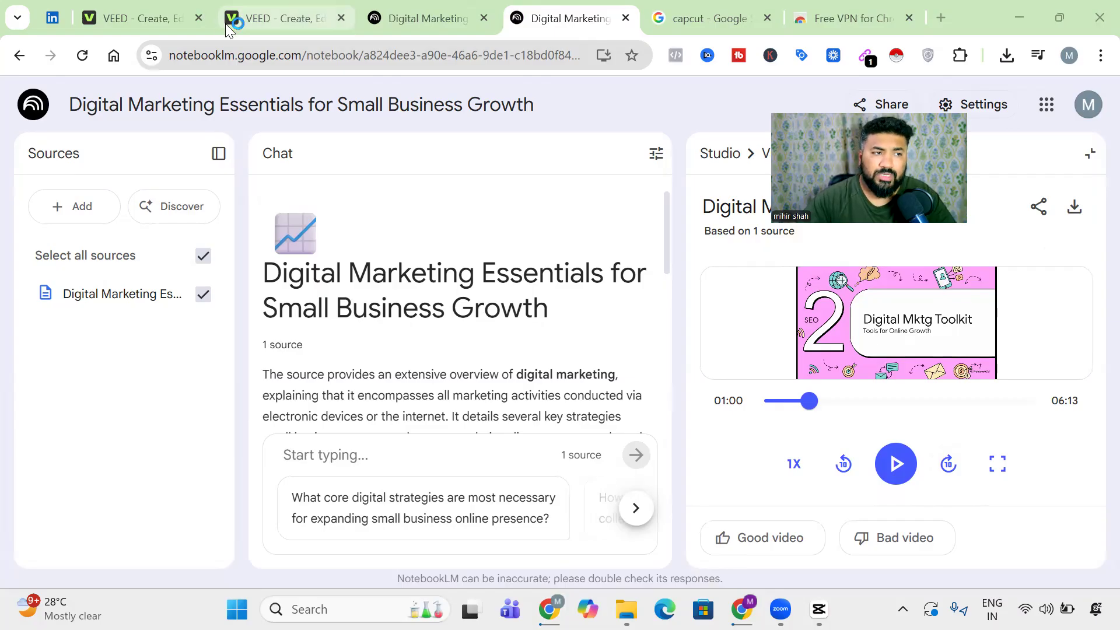
click(274, 18)
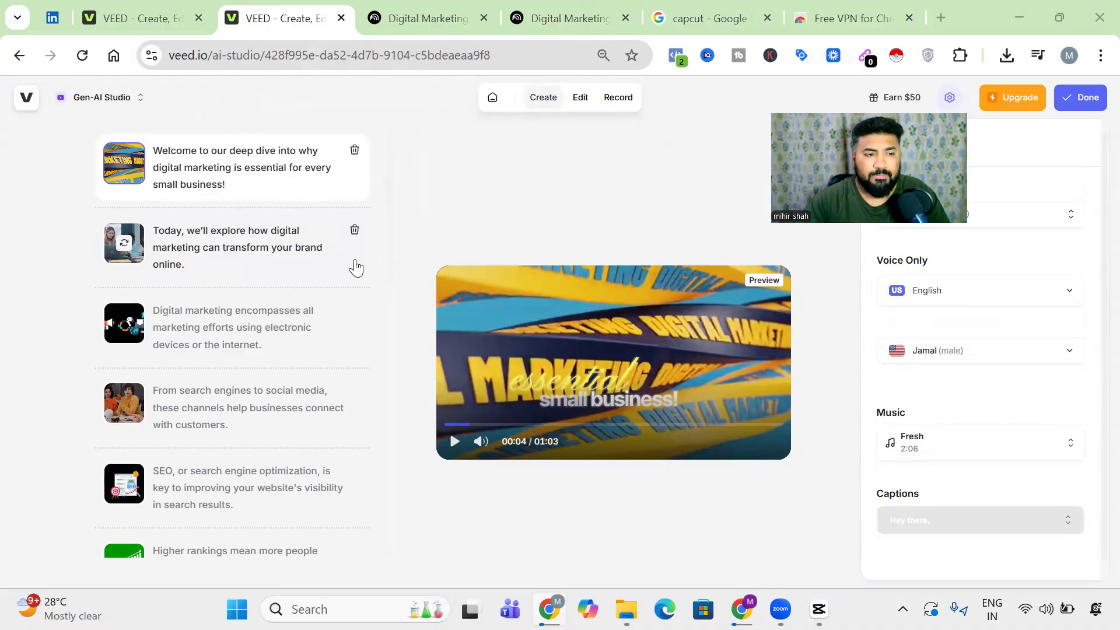
Return to invideo and check the recent download history for the exported video file.
key(alt+Tab)
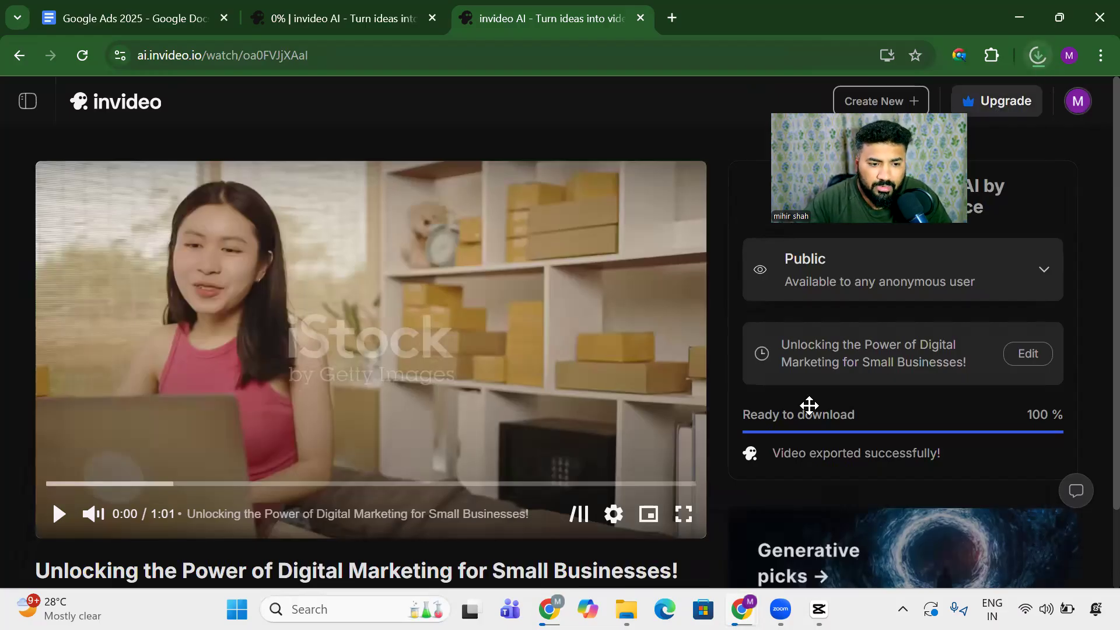
scroll(809, 405, down, 3)
scroll(809, 405, up, 3)
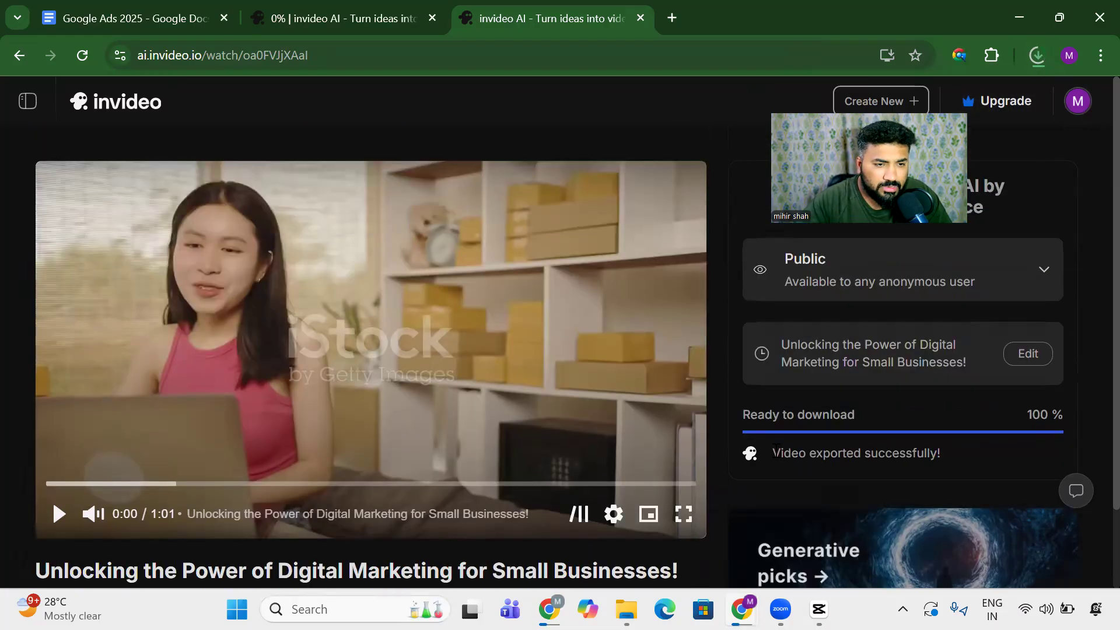
click(1036, 58)
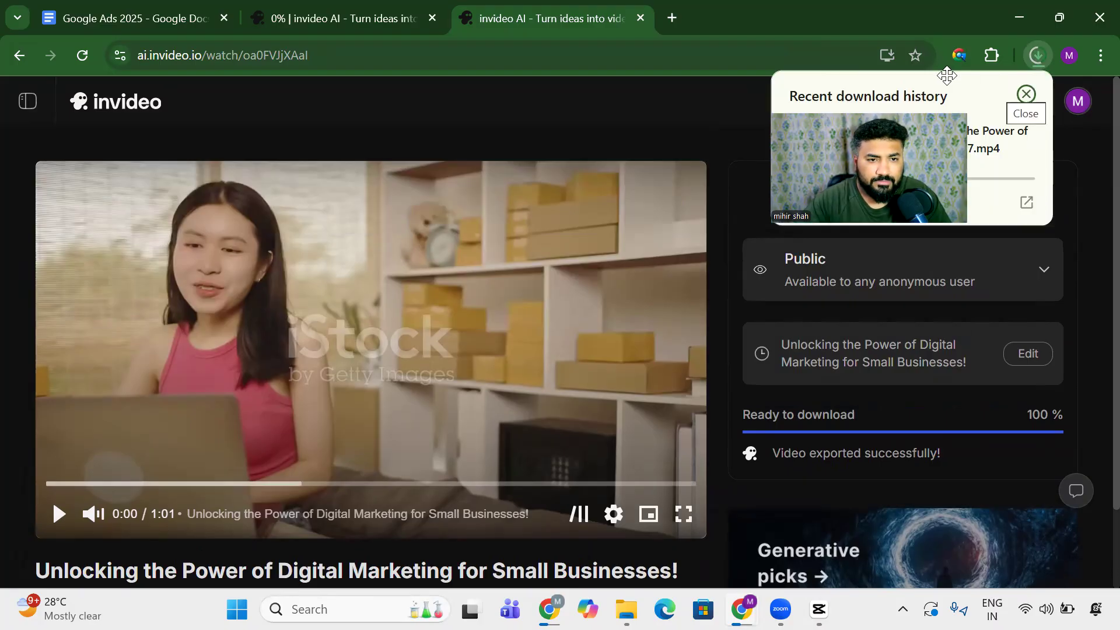
click(1036, 53)
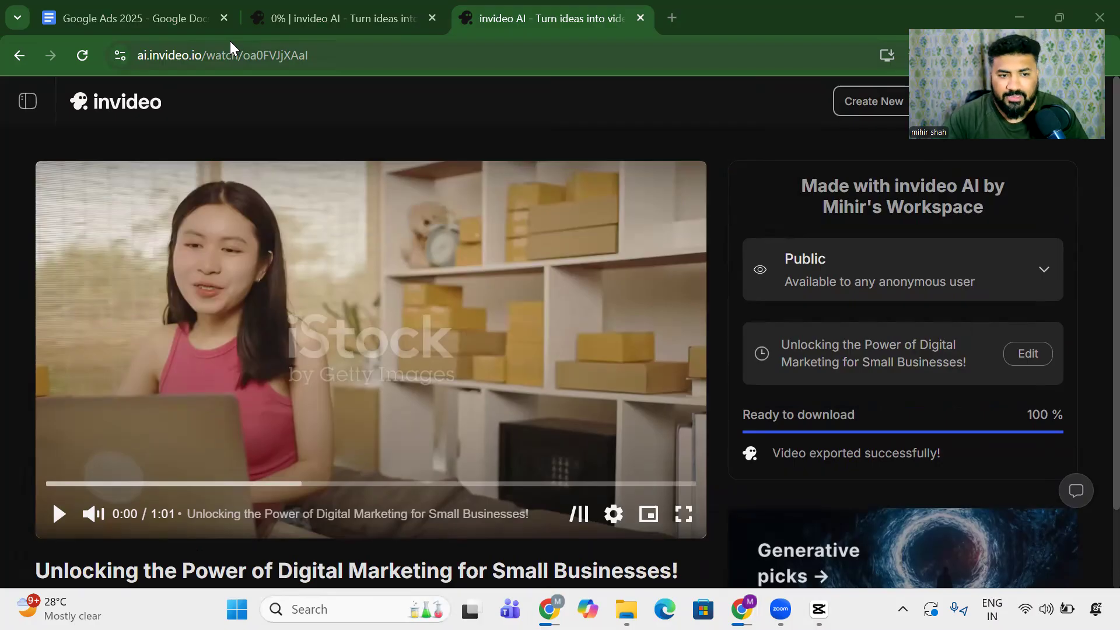
Switch to VEED's Gen-AI Studio and set the video's aspect ratio to Portrait (9:16).
key(alt+Tab)
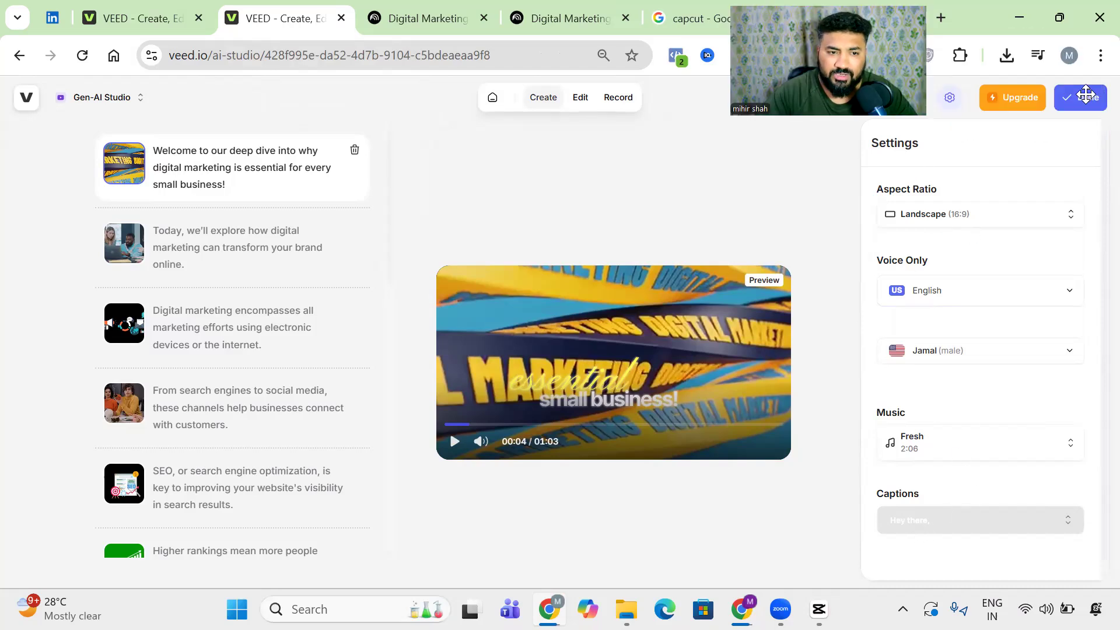
click(1080, 98)
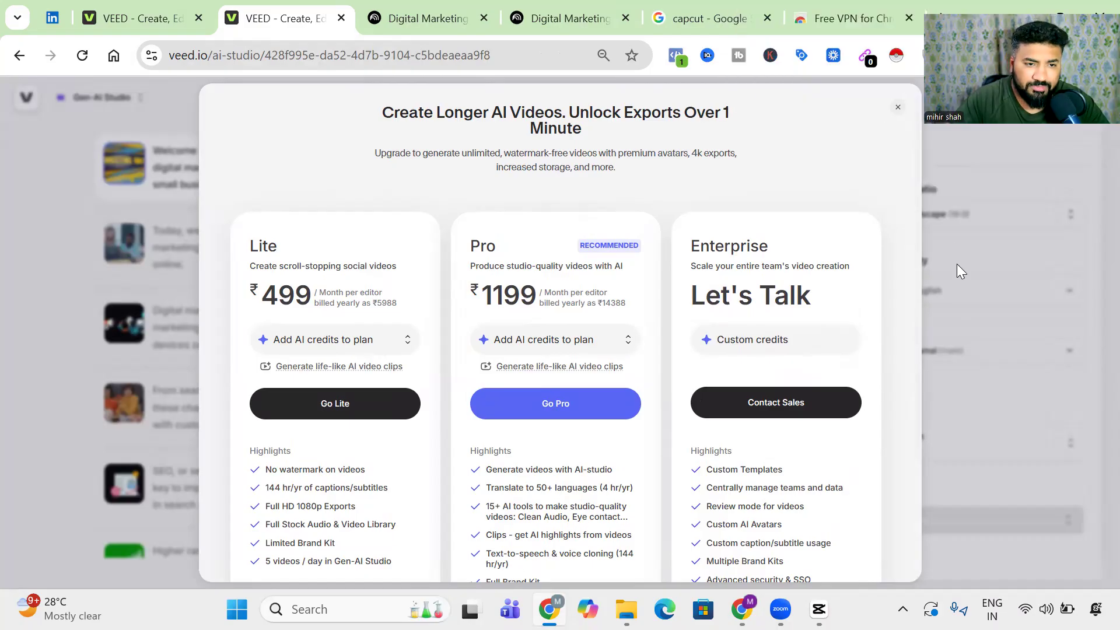
click(961, 220)
click(961, 220)
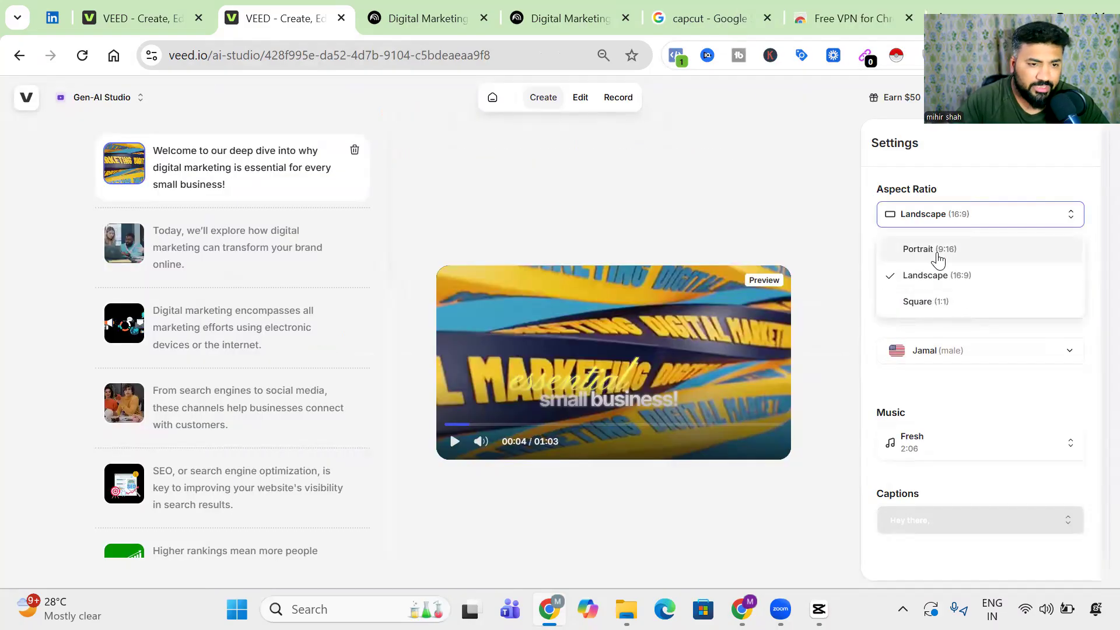
click(937, 258)
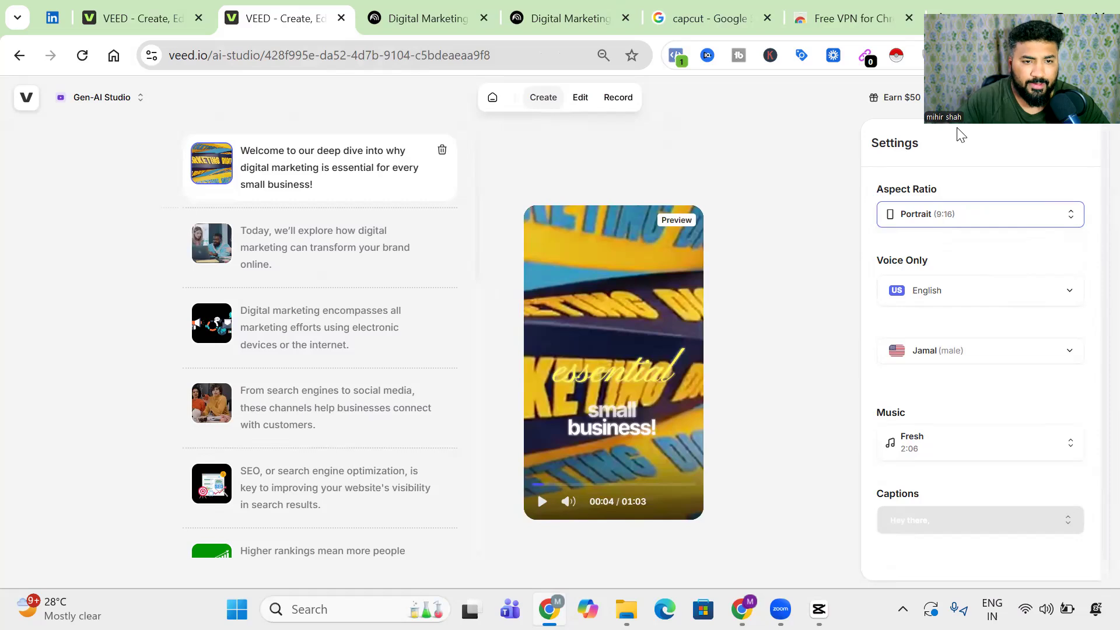
Try to finish the video and close the upgrade offer.
click(1094, 104)
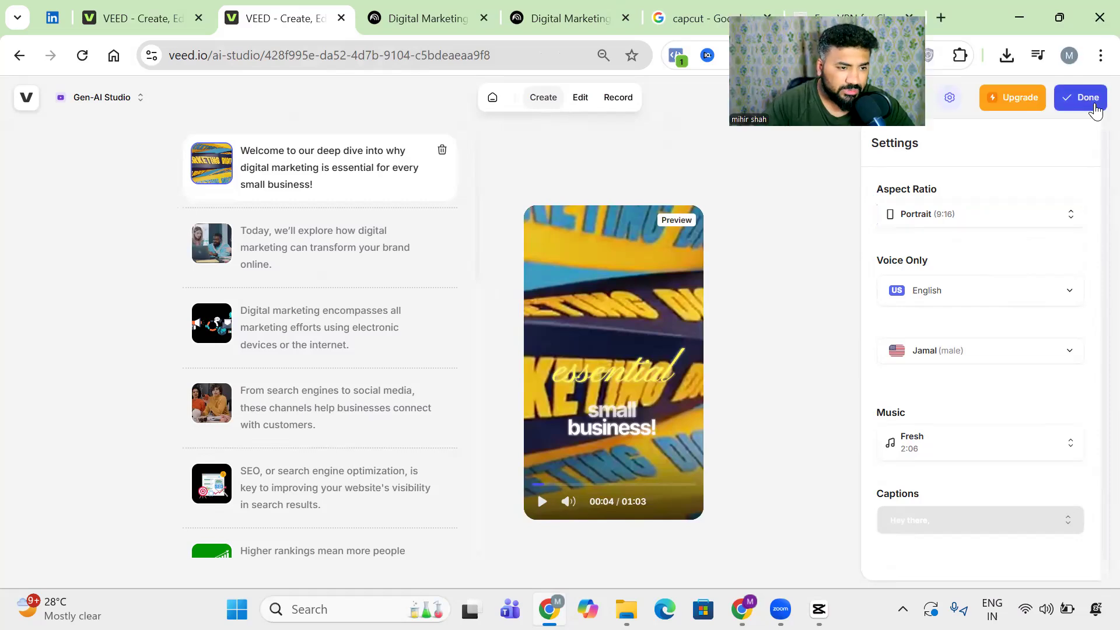
click(1038, 96)
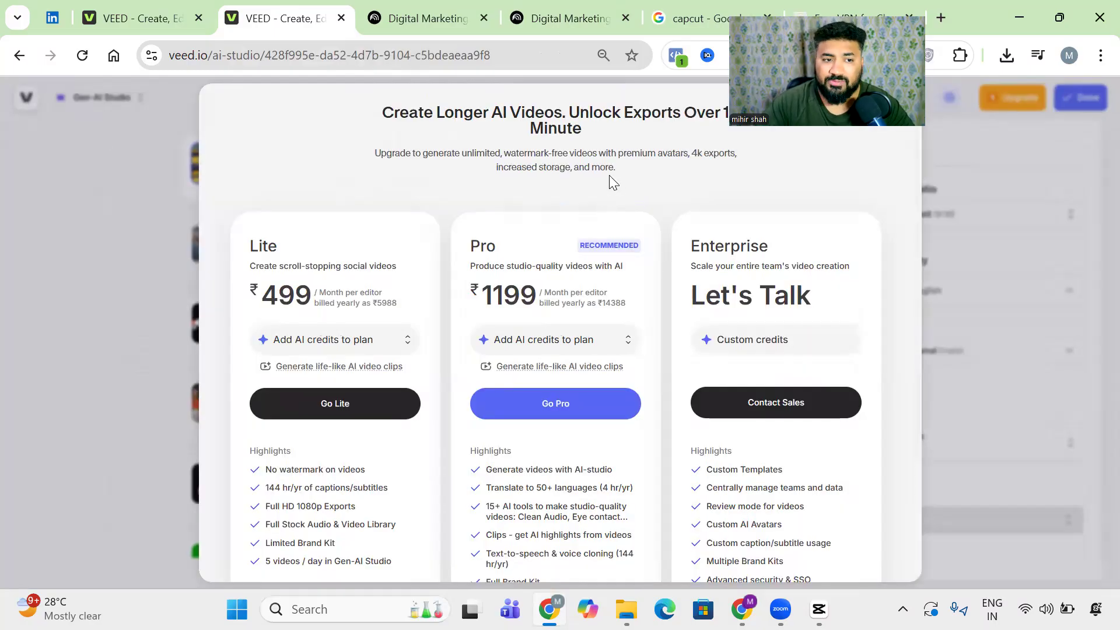
click(898, 107)
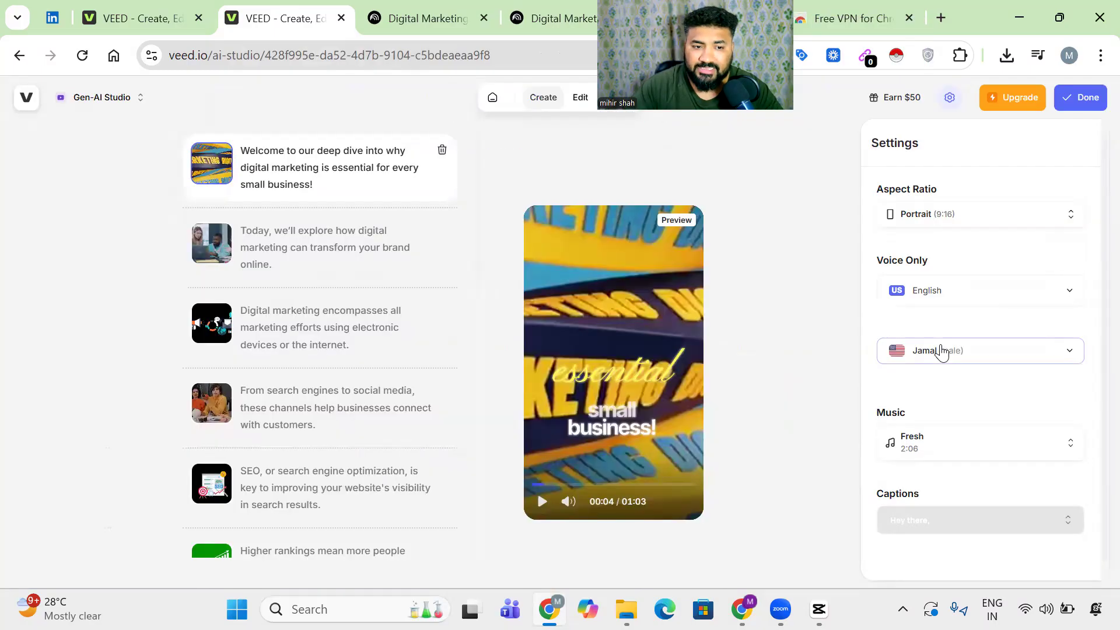
Change the narration voice to Sarah (female), then try finishing the video again and dismiss the upgrade offer.
click(945, 351)
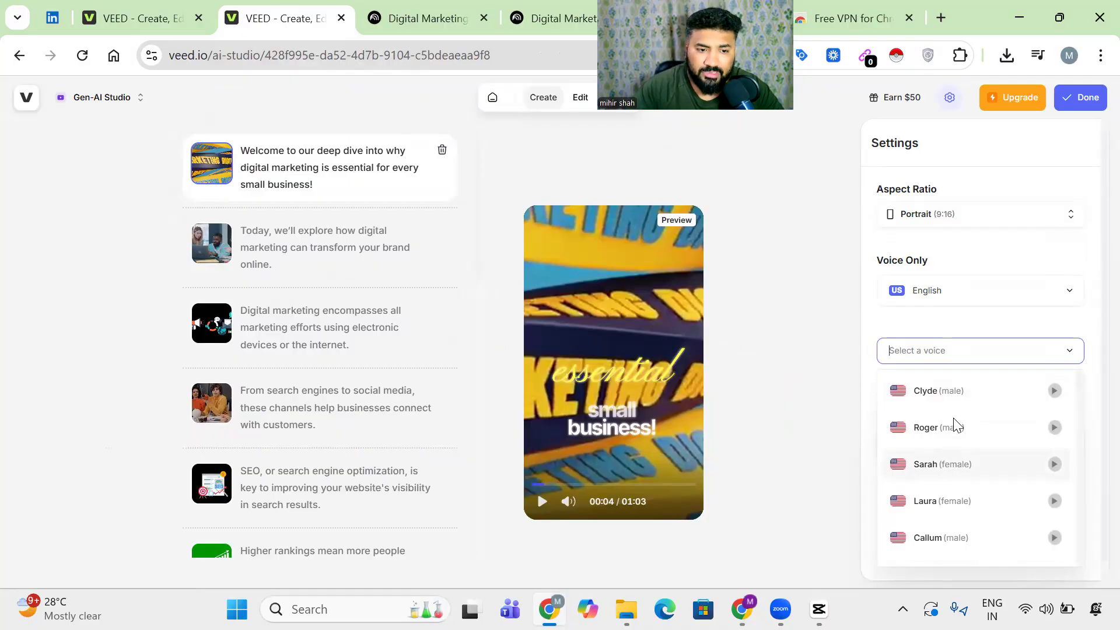
click(931, 467)
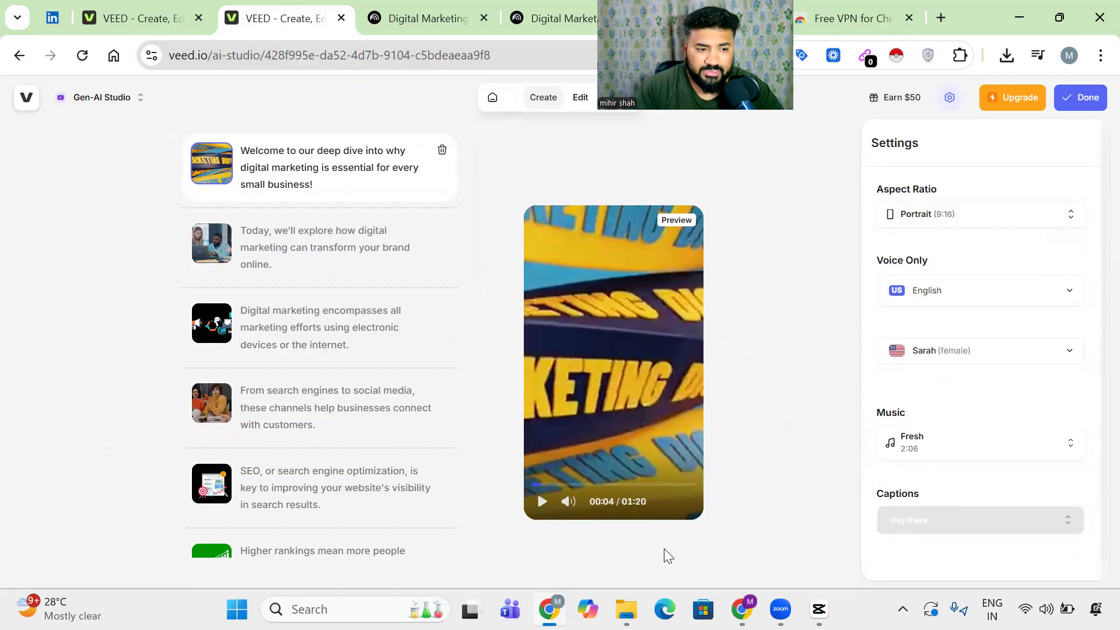
click(1091, 99)
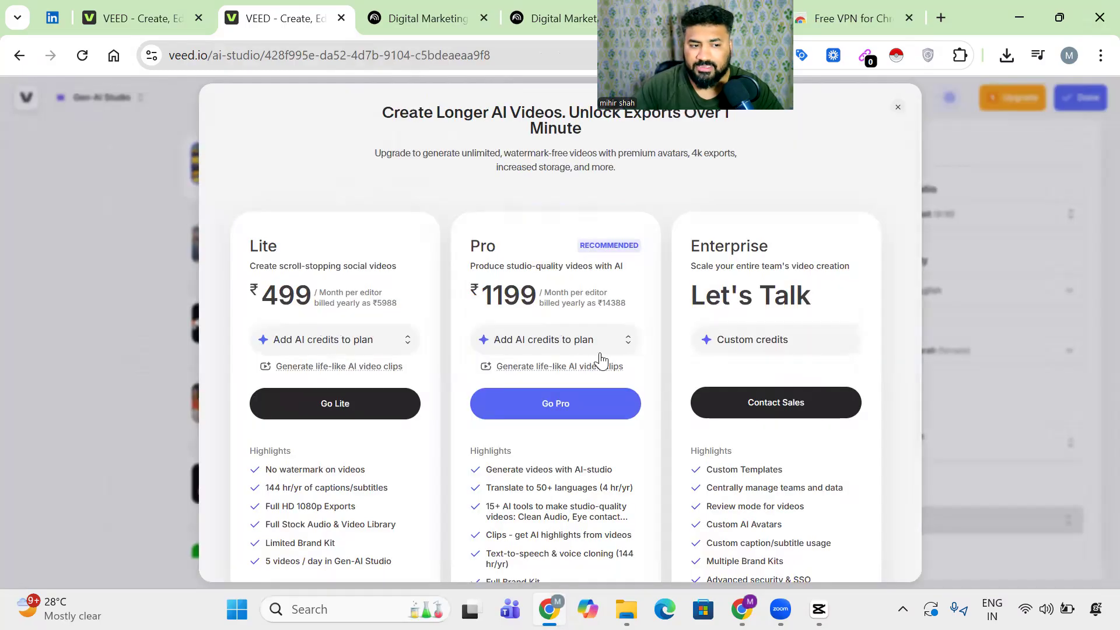
key(Escape)
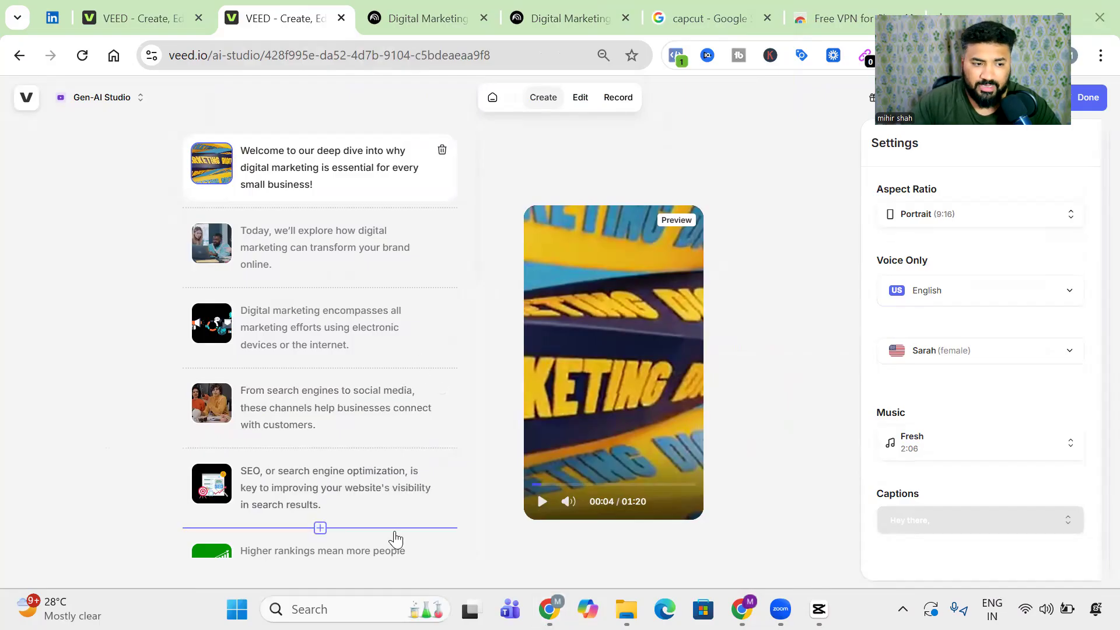
Delete the last five scenes, from 'Email marketing is still one of the most…' through 'Using these strategies…'.
scroll(387, 488, down, 12)
click(387, 487)
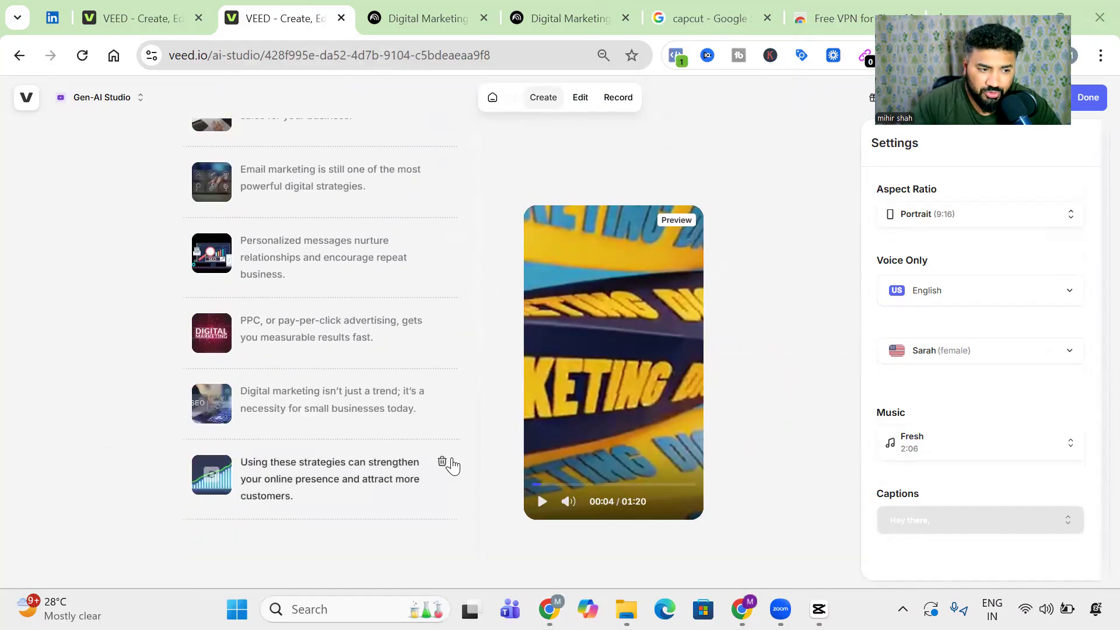
click(442, 461)
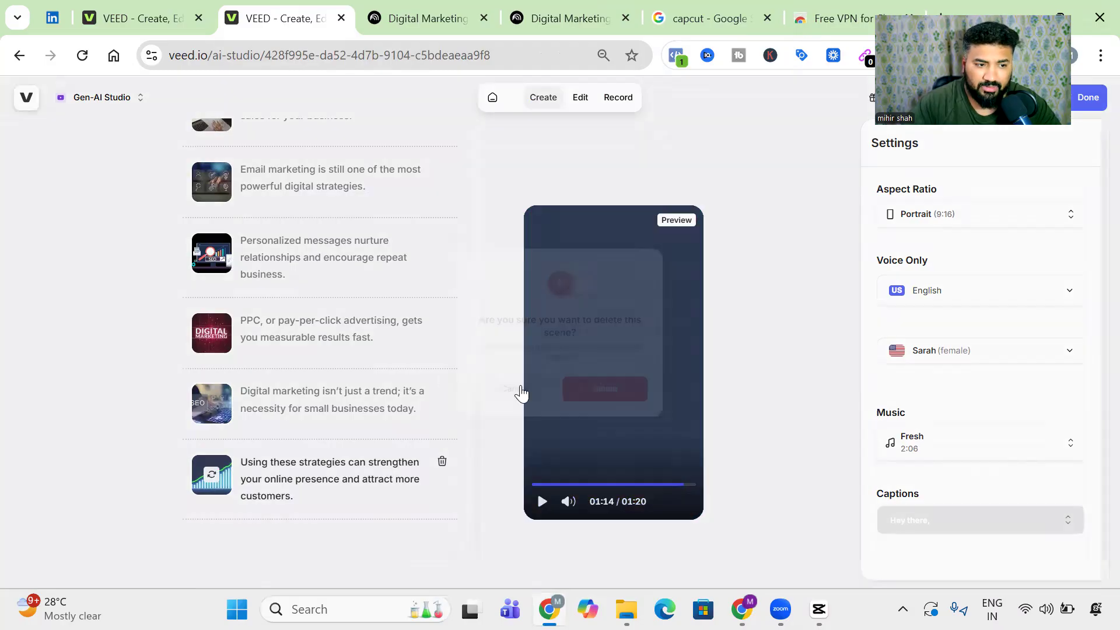
click(584, 392)
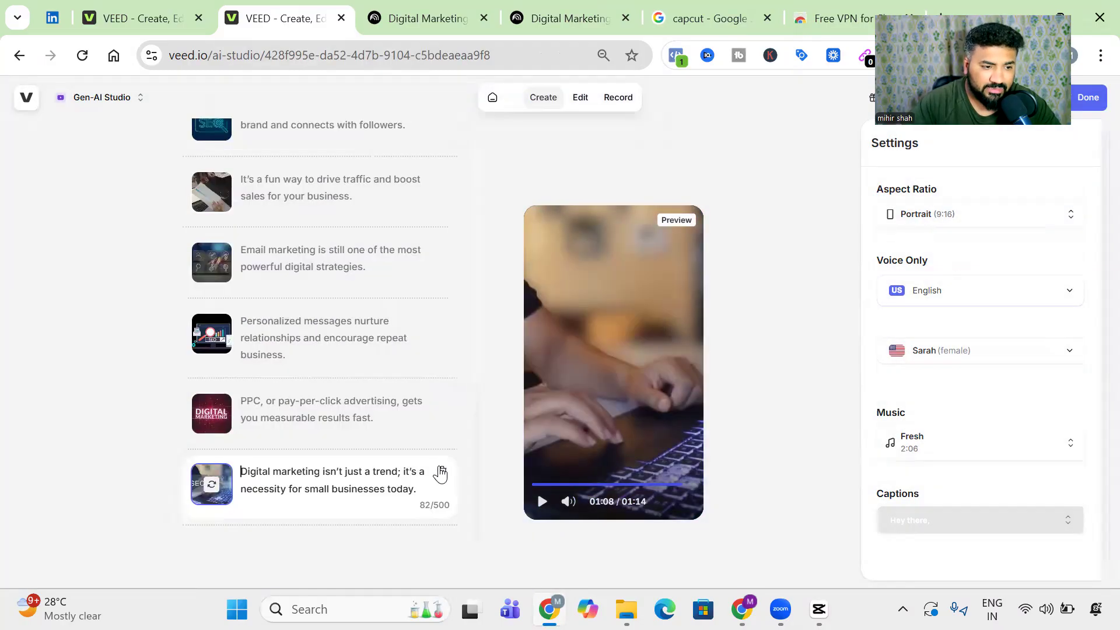
click(441, 470)
click(589, 397)
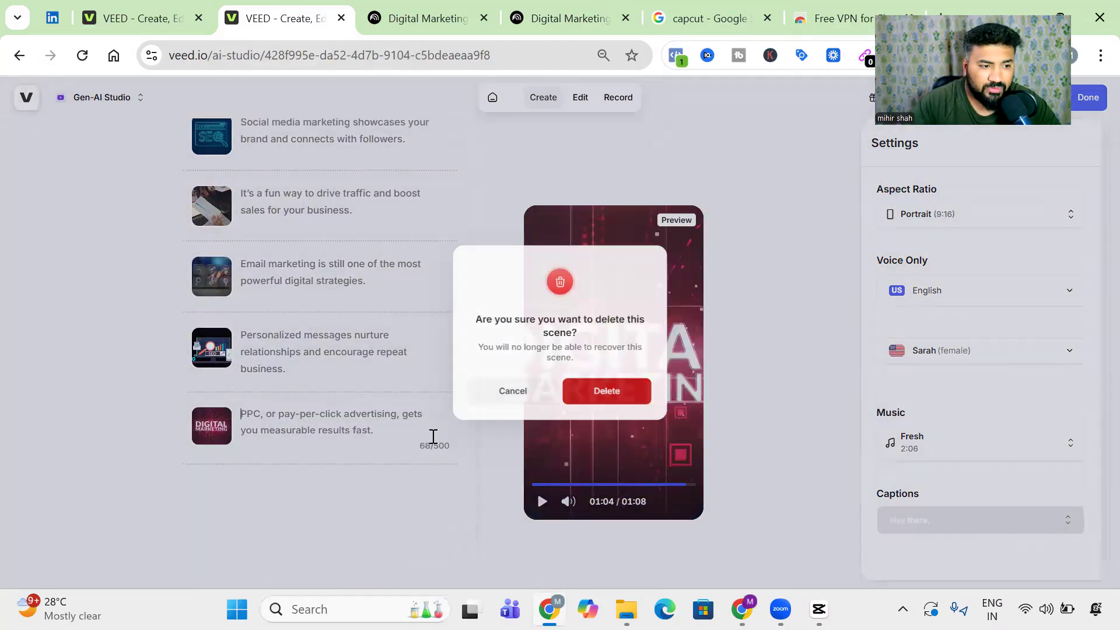
click(442, 471)
click(583, 392)
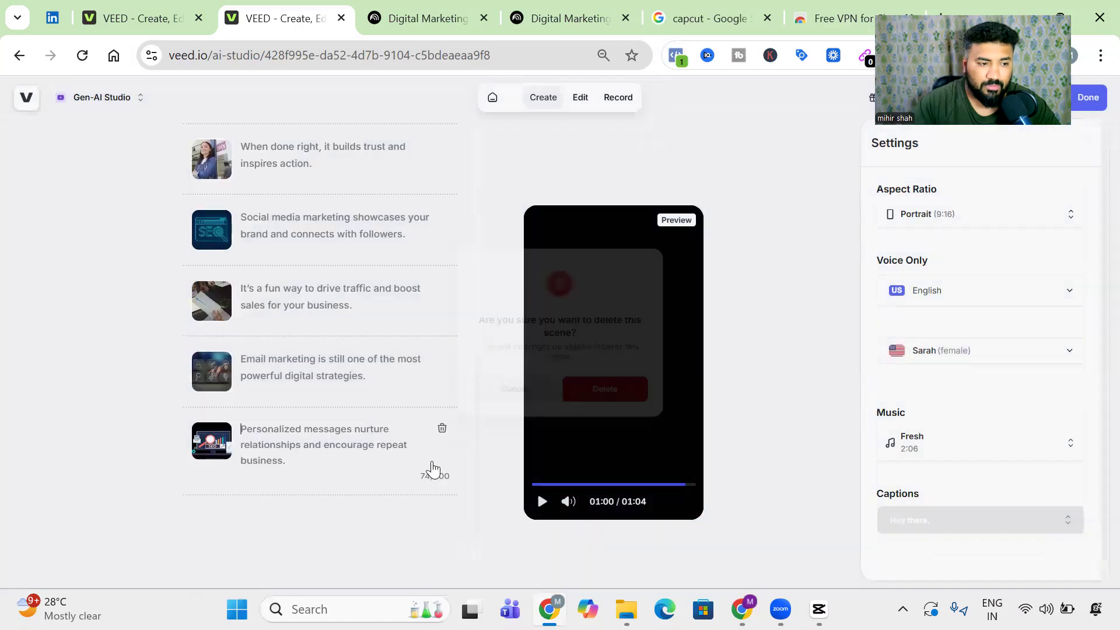
click(442, 461)
click(607, 392)
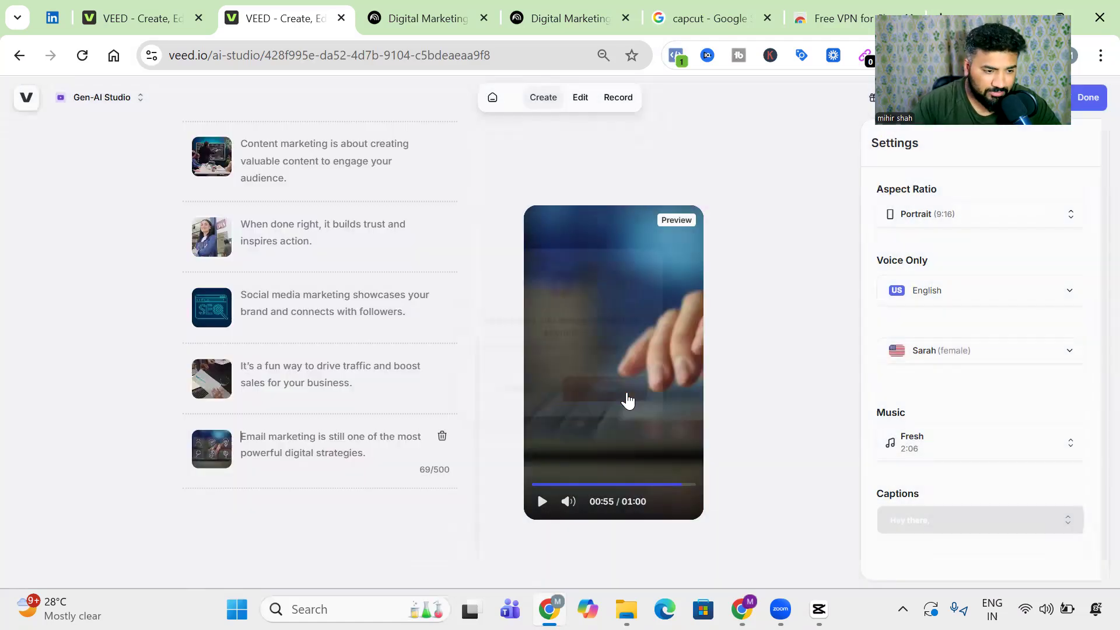
click(442, 470)
click(602, 395)
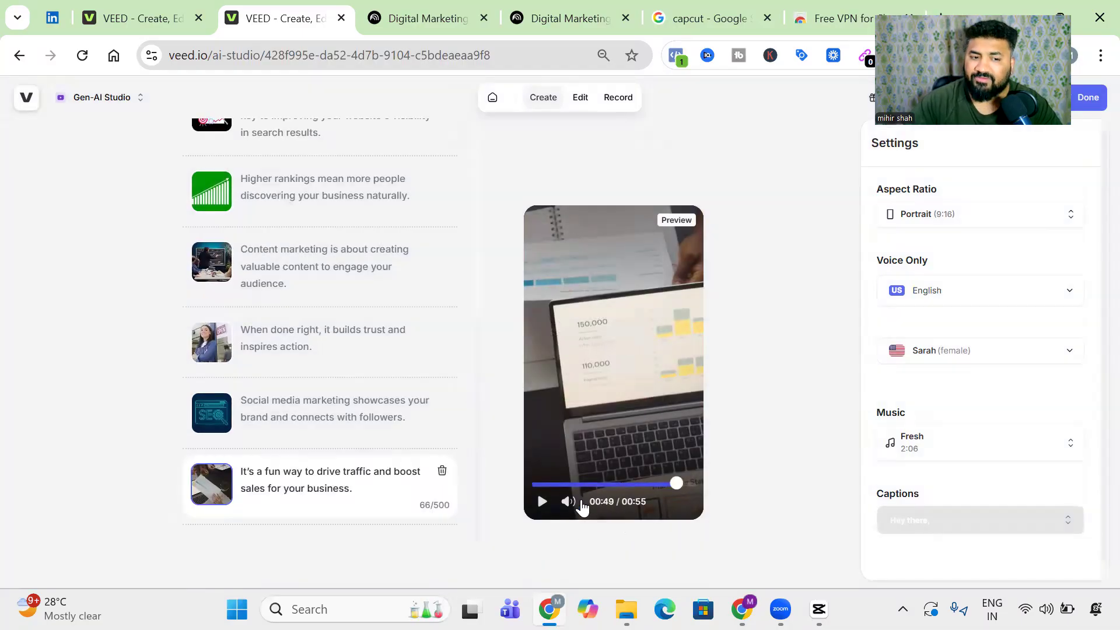
Finish the video so it renders.
click(1090, 104)
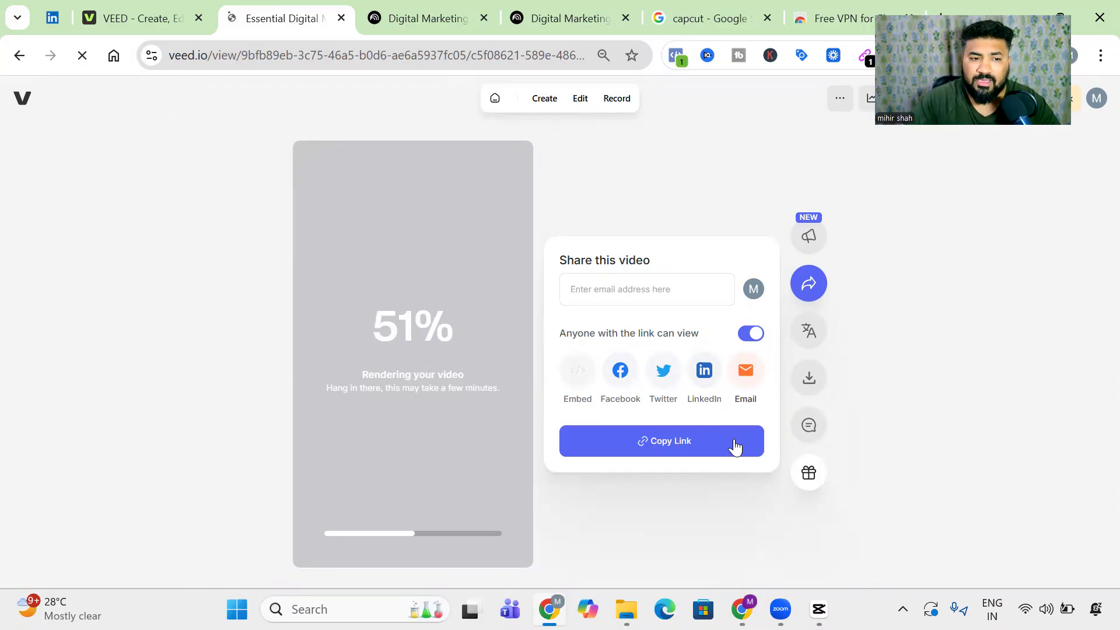
Open the rendered video in the VEED editor, briefly switching to CapCut and back.
click(624, 290)
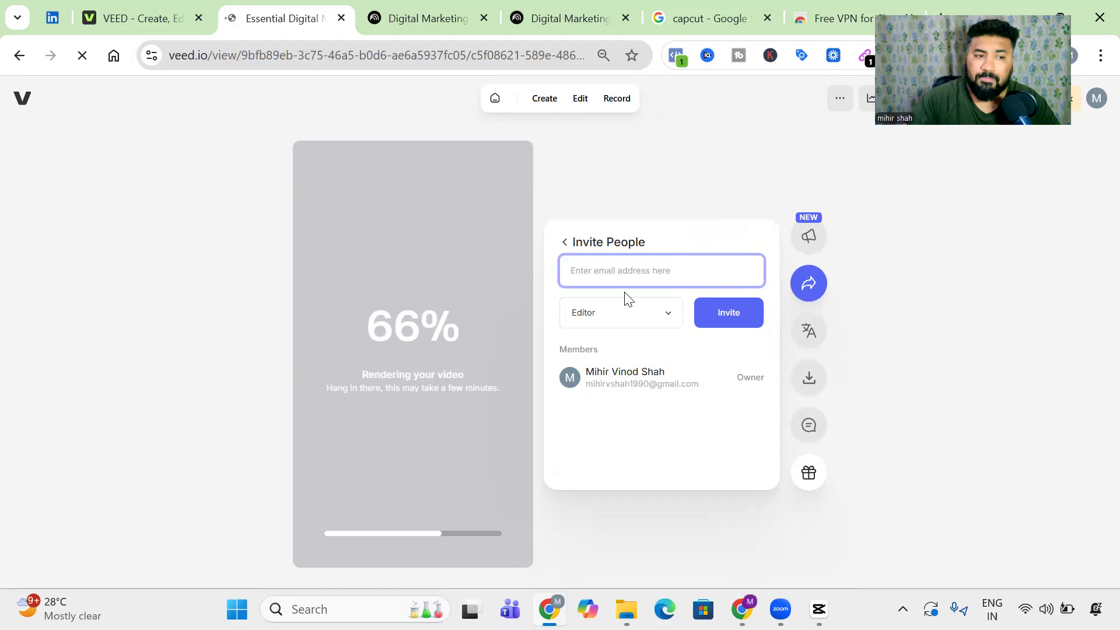
click(921, 283)
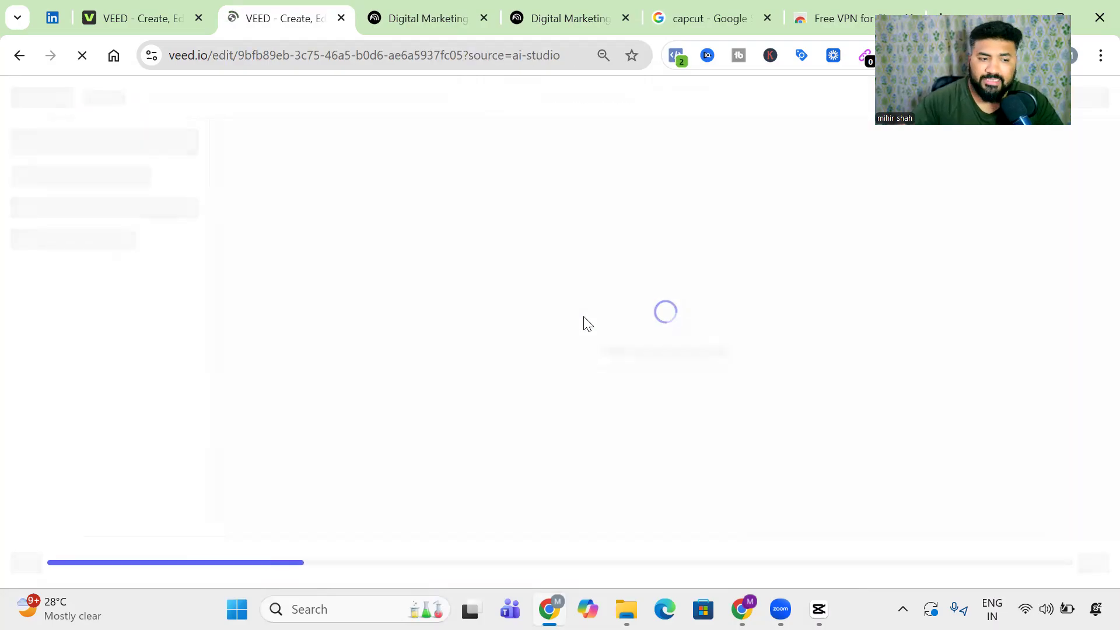
click(819, 609)
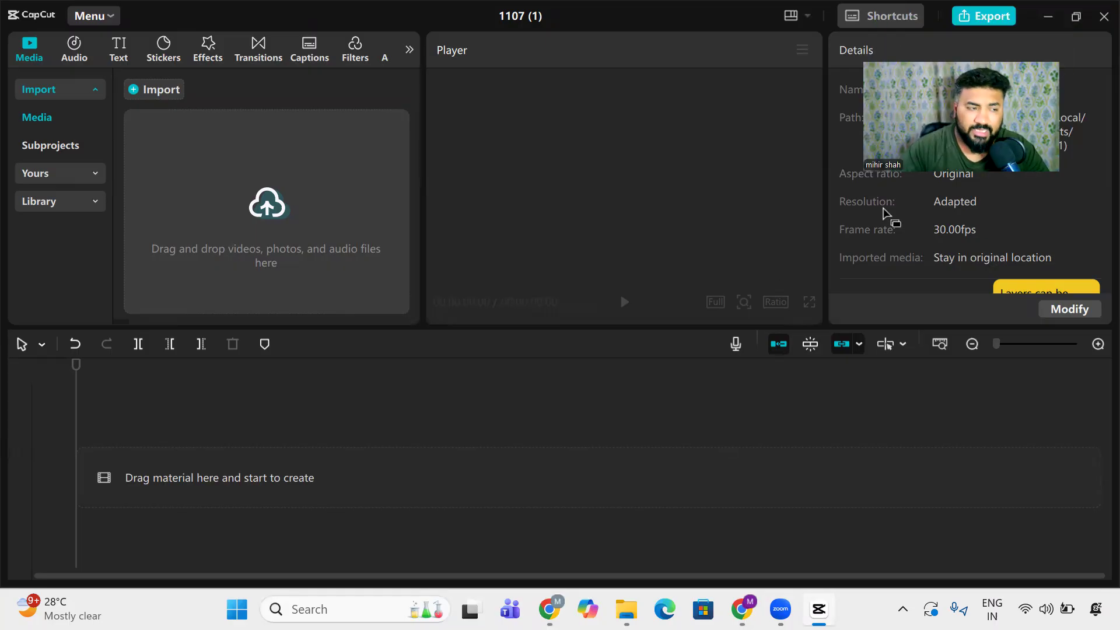
key(alt+Tab)
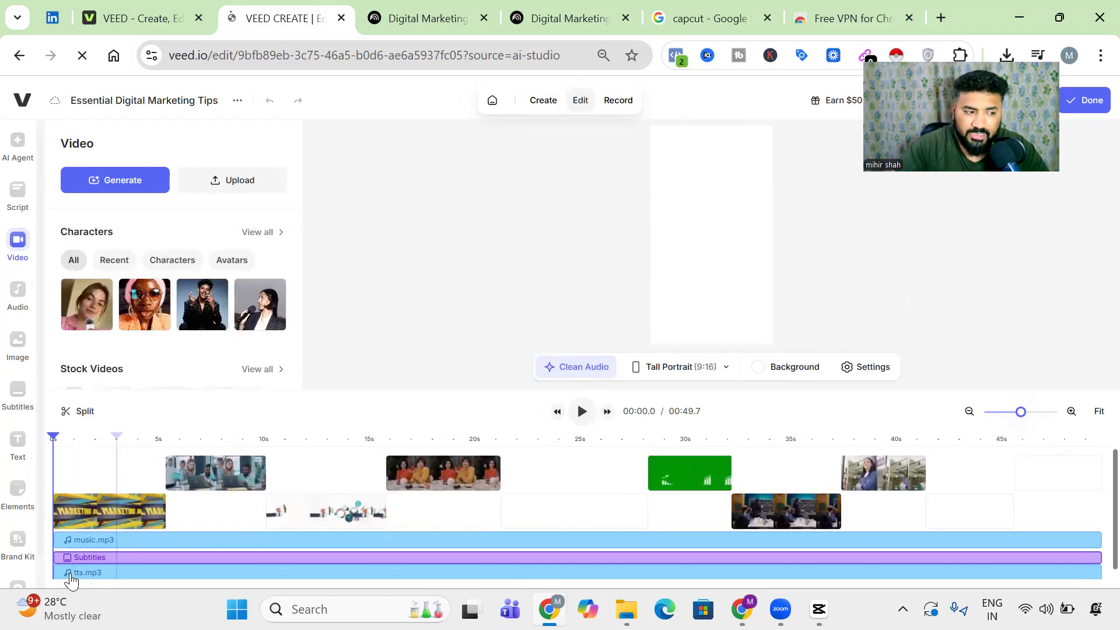
Play the start of the edited video in the preview to review the opening scenes.
click(104, 576)
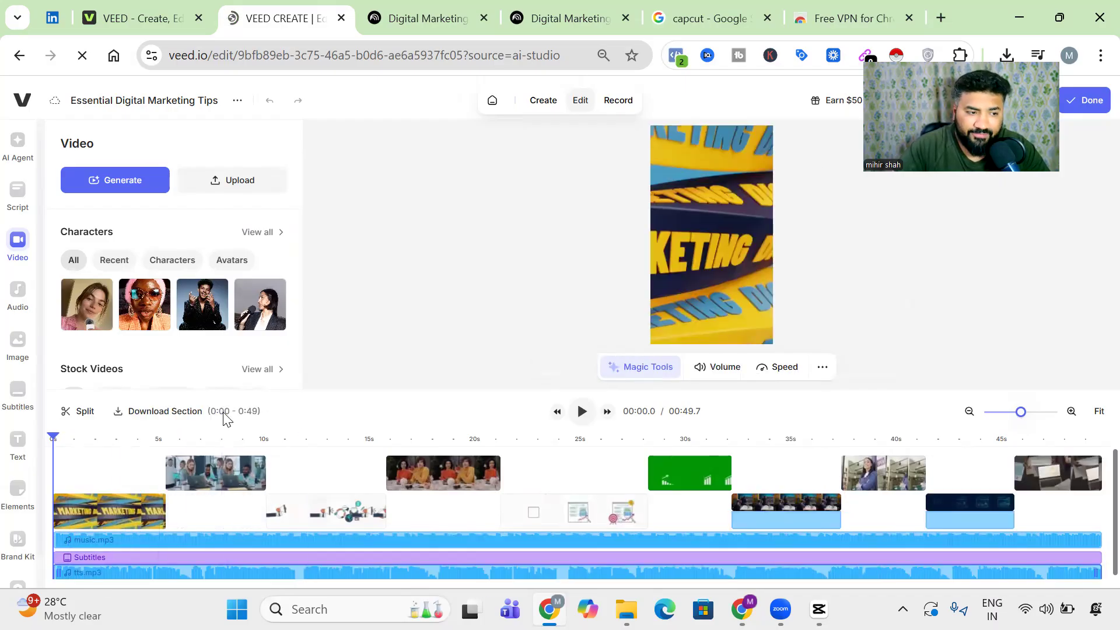
click(581, 410)
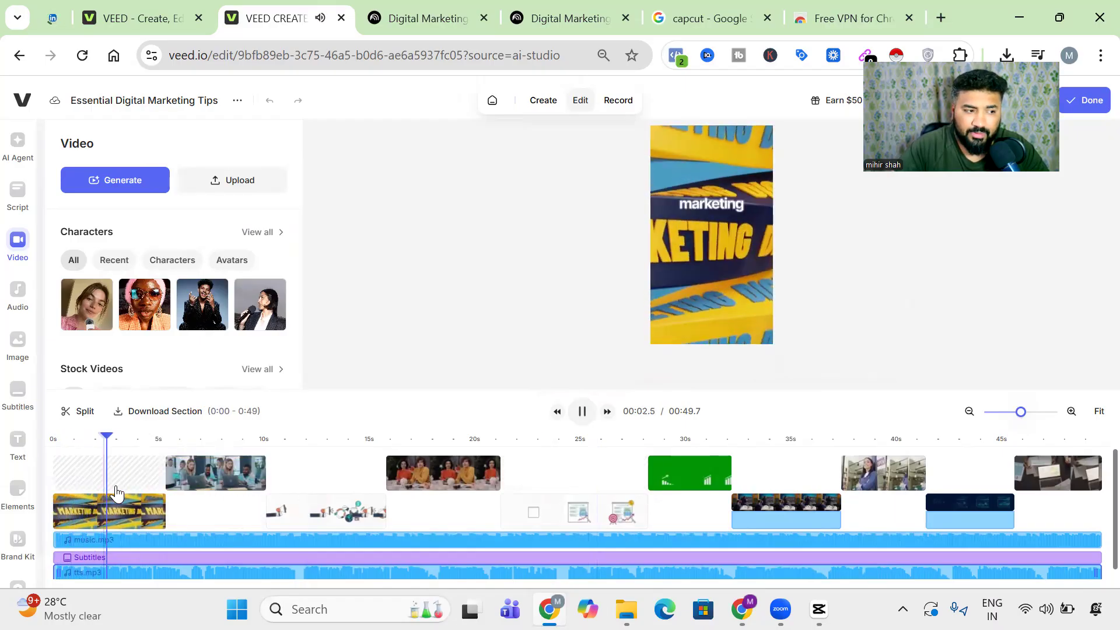
click(585, 413)
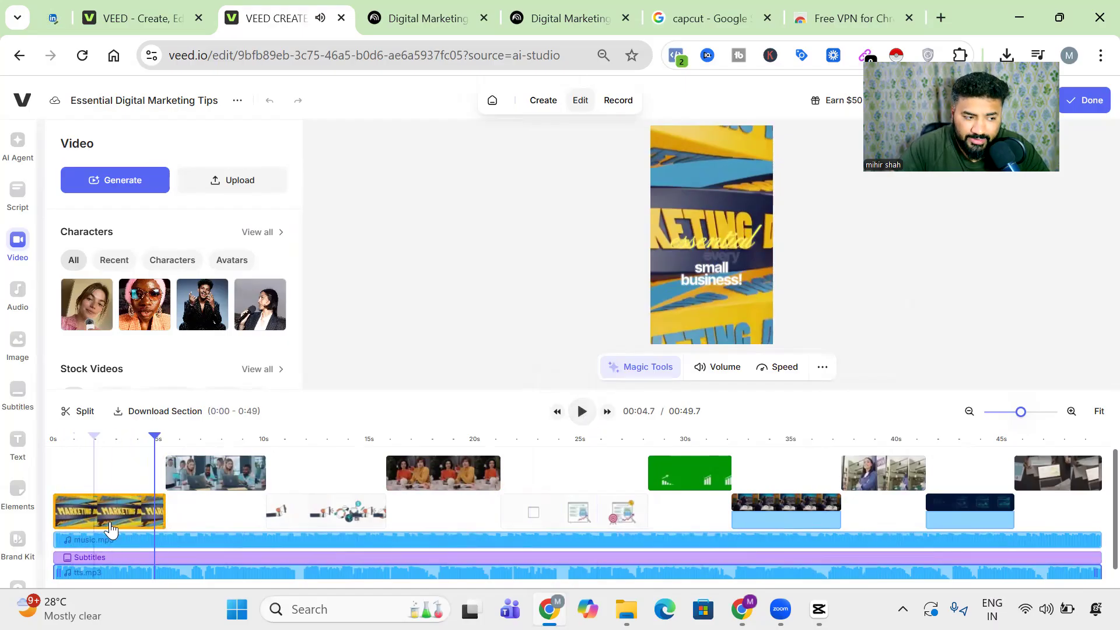
click(326, 511)
click(665, 298)
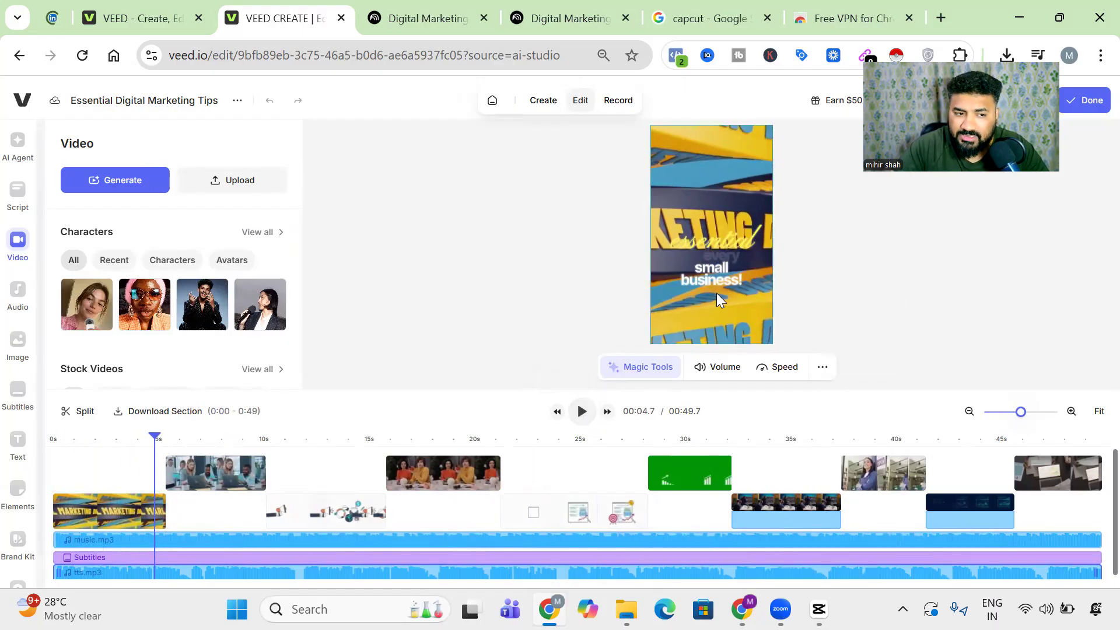
Delete the overlay clip of people at a laptop spanning 0:05–0:10 on the upper video track.
click(220, 482)
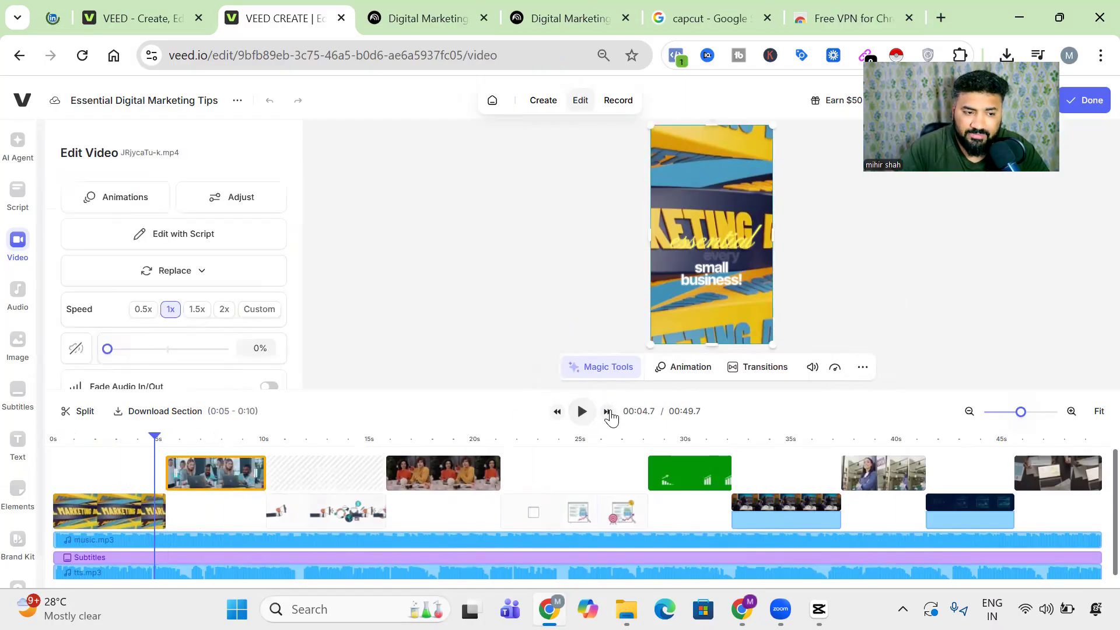
click(581, 411)
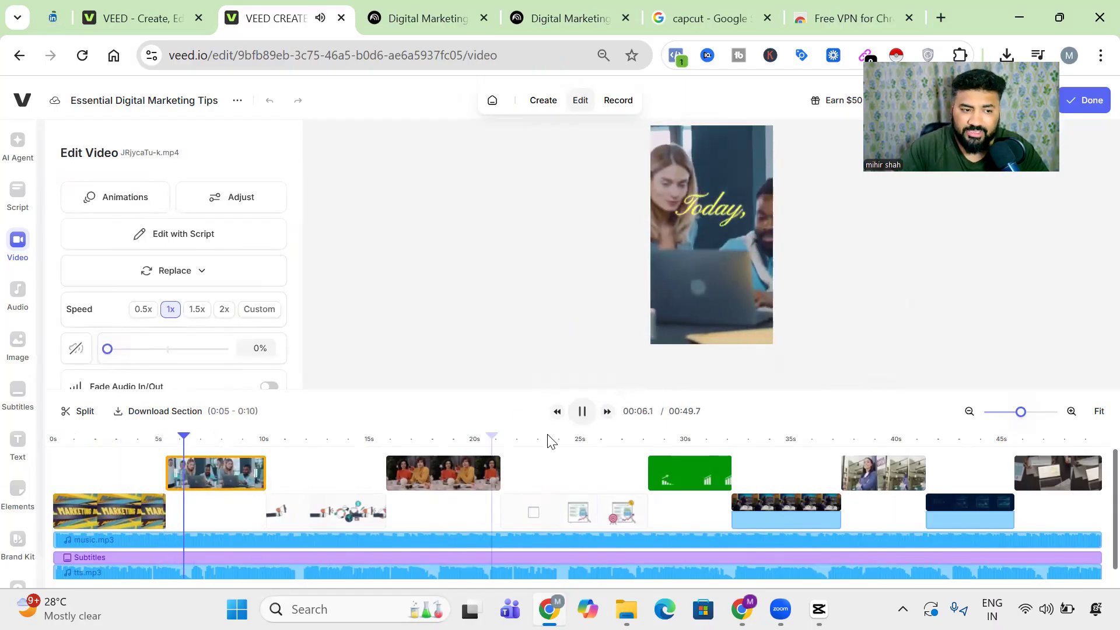
click(583, 416)
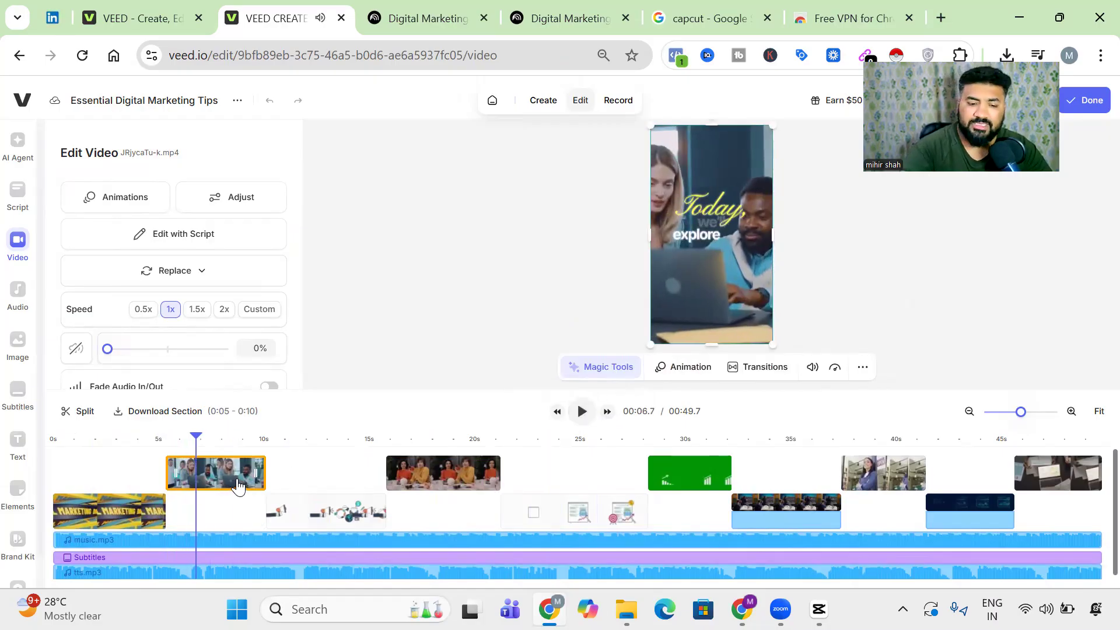
key(Delete)
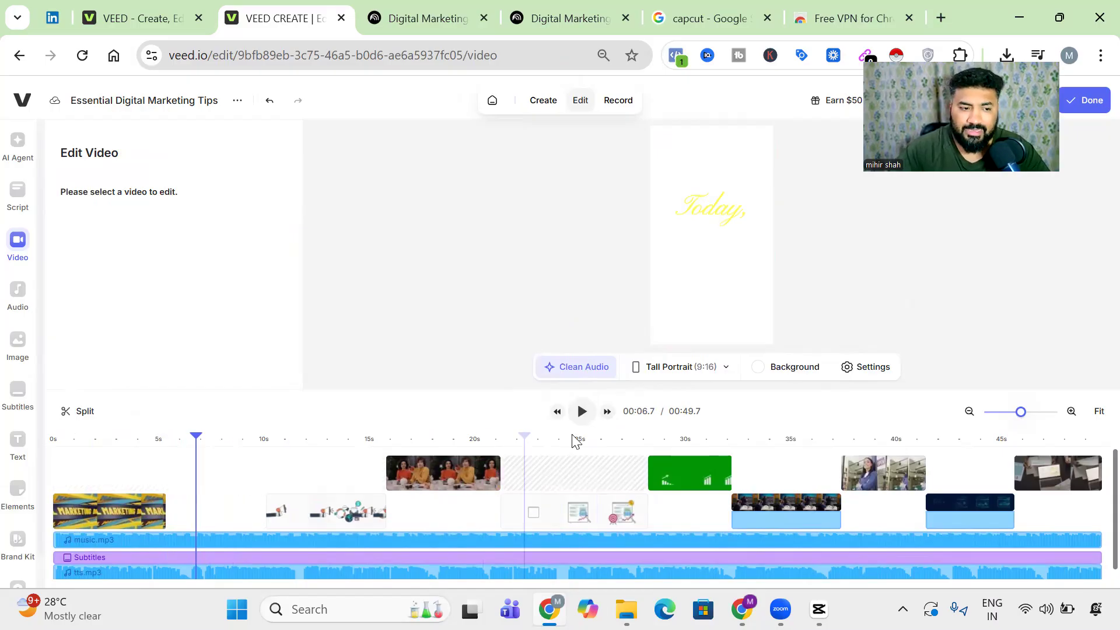
Return the playhead to the start and replay the opening to check the result.
click(583, 414)
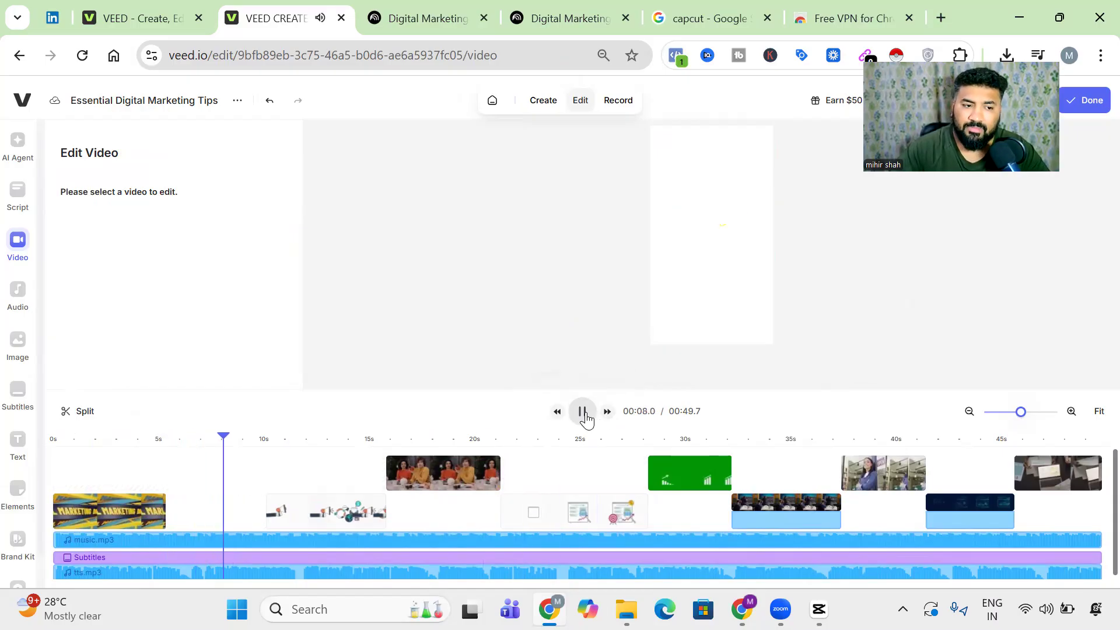
click(584, 413)
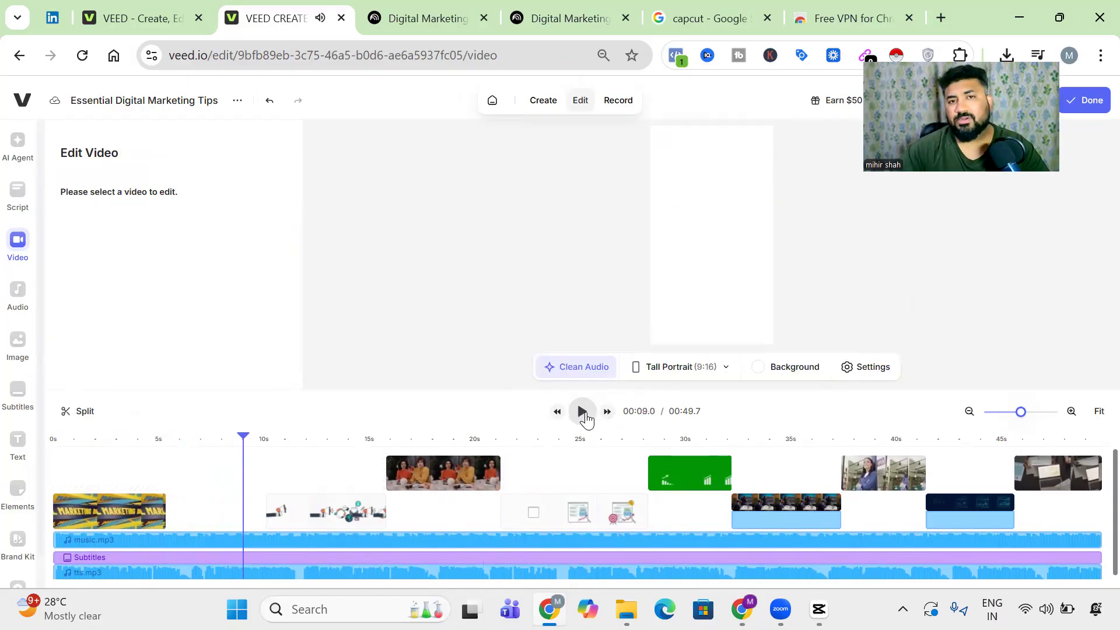
click(240, 438)
drag(216, 443, 55, 446)
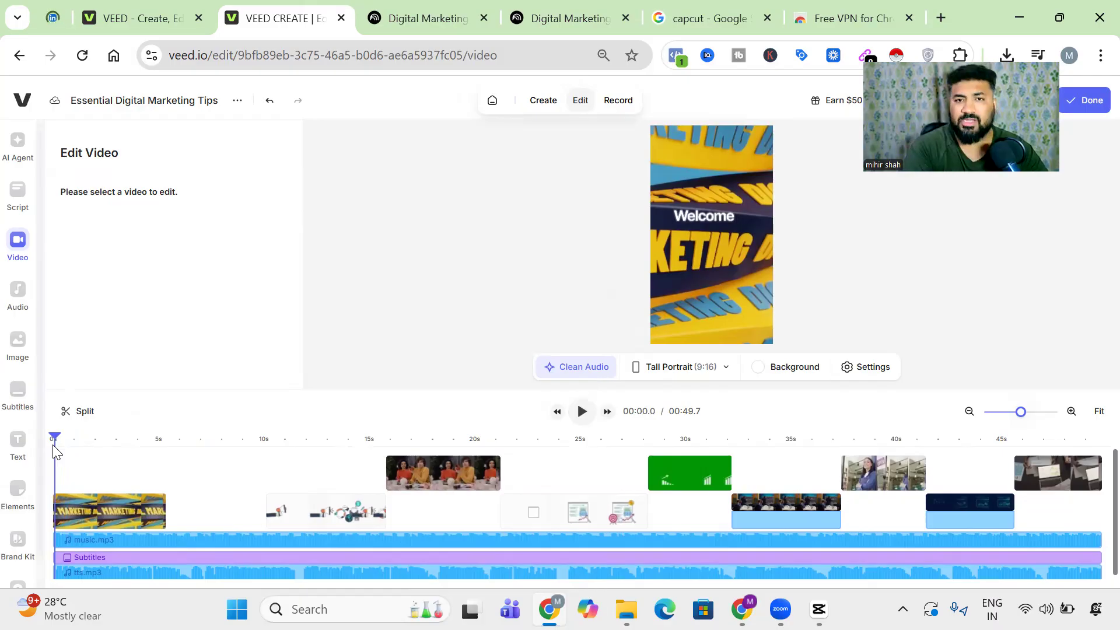
click(584, 417)
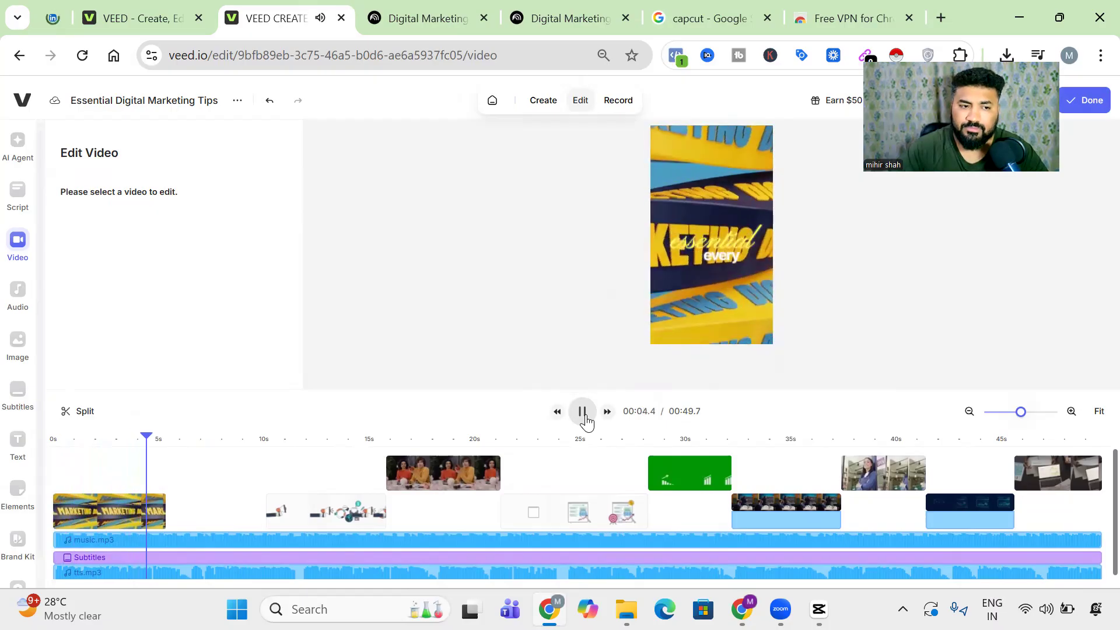
click(582, 412)
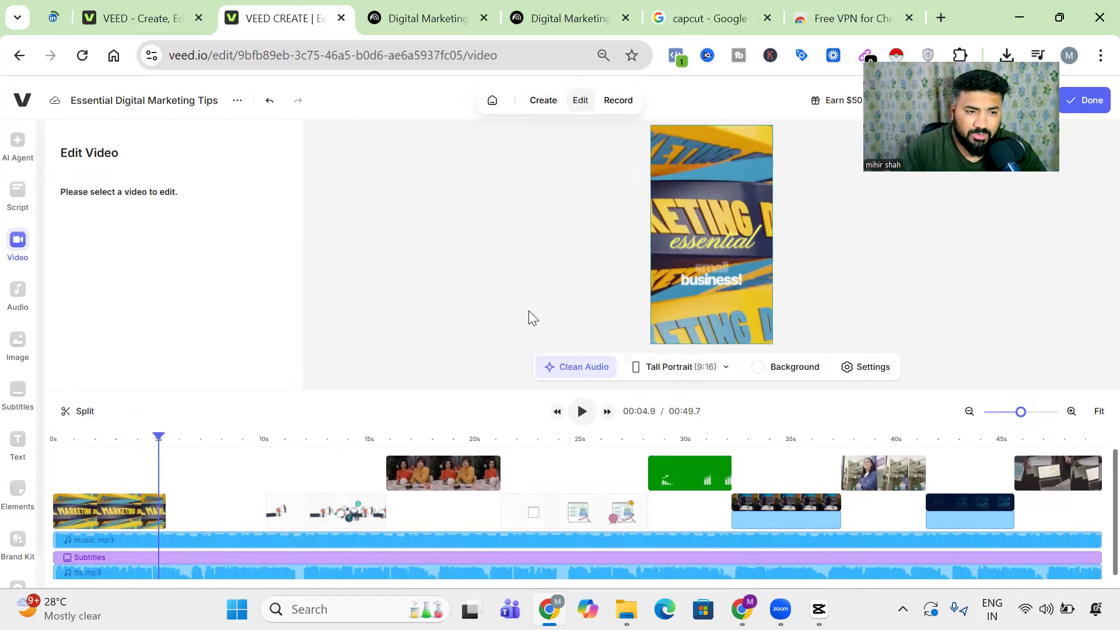
Open Meta AI in a new browser tab by searching for meta ai.
click(939, 16)
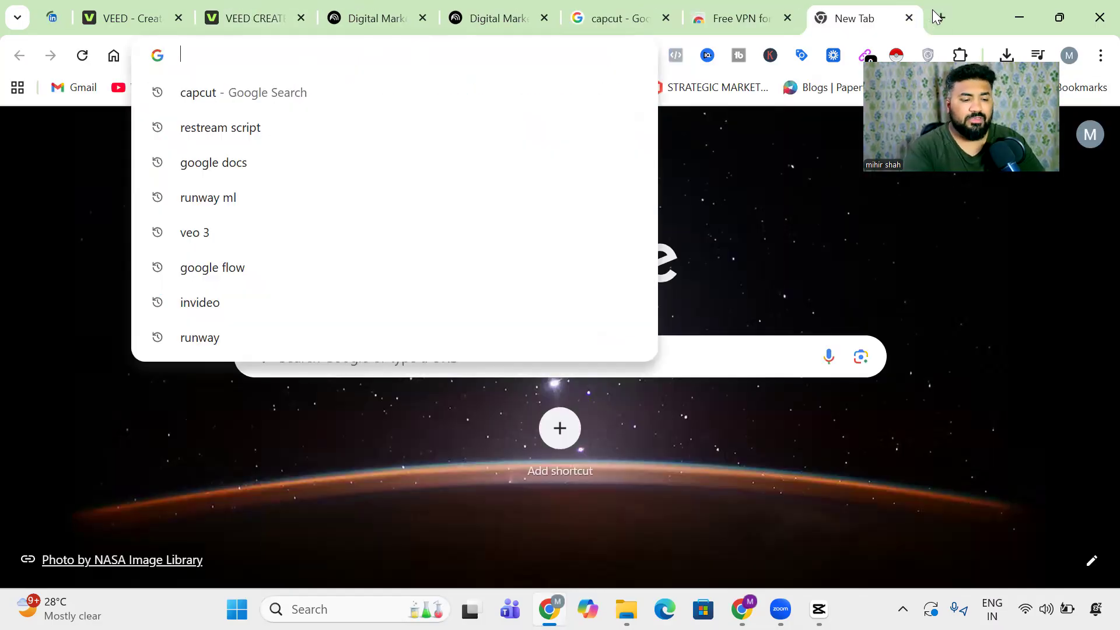
text(meta ai)
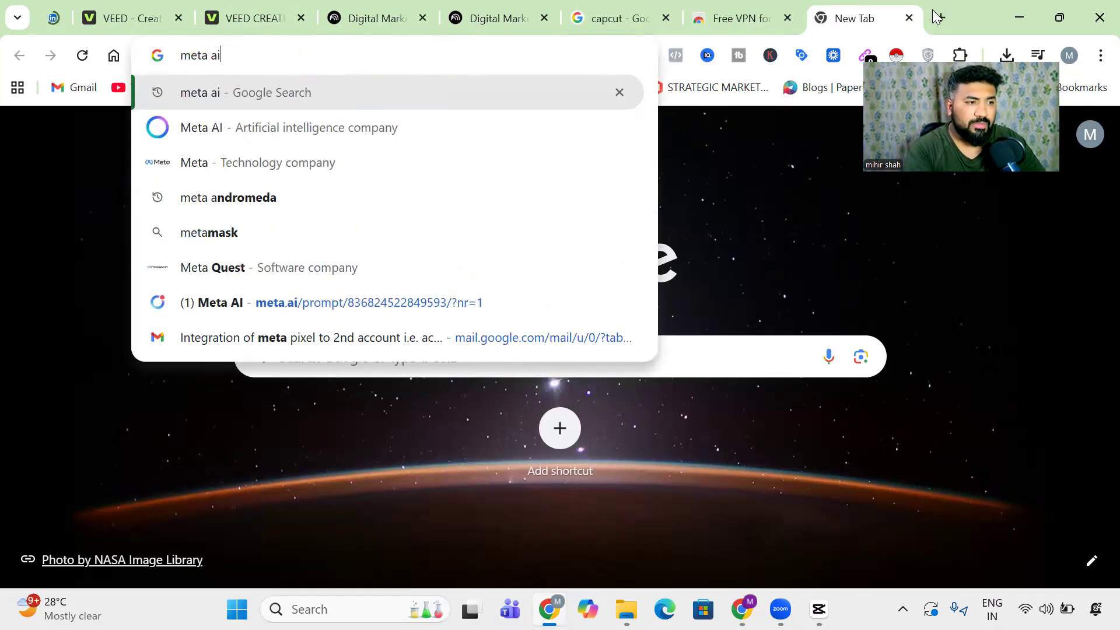
key(Return)
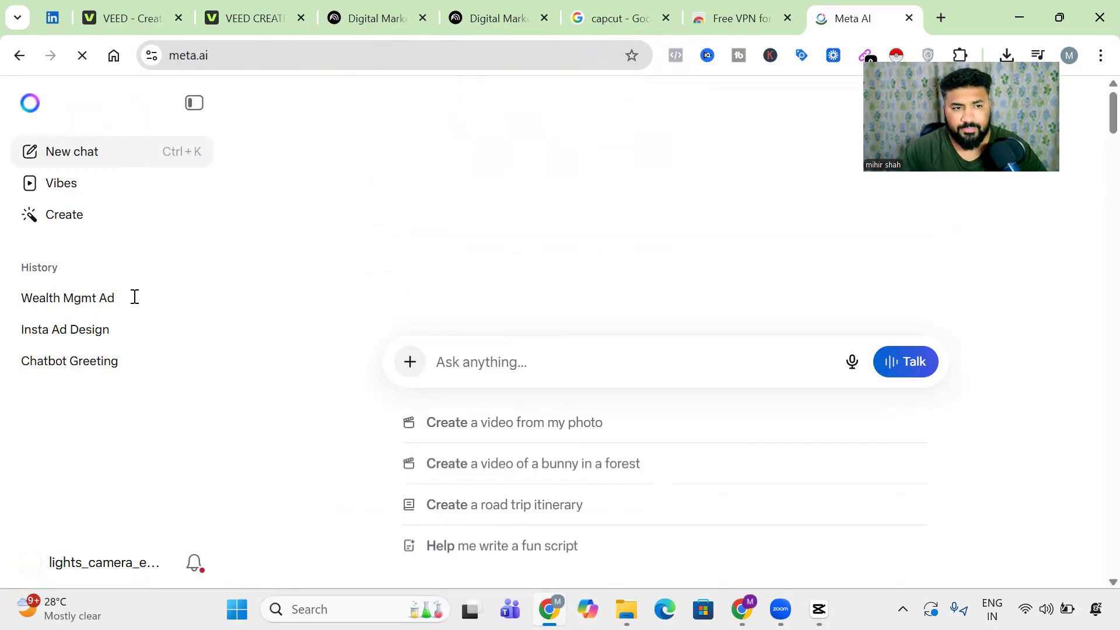
Open Sora's library at sora.chatgpt.com in another new tab.
double_click(939, 24)
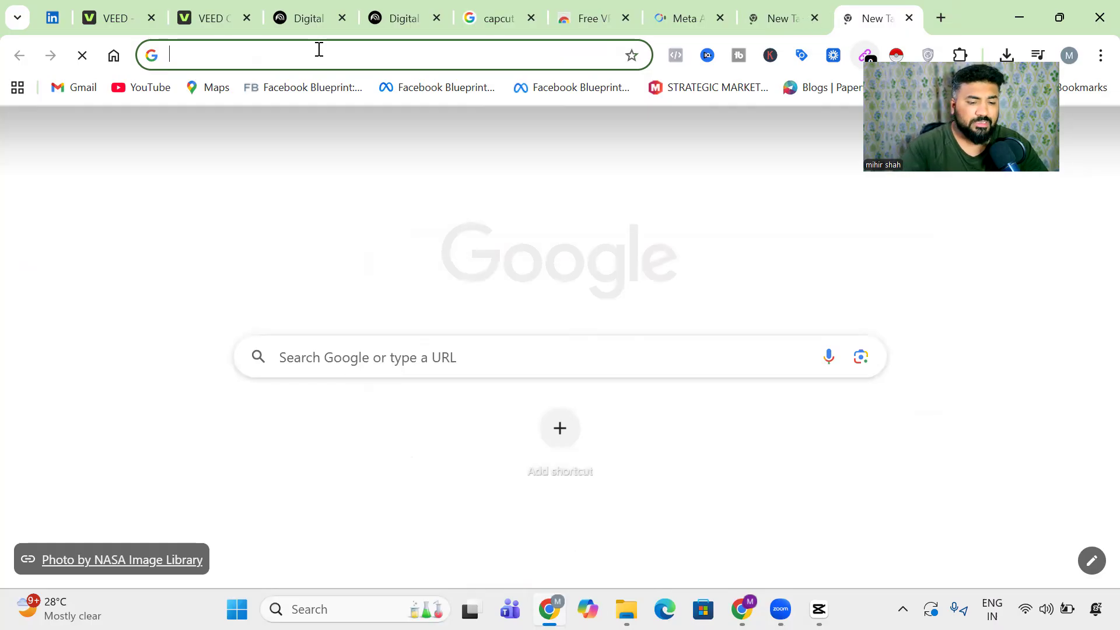
text(sora)
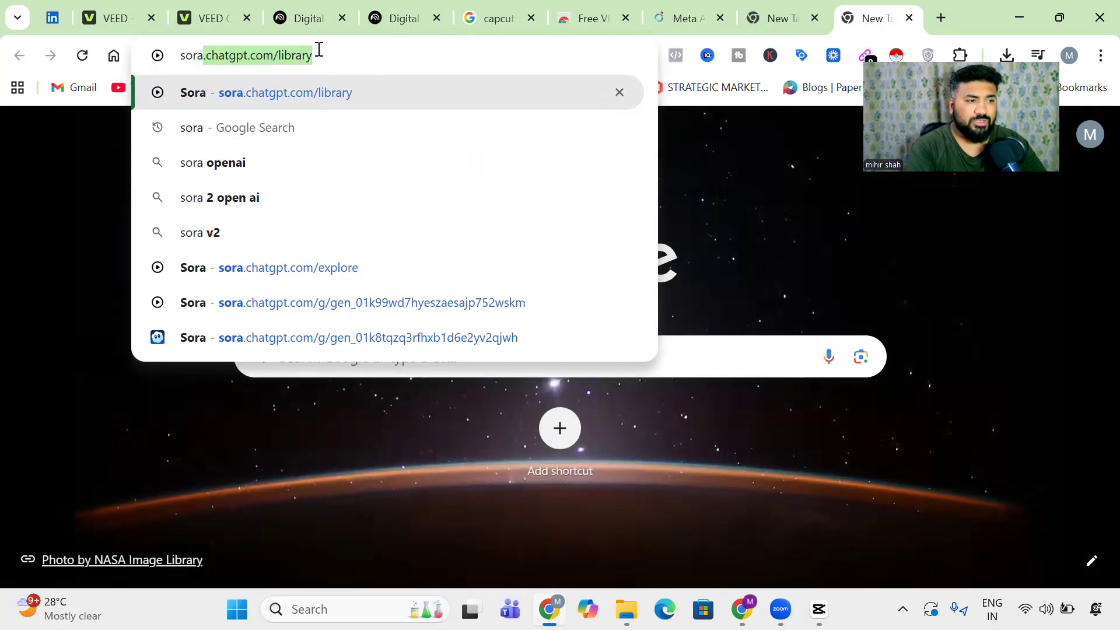
key(Return)
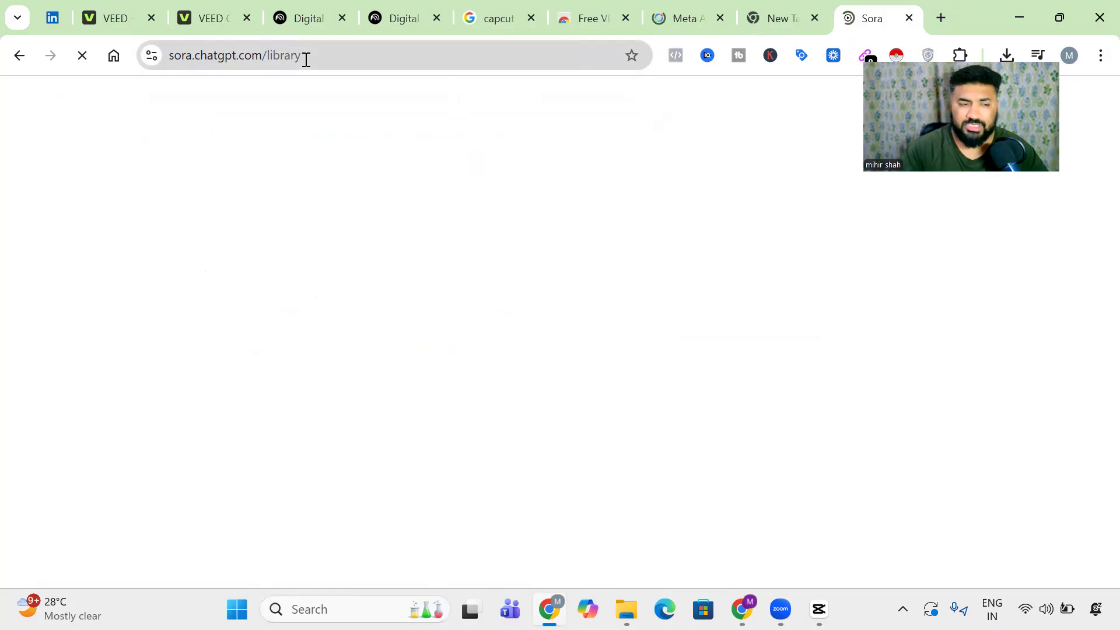
Move the Meta AI tab beside the Sora tab and switch back to Sora.
click(665, 21)
drag(665, 21, 761, 19)
click(719, 18)
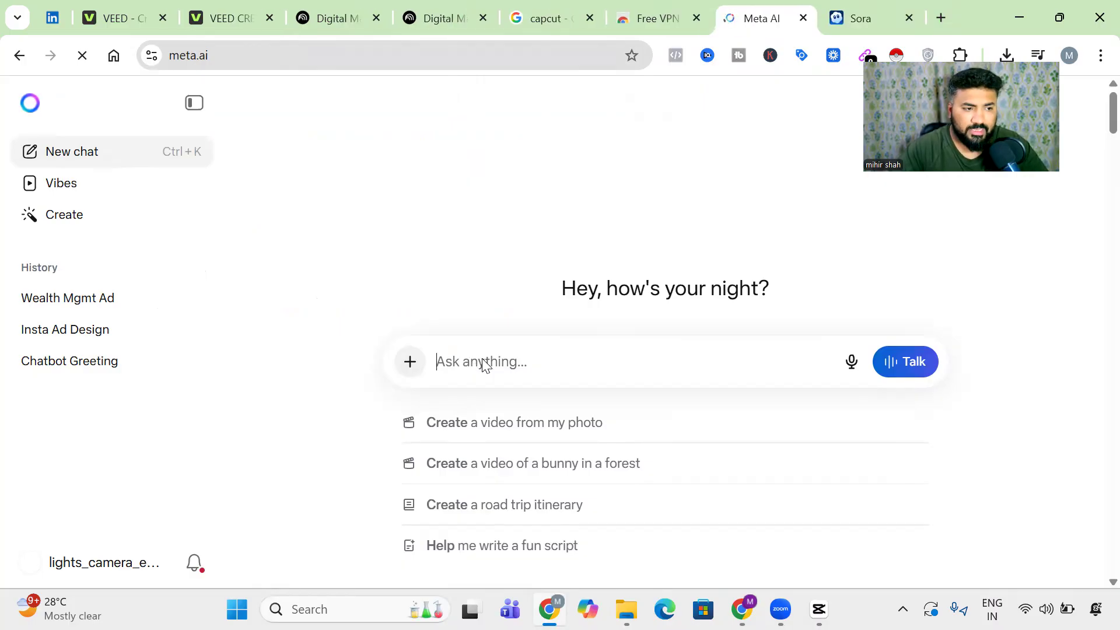
click(843, 12)
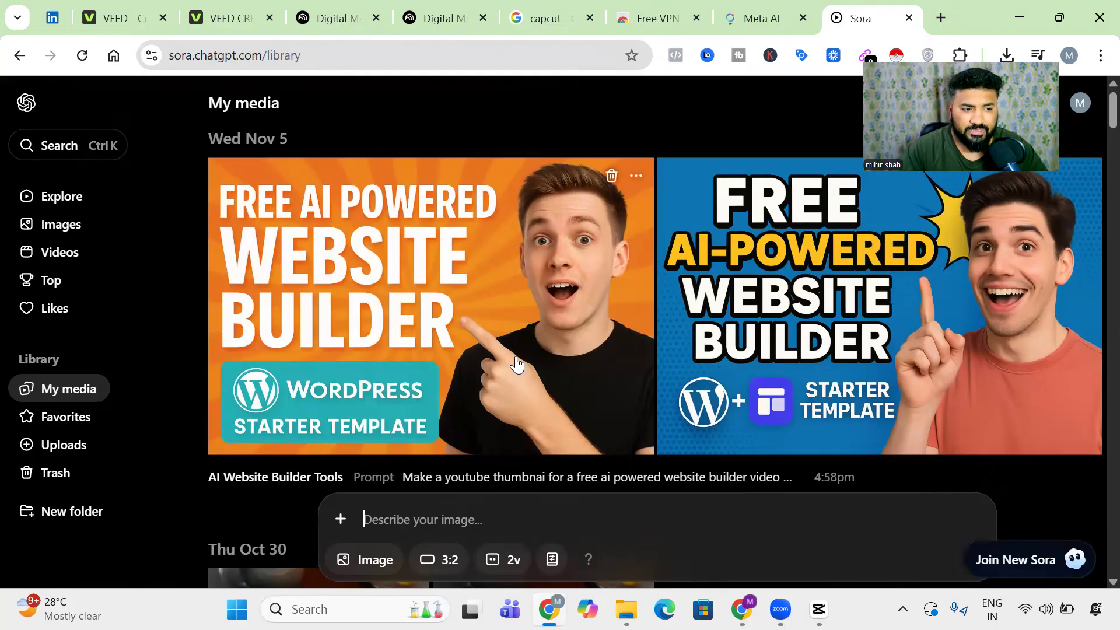
Set the Sora generation aspect ratio to 2:3.
scroll(446, 339, down, 10)
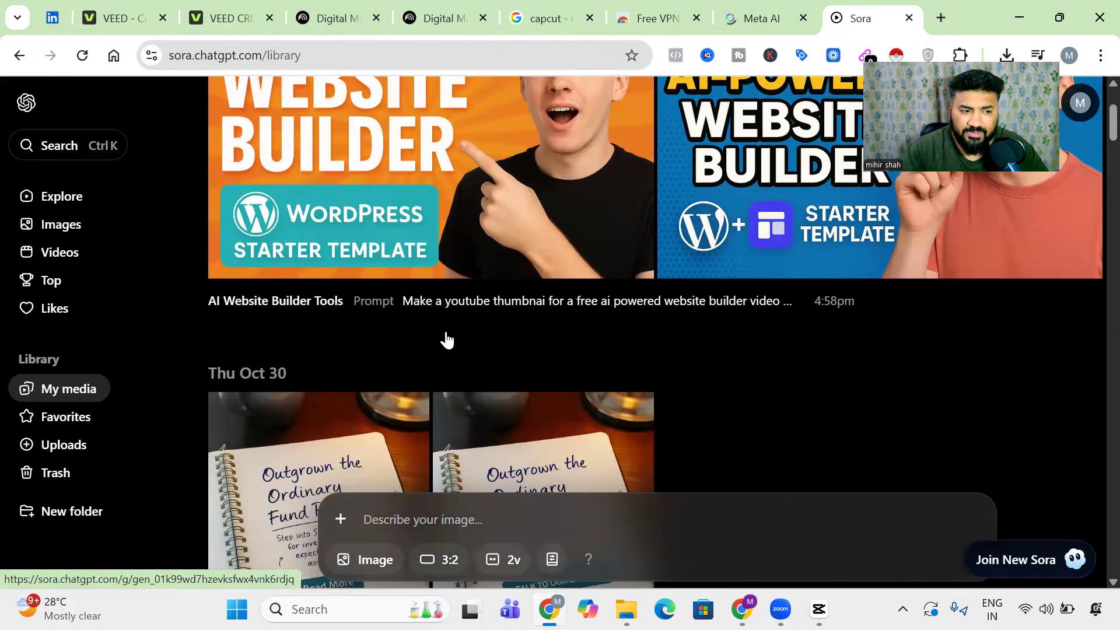
scroll(446, 339, up, 15)
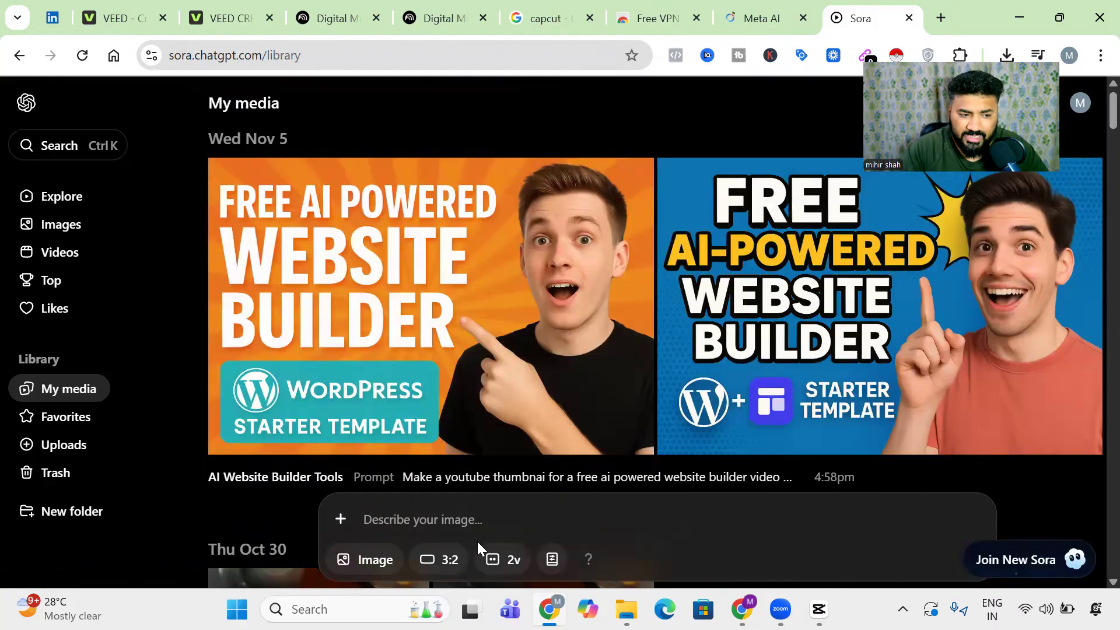
click(439, 551)
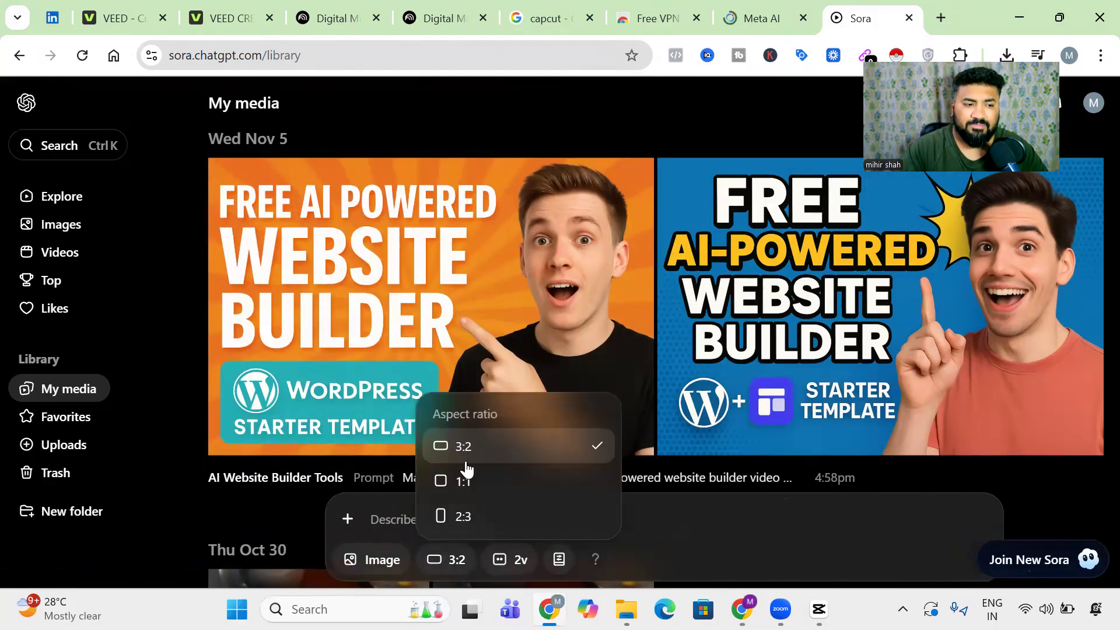
click(468, 517)
Write a two-line prompt: 'I want to create a clip which will be inside a video' and 'the line of the video says are you a digital marketer sruggline for leads and sales'.
click(423, 526)
text(I want to create a clip which)
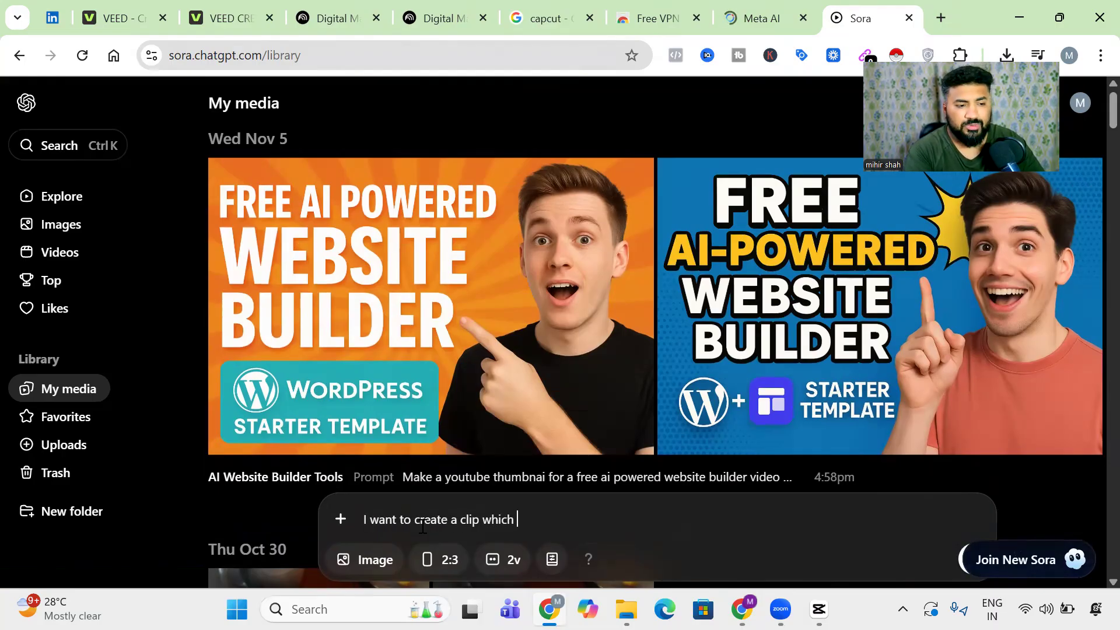
text(will be inside a video)
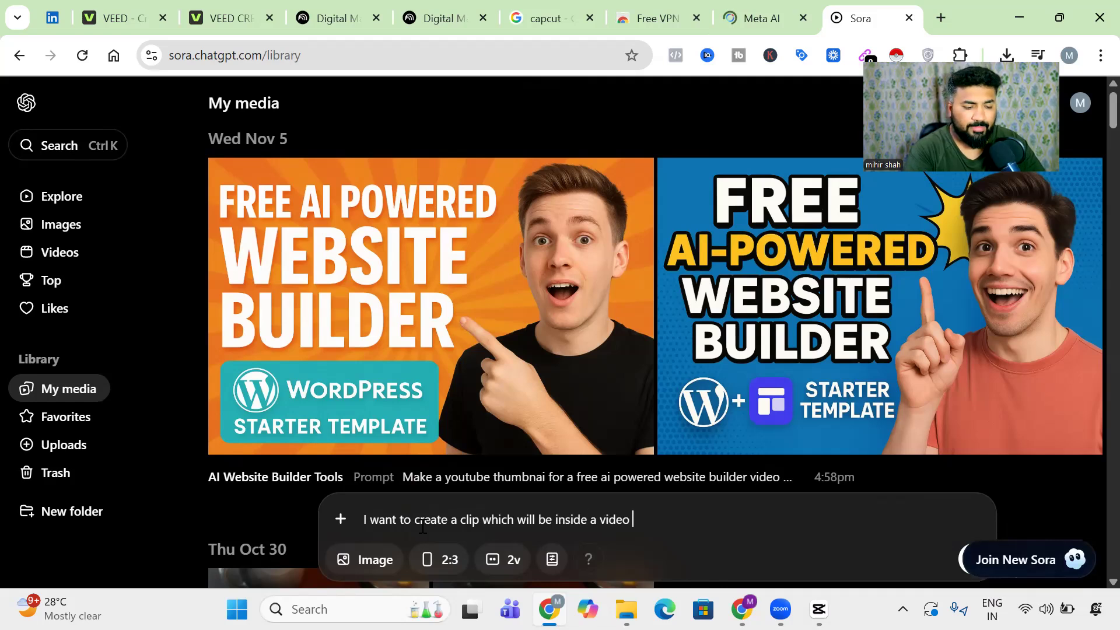
key(shift+Return)
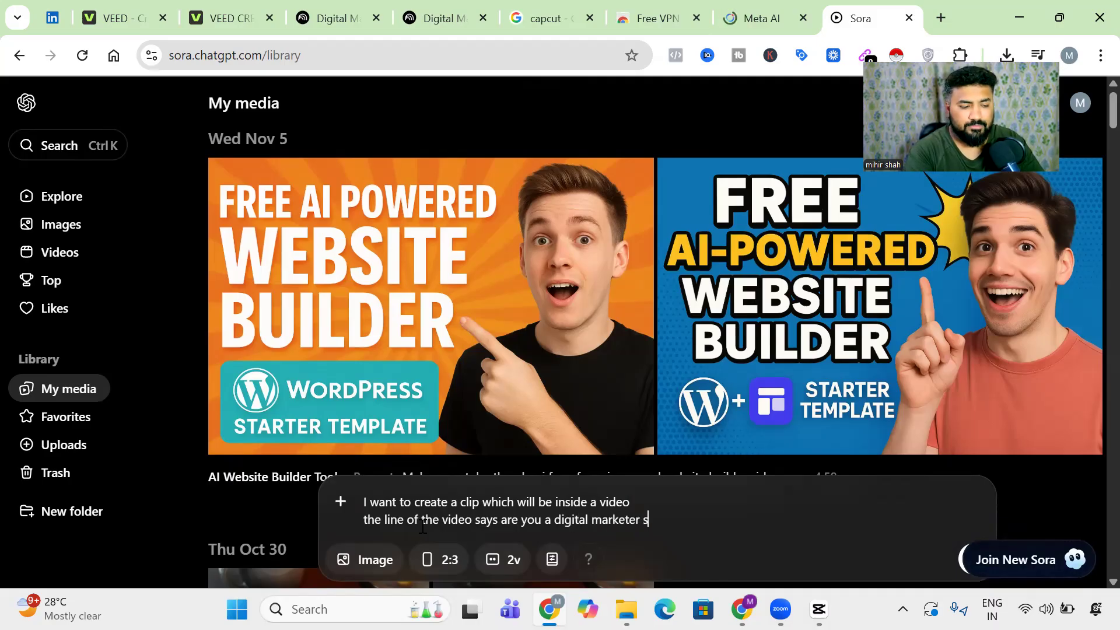
text(ggline for lead nd sale)
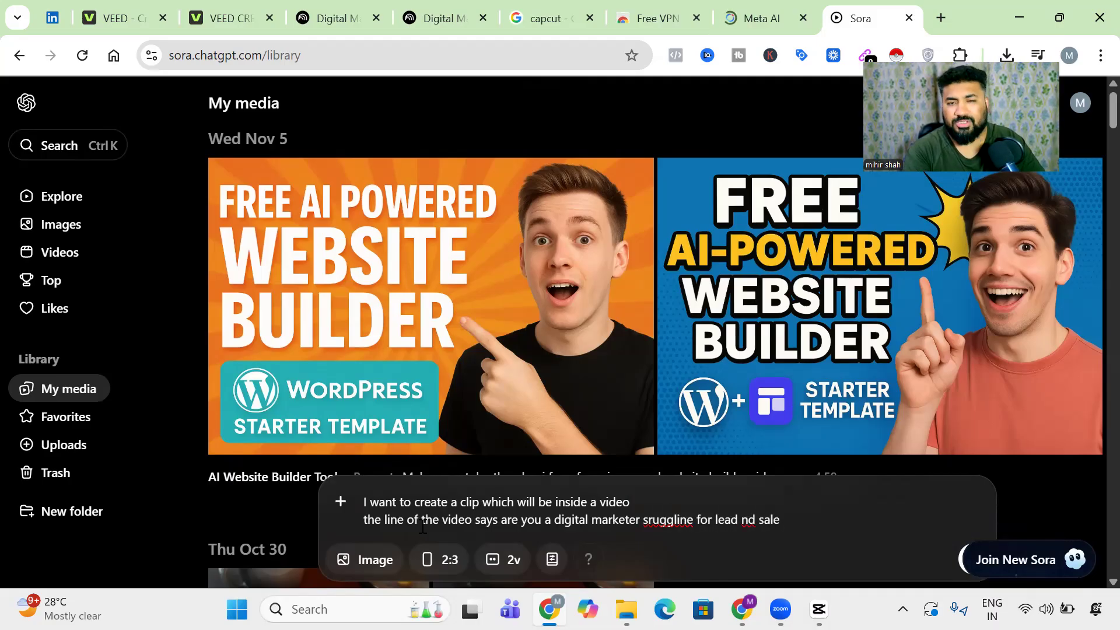
key(BackSpace)
key(BackSpace)
key(BackSpace)
key(BackSpace)
key(BackSpace)
key(BackSpace)
key(BackSpace)
text(ads and s)
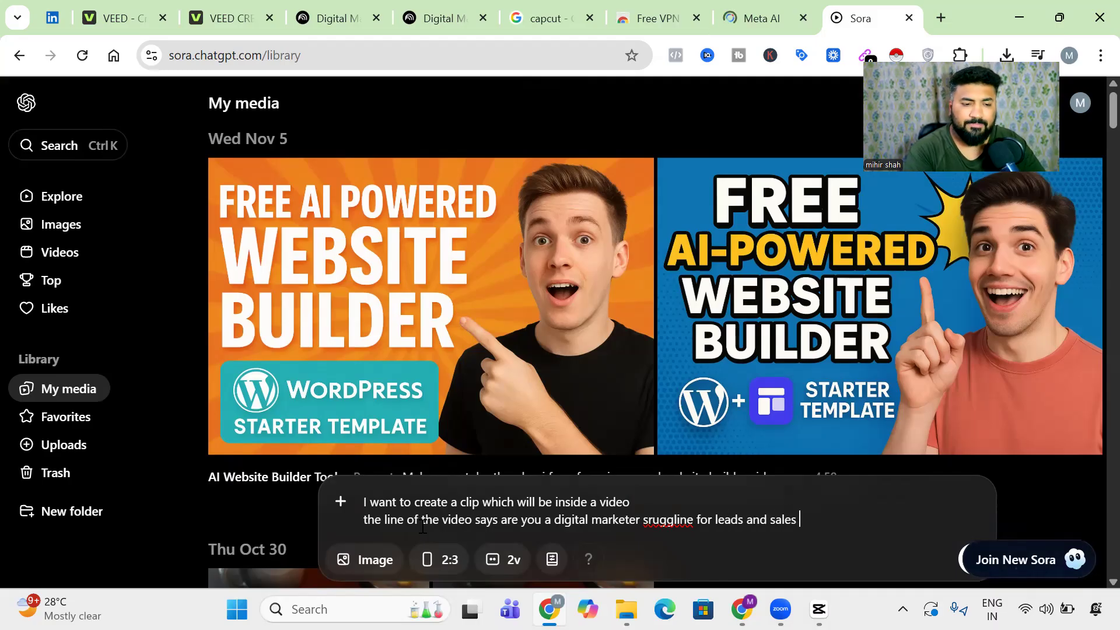
Switch the generation type to Video and try to generate the clip.
click(358, 562)
click(386, 518)
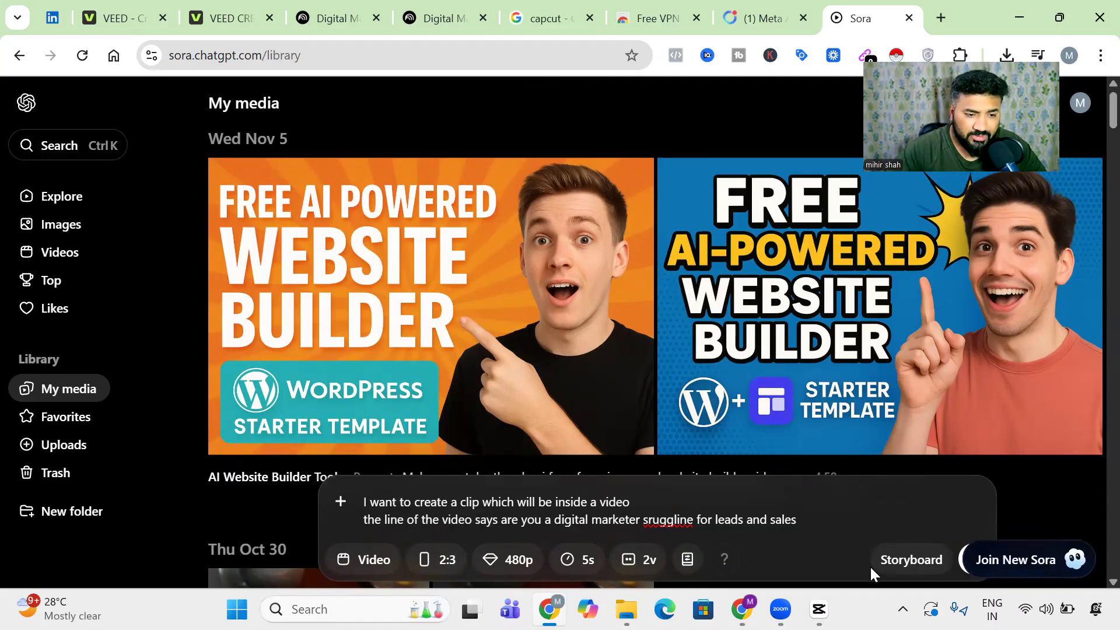
click(964, 565)
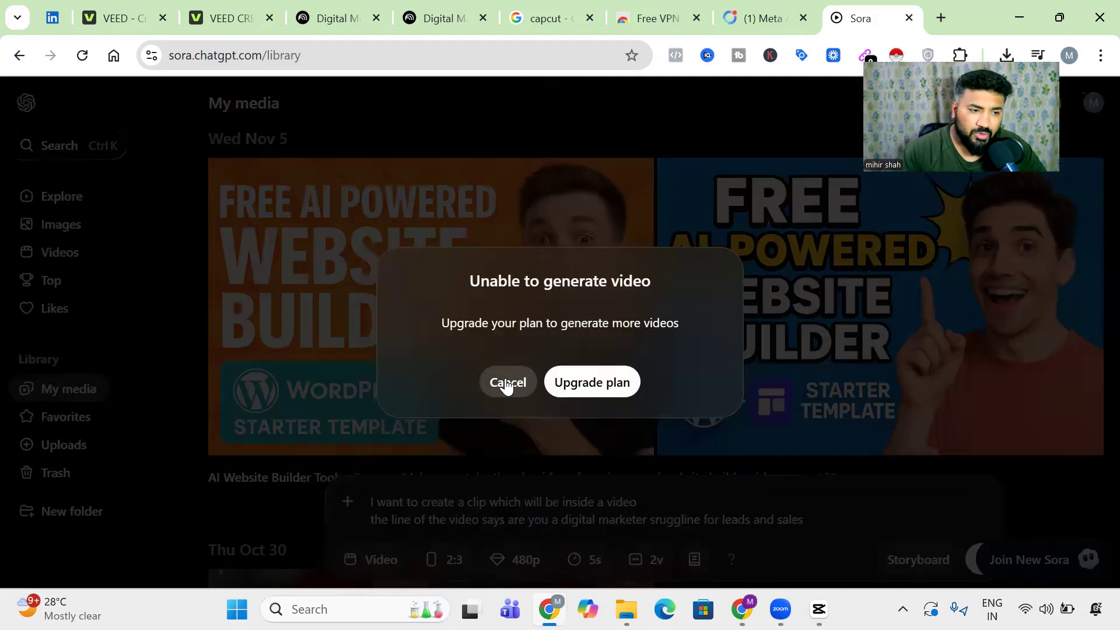
Dismiss the upgrade prompt and switch the Sora generation type to Image.
click(507, 384)
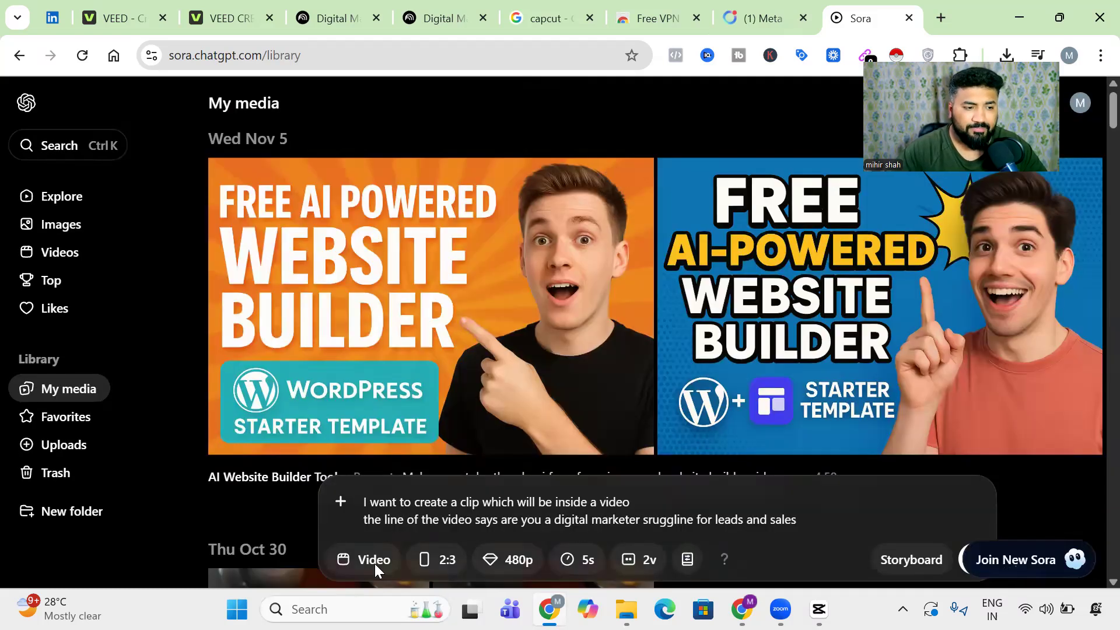
click(374, 561)
click(391, 482)
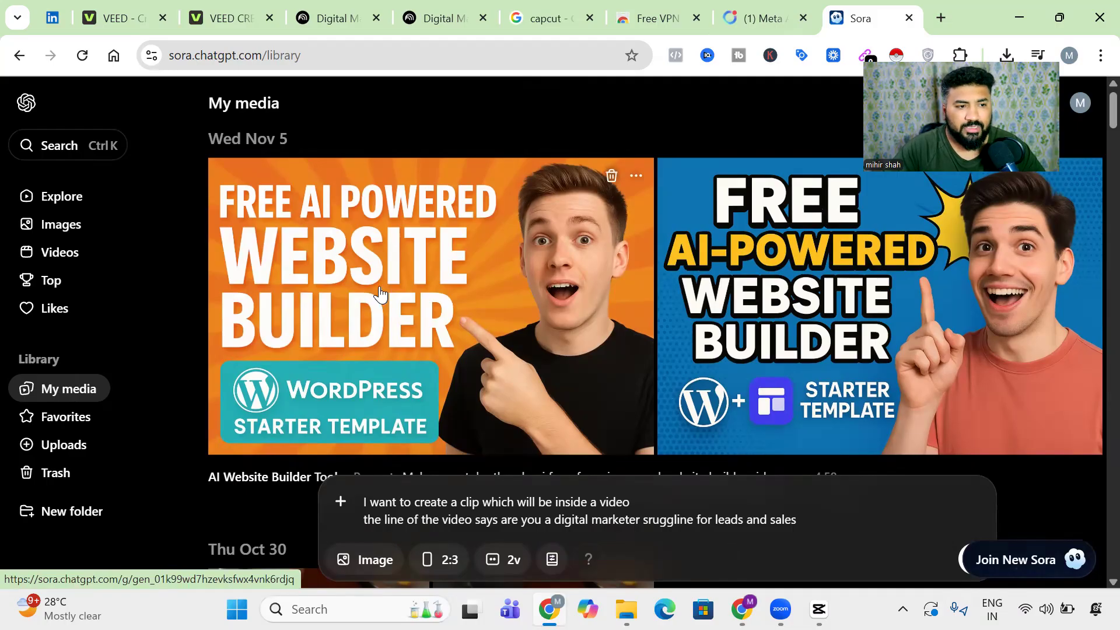
Generate a 2:3 image from the existing two-line digital marketer prompt.
scroll(612, 493, down, 1)
scroll(712, 505, up, 1)
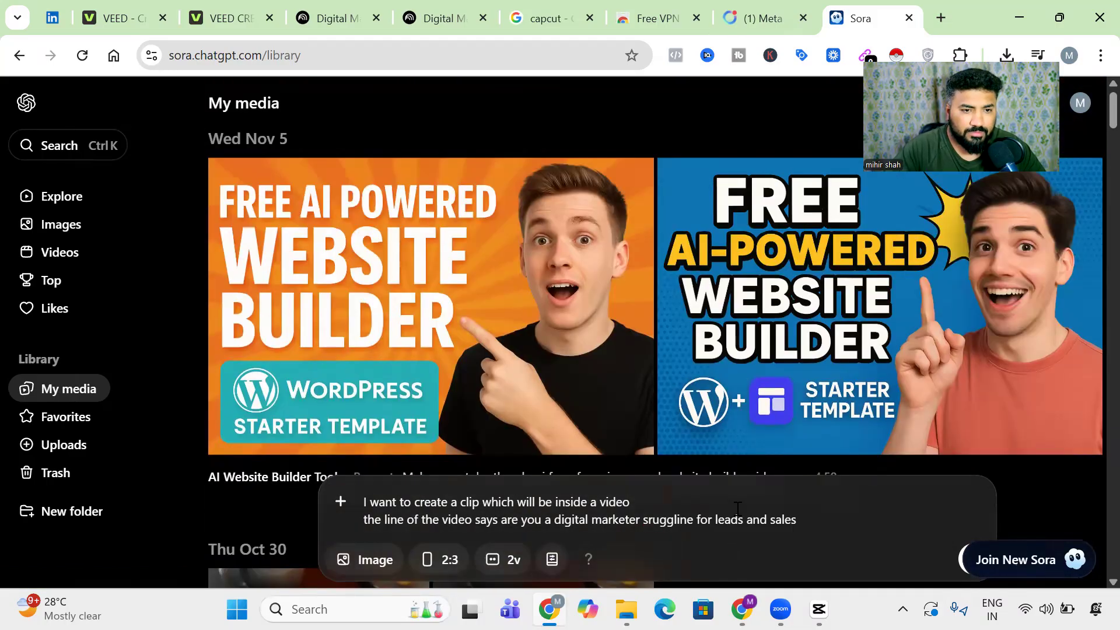
key(ctrl+a)
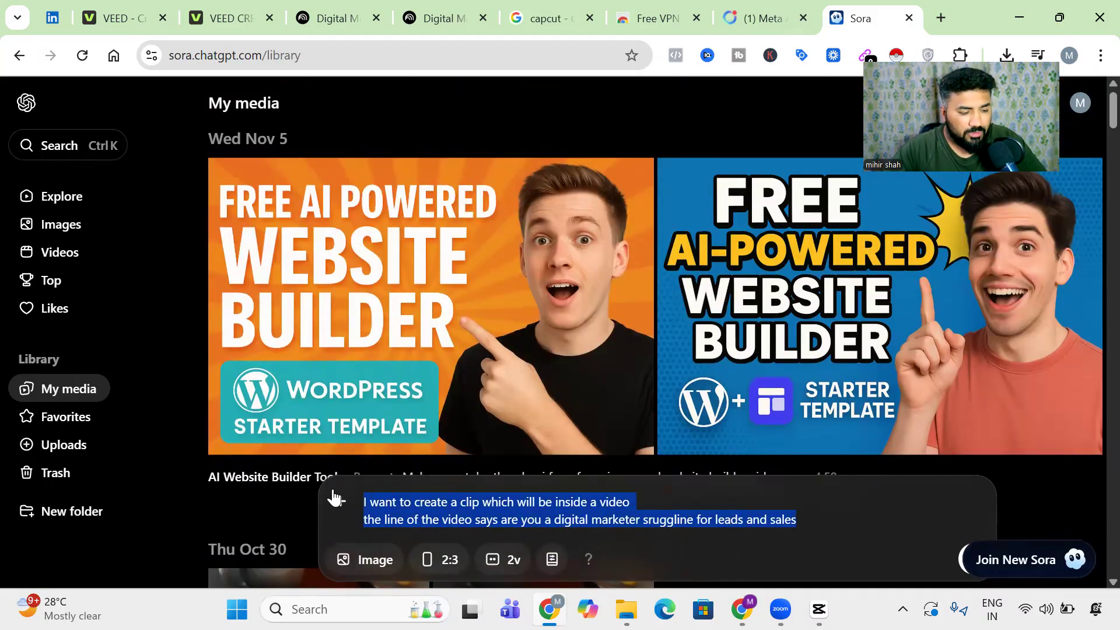
click(960, 562)
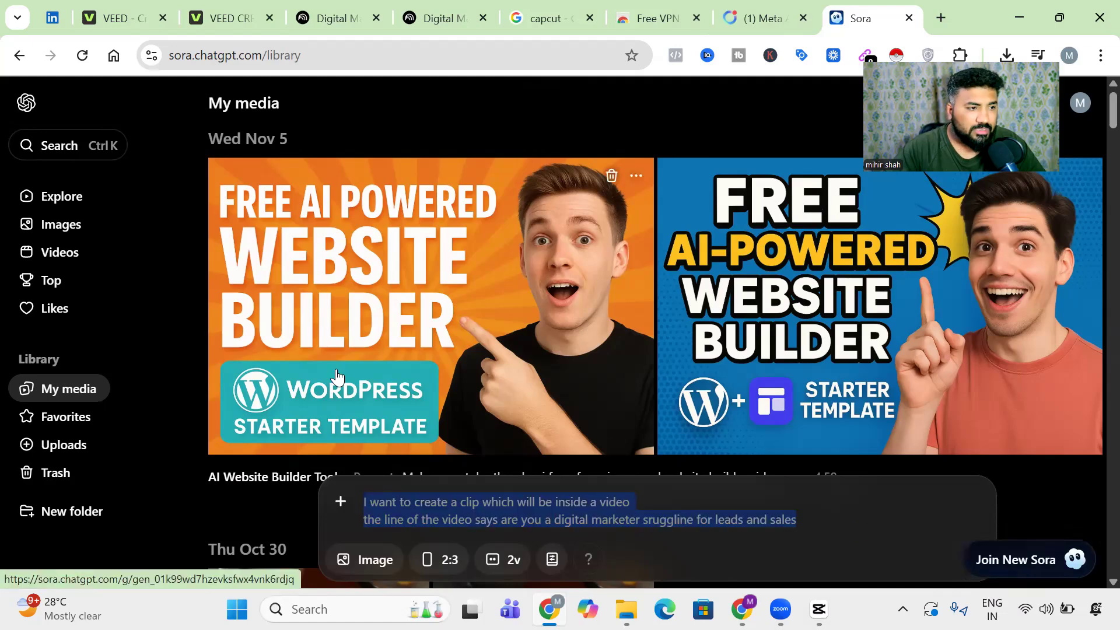
scroll(337, 376, down, 12)
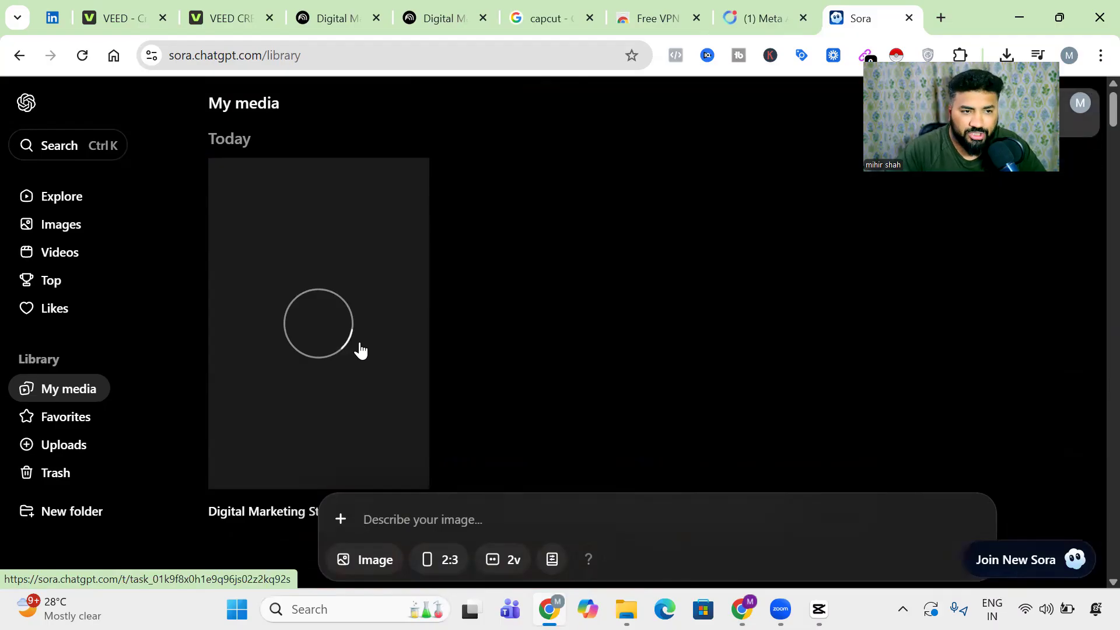
Reload the Meta AI page and check the image generation progress in the Sora tab.
click(762, 18)
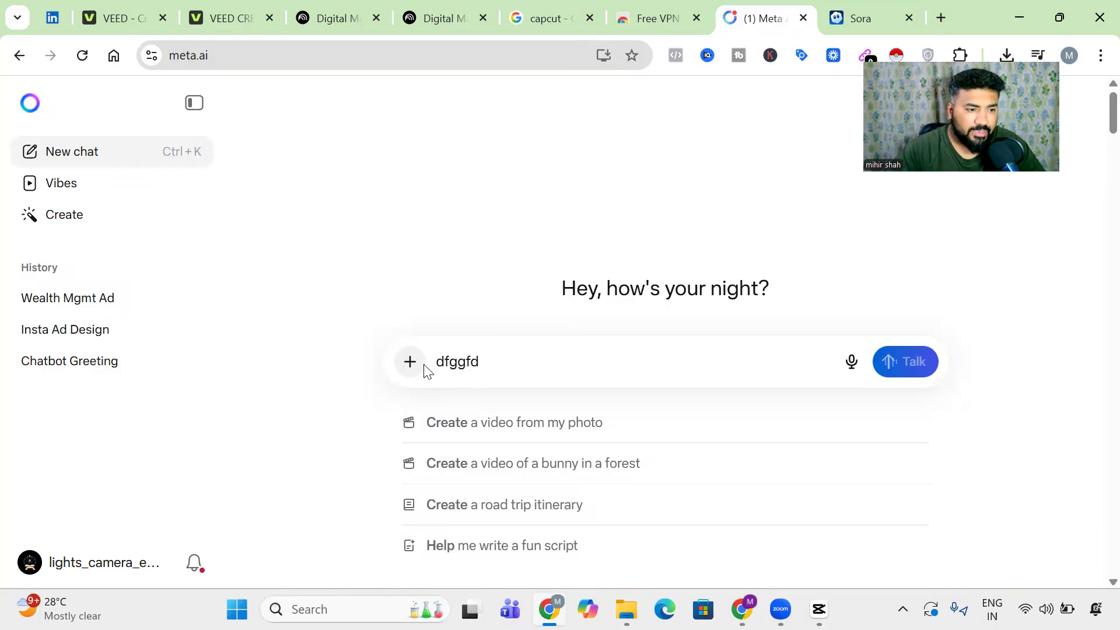
click(869, 15)
click(762, 8)
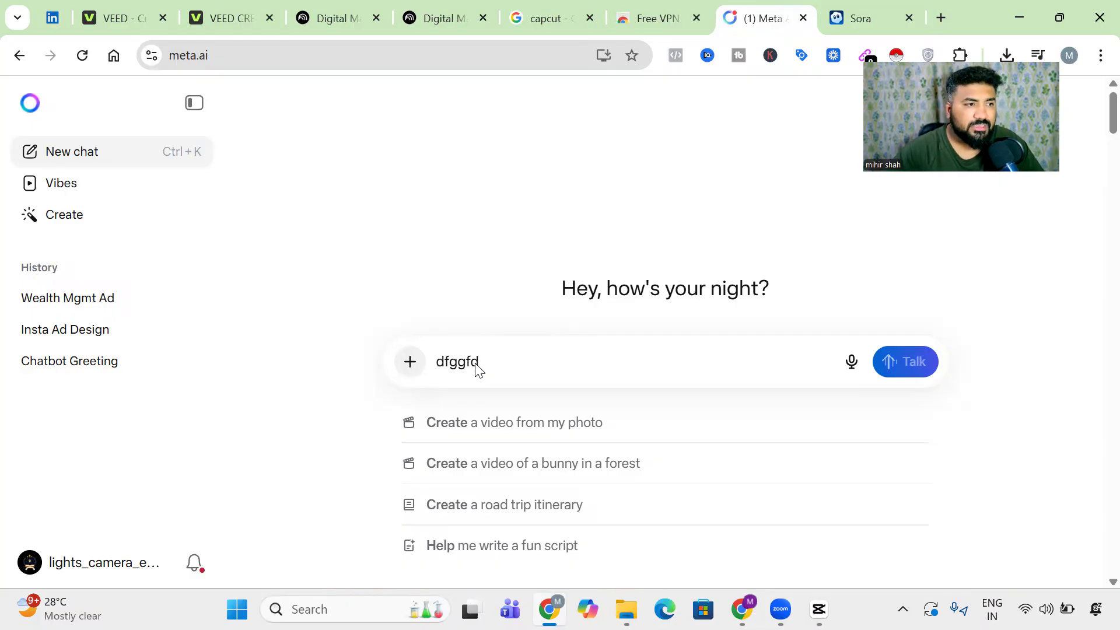
click(298, 55)
key(Return)
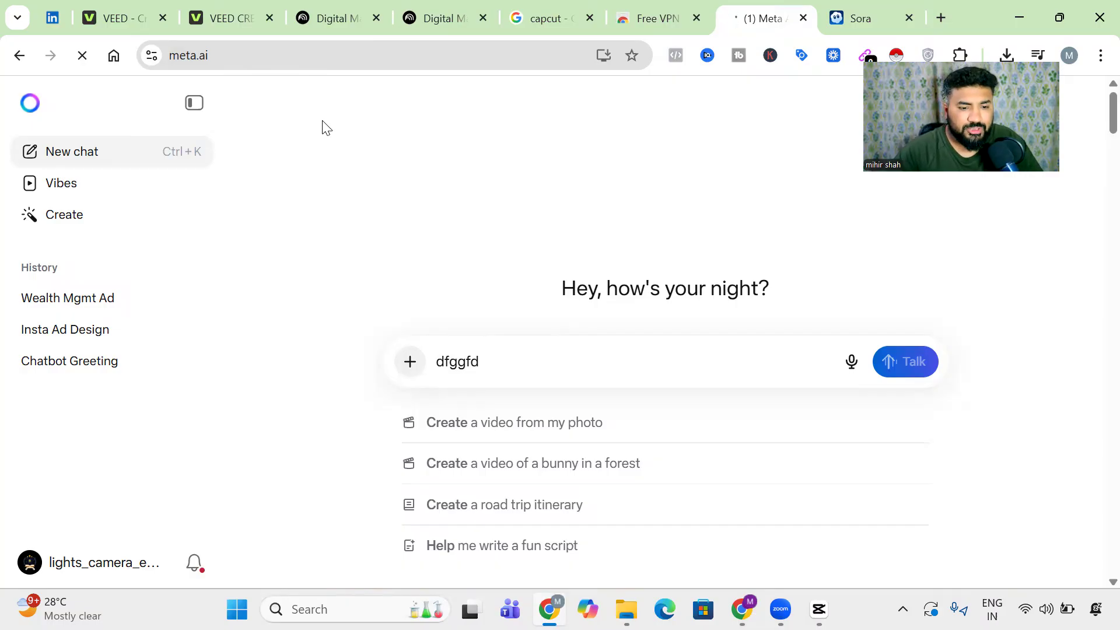
key(ctrl+Tab)
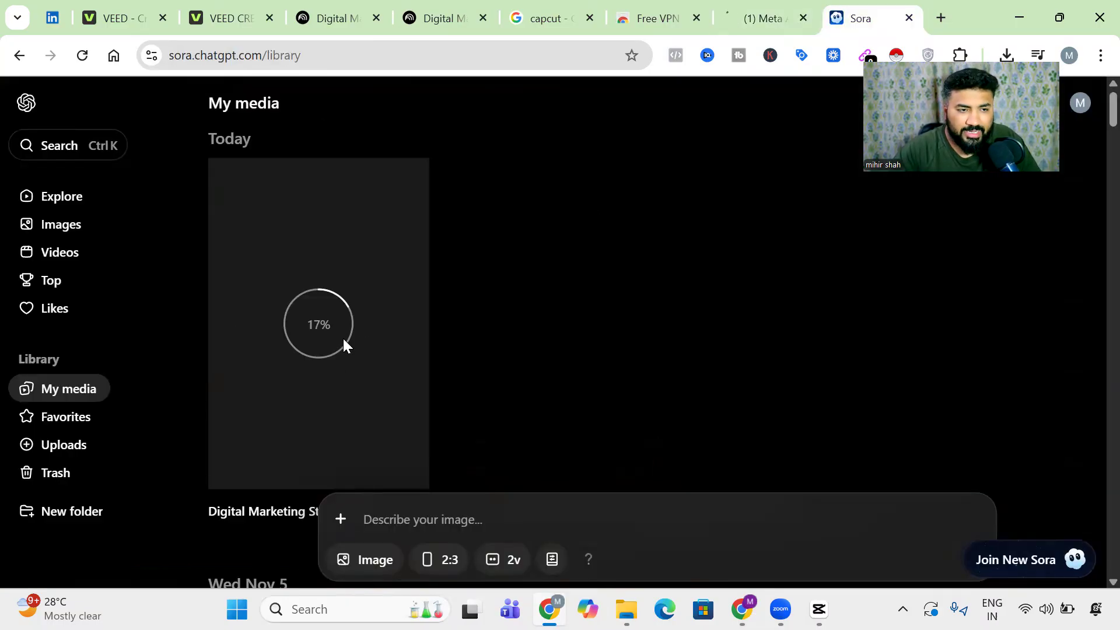
key(ctrl+shift+Tab)
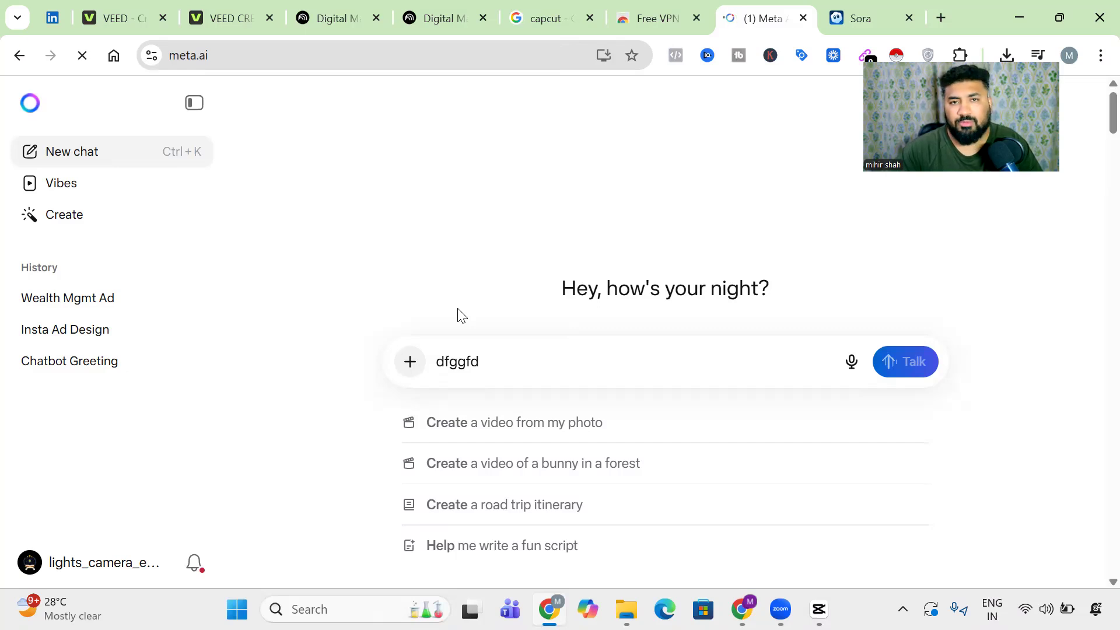
In a new tab, search Google for 'pexels free' and open the Pexels website.
click(939, 18)
click(274, 59)
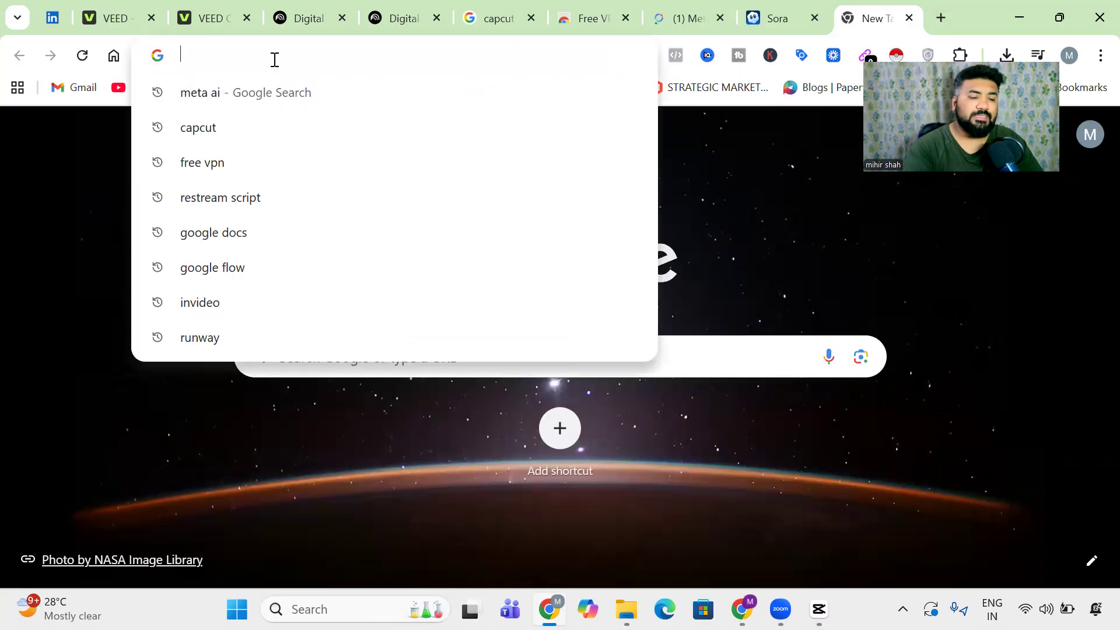
text(pexe)
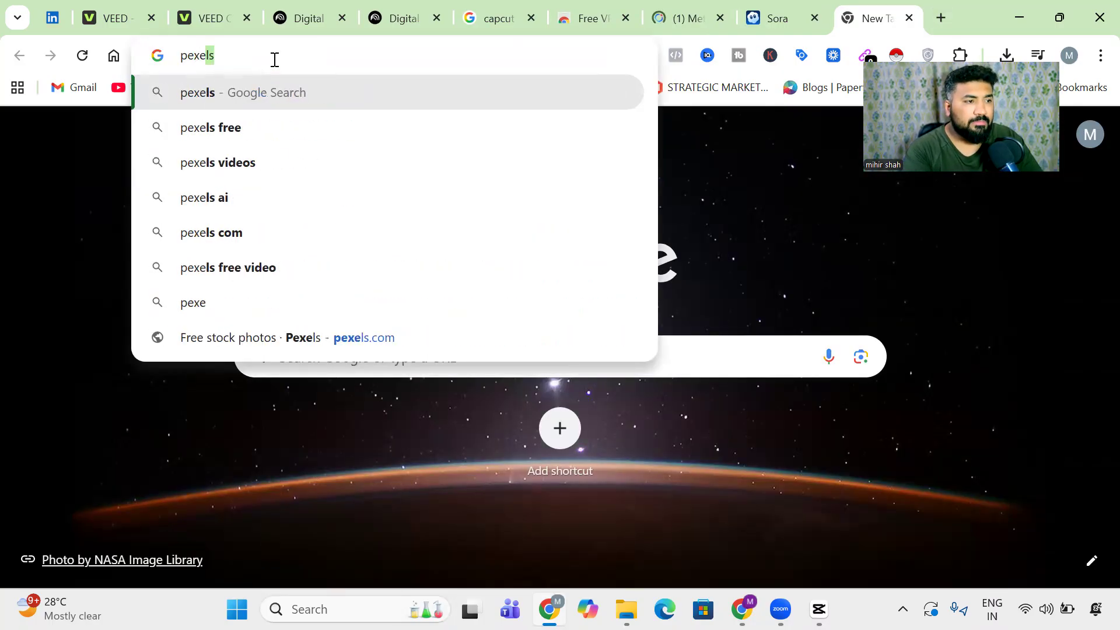
key(Down)
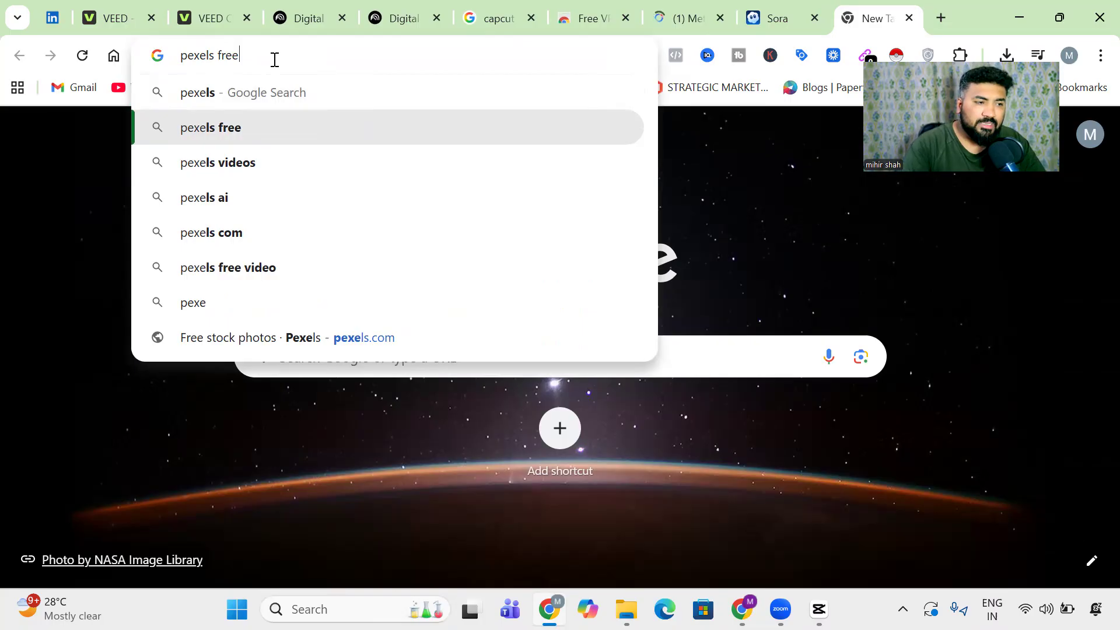
key(Return)
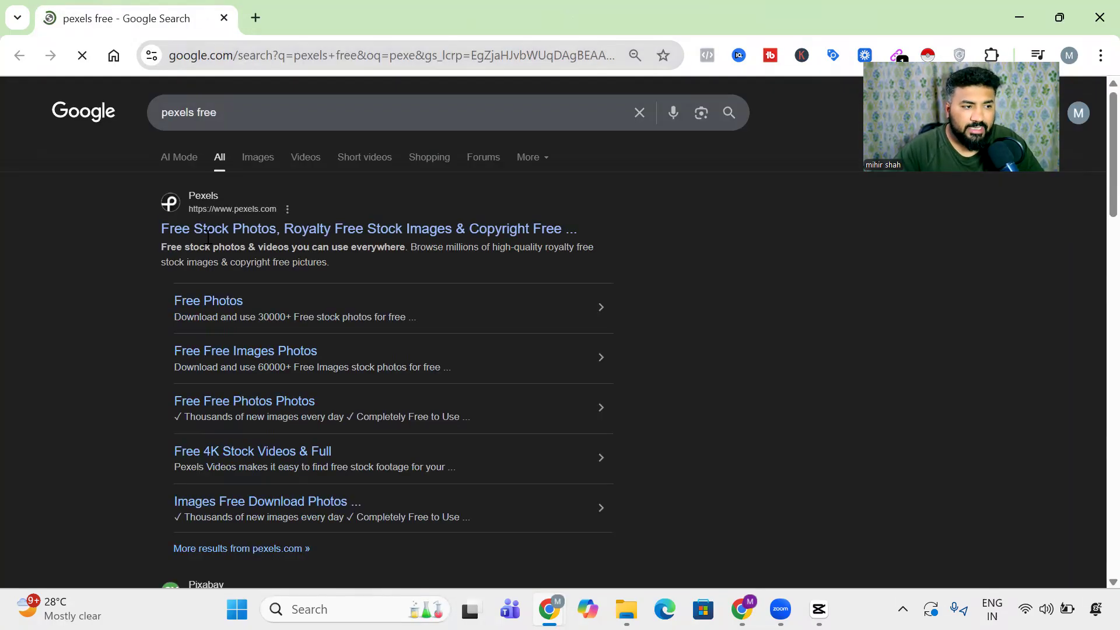
click(218, 231)
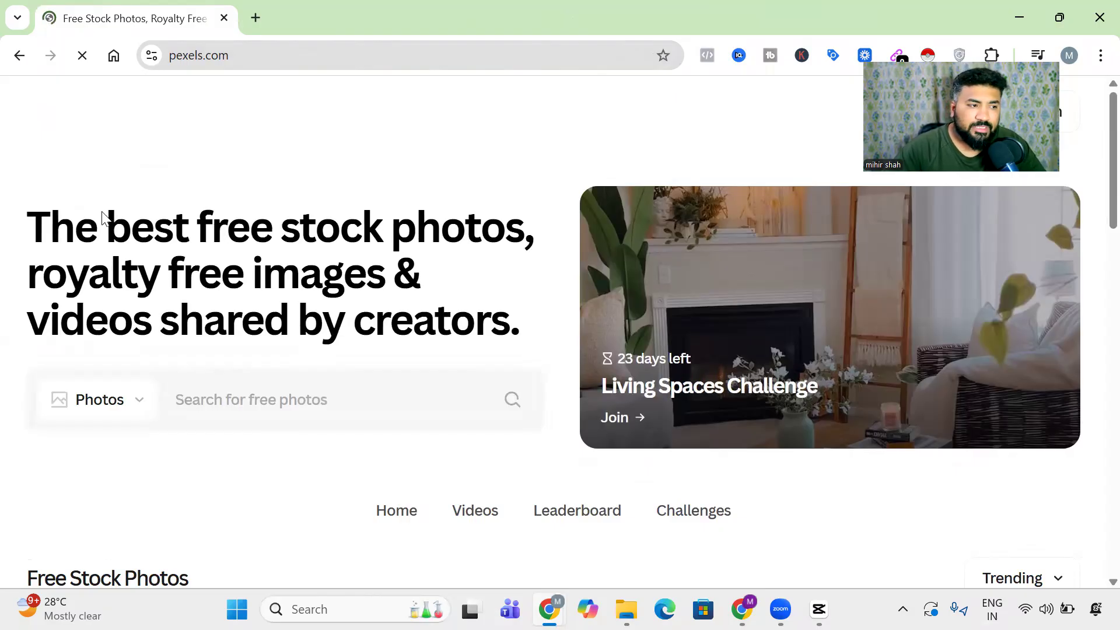
Open the Videos section of Pexels.
drag(132, 226, 429, 323)
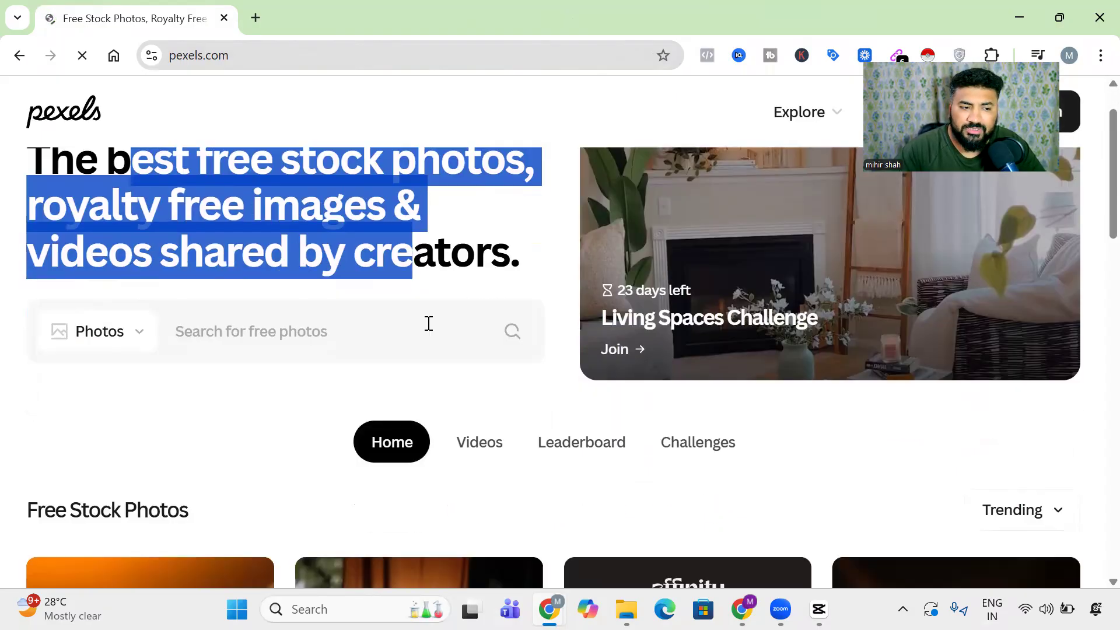
scroll(429, 323, down, 2)
click(497, 348)
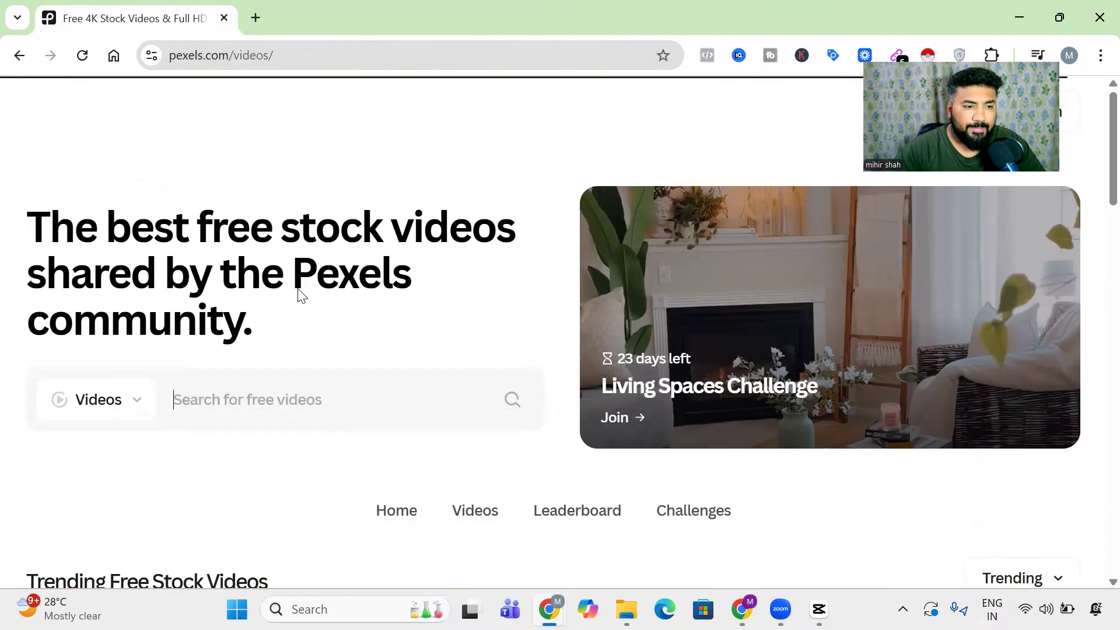
Search Pexels stock videos for 'unhappy businessman'.
scroll(300, 294, down, 7)
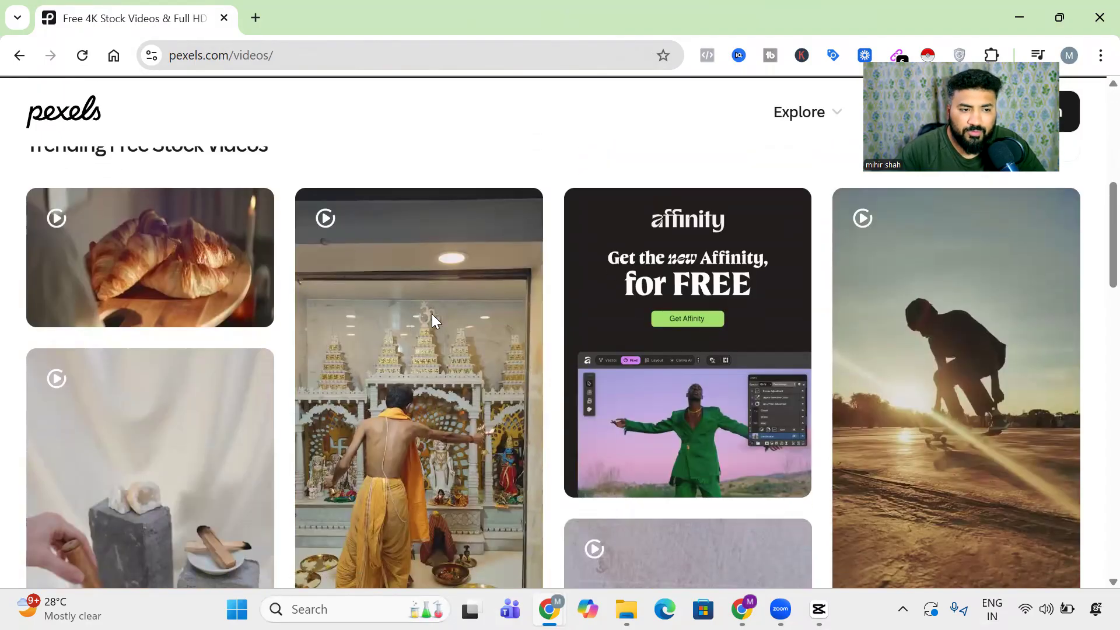
scroll(872, 405, down, 3)
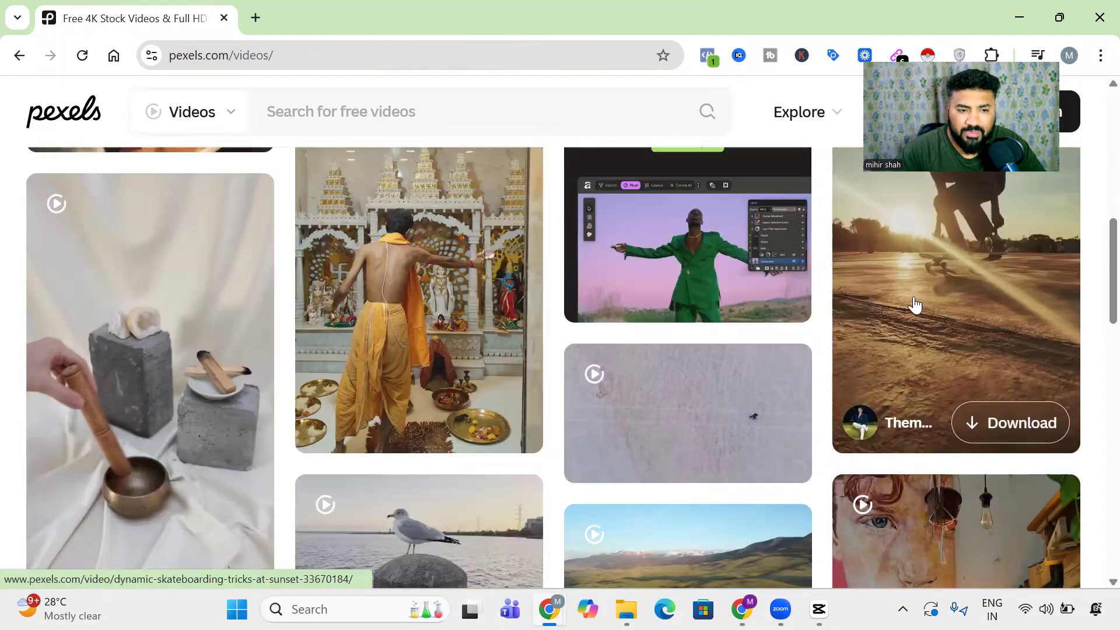
scroll(176, 381, down, 5)
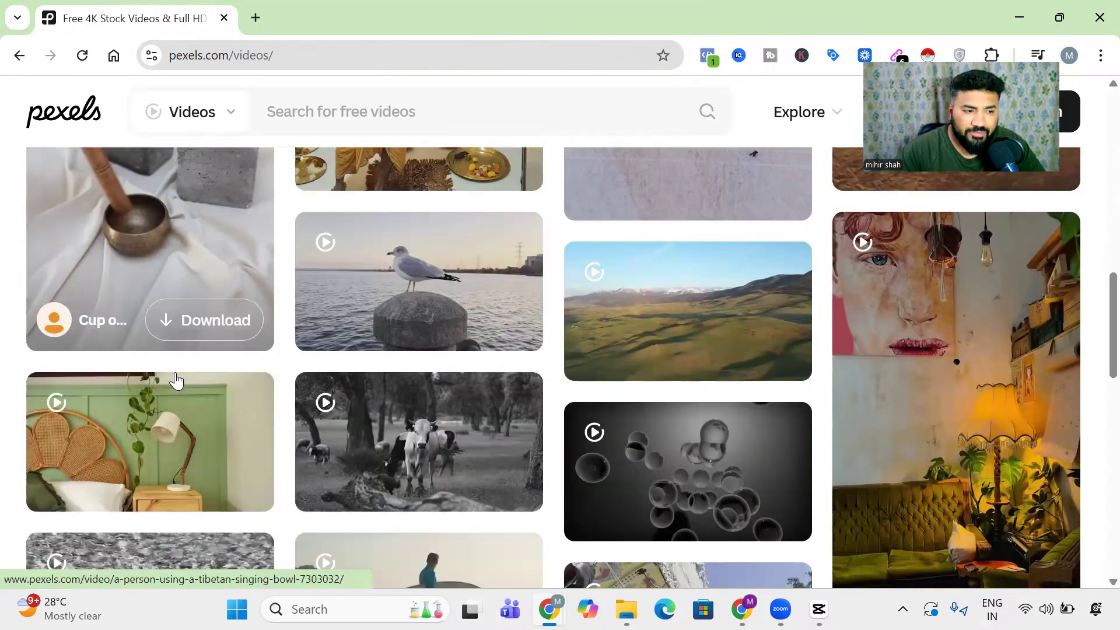
scroll(502, 420, up, 14)
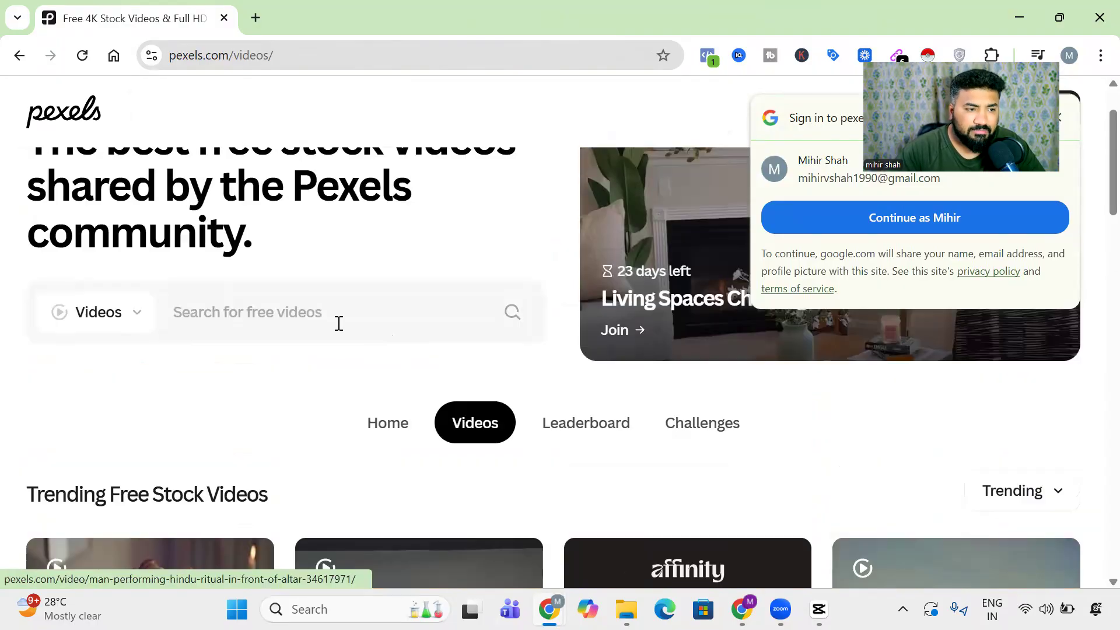
click(297, 315)
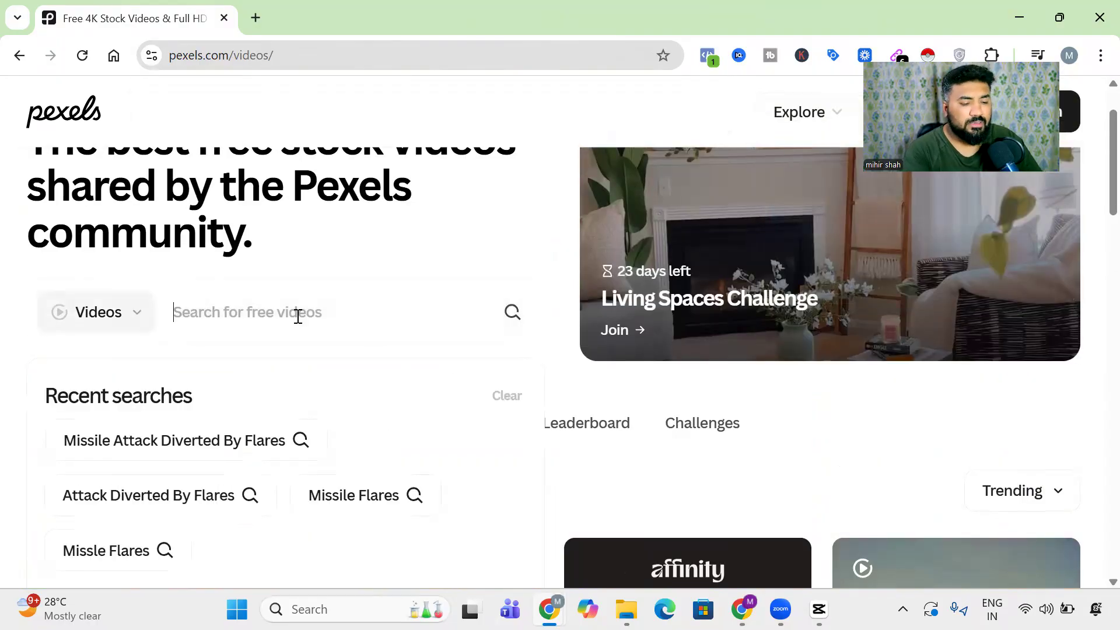
text(bu)
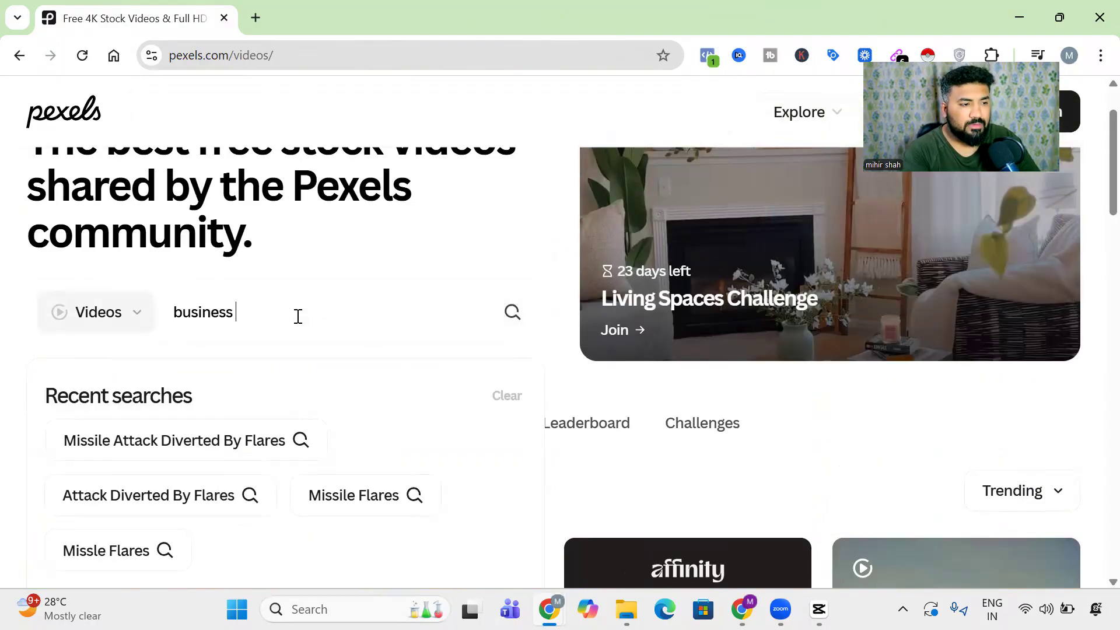
text(siness)
key(ctrl+a)
text(unhappy)
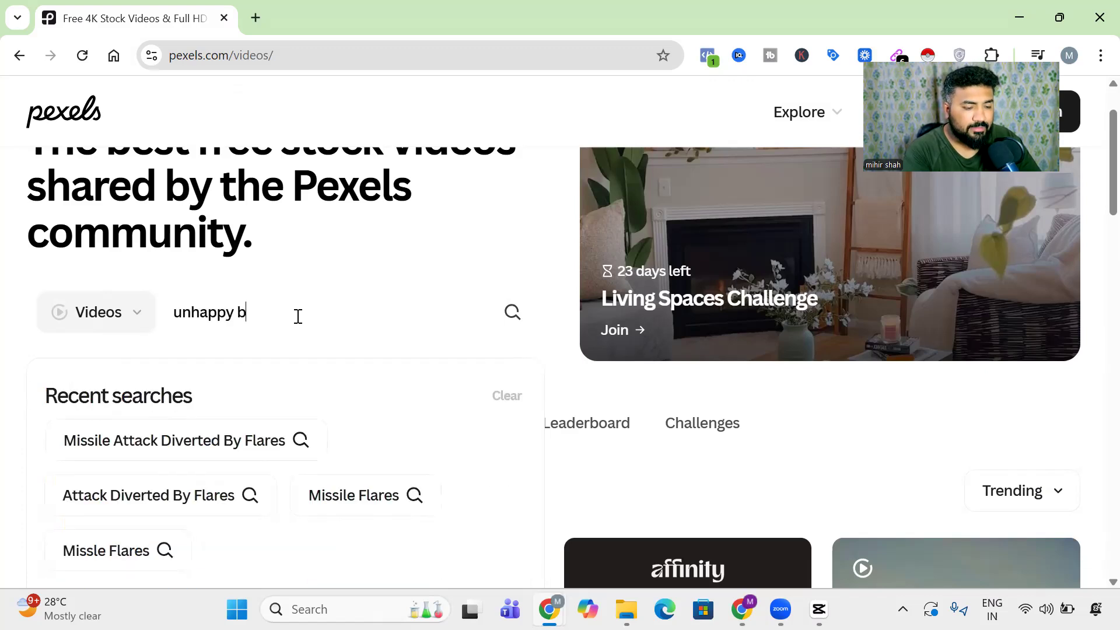
text( businessman)
key(Return)
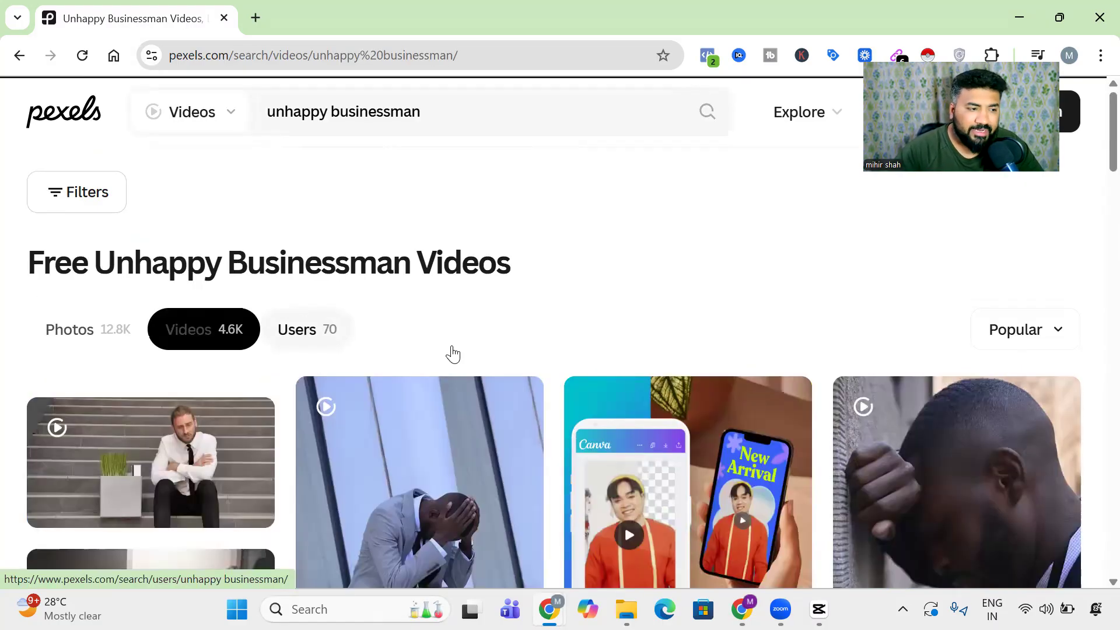
Browse the Pexels 'unhappy businessman' video results for a suitable clip.
scroll(453, 352, down, 3)
scroll(418, 440, down, 3)
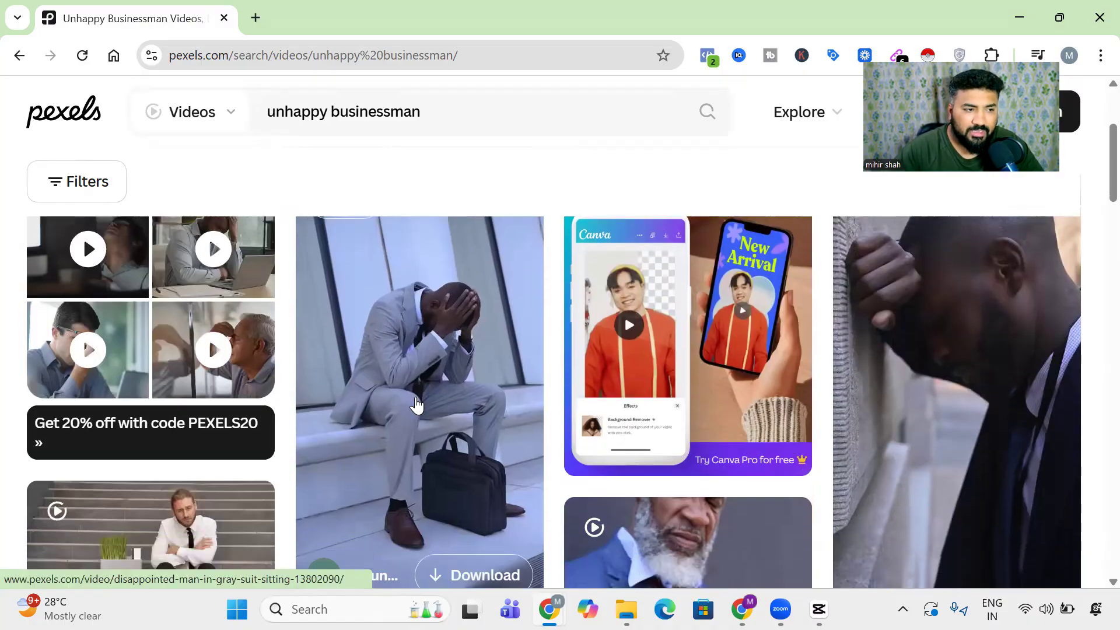
scroll(416, 405, up, 5)
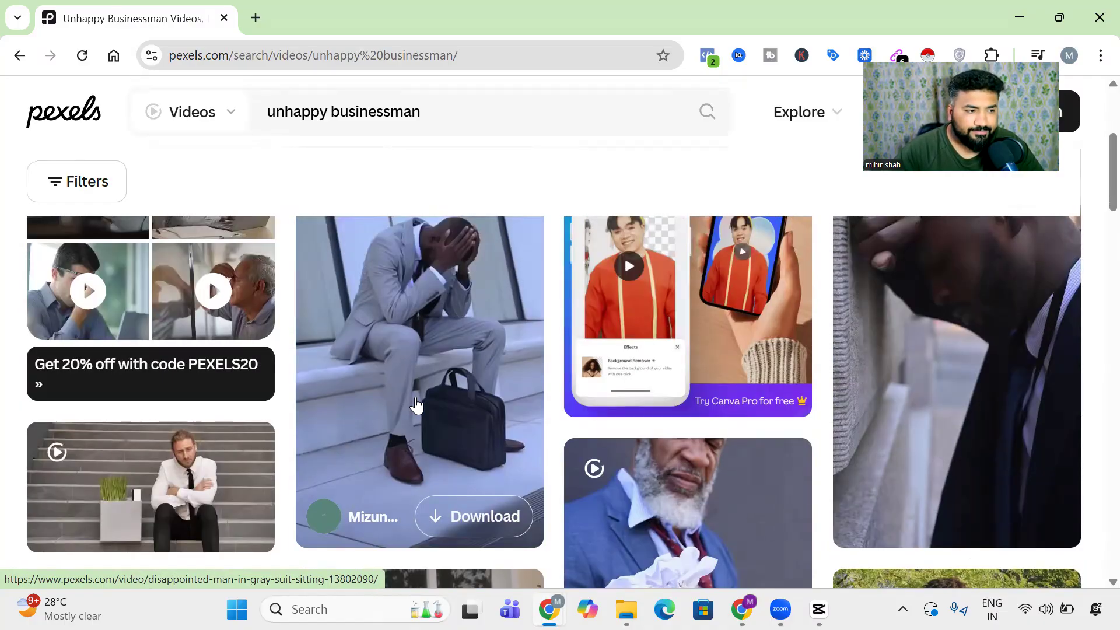
scroll(416, 404, down, 2)
scroll(417, 404, down, 2)
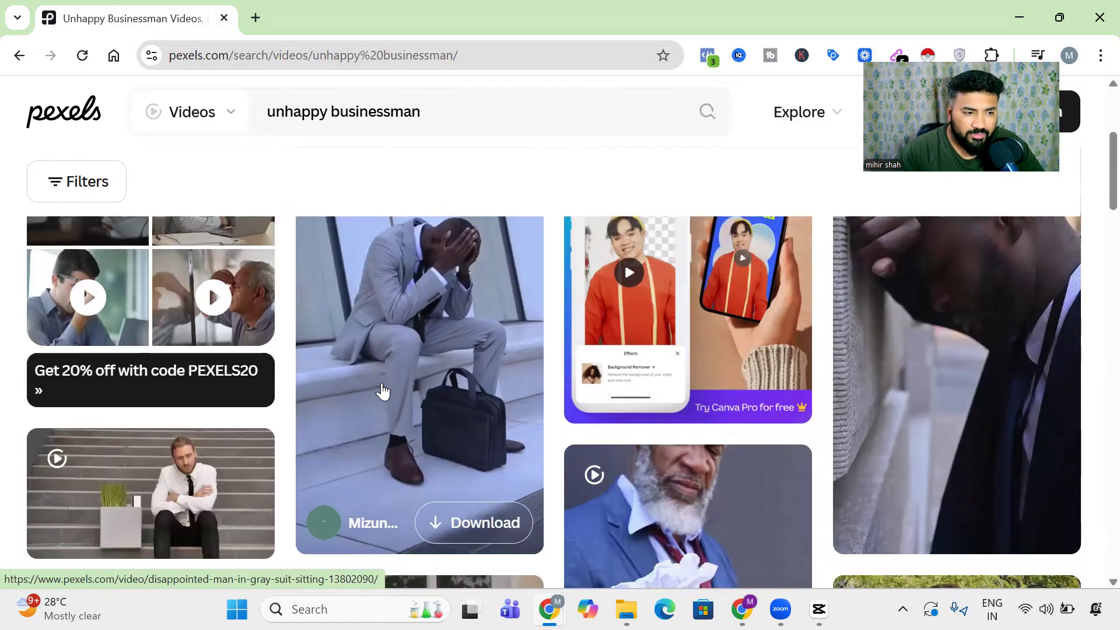
scroll(392, 391, up, 3)
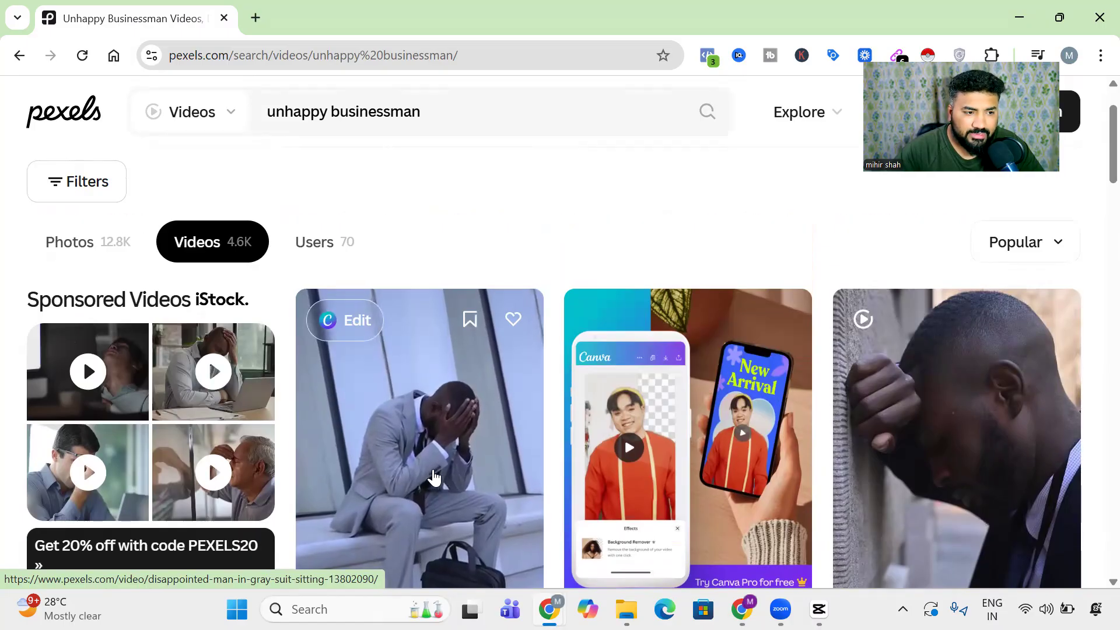
scroll(434, 477, down, 7)
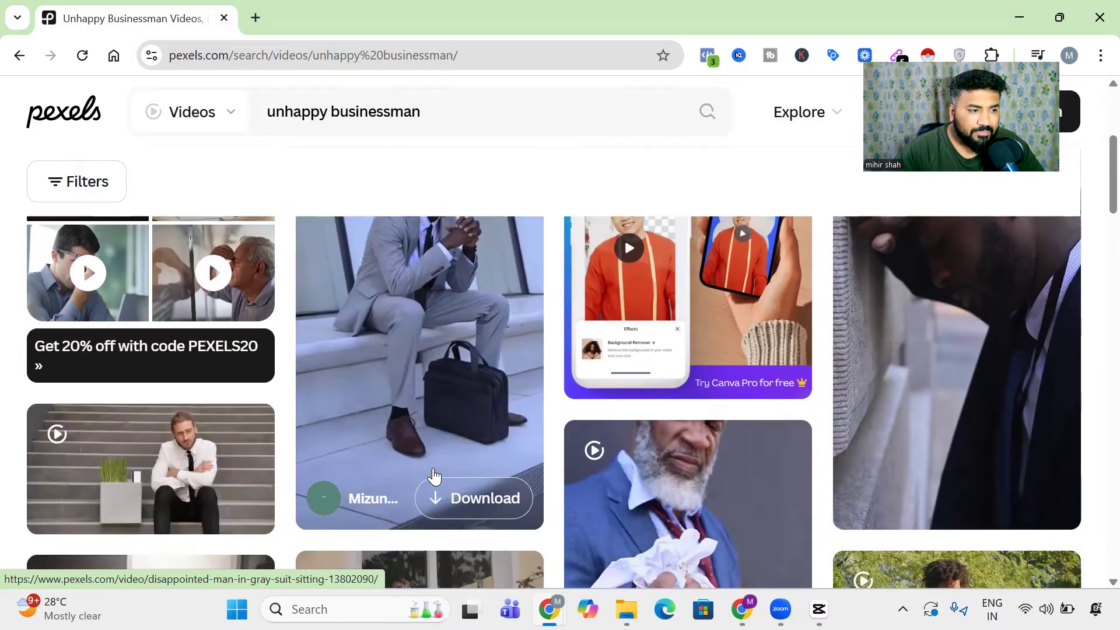
scroll(645, 452, up, 1)
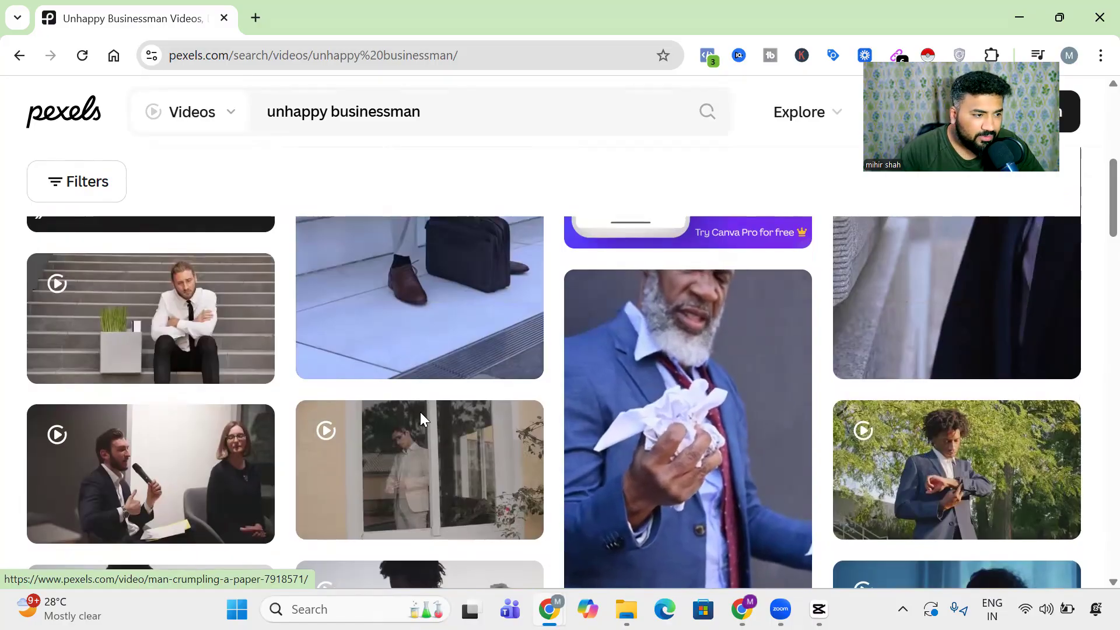
scroll(420, 412, down, 6)
scroll(420, 420, down, 4)
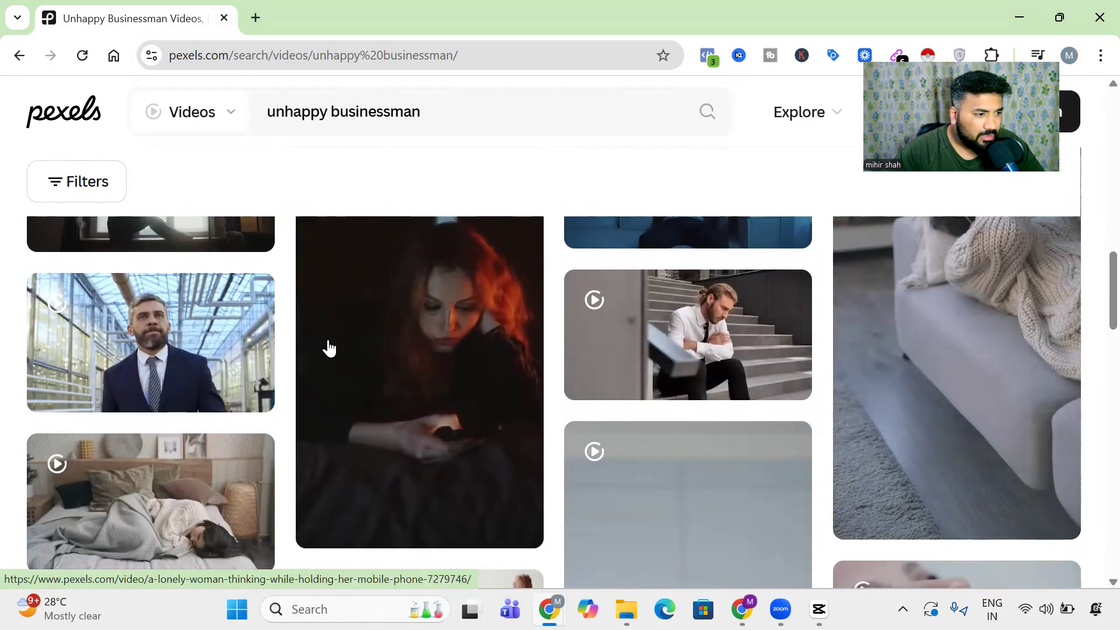
scroll(329, 349, down, 6)
scroll(331, 349, down, 5)
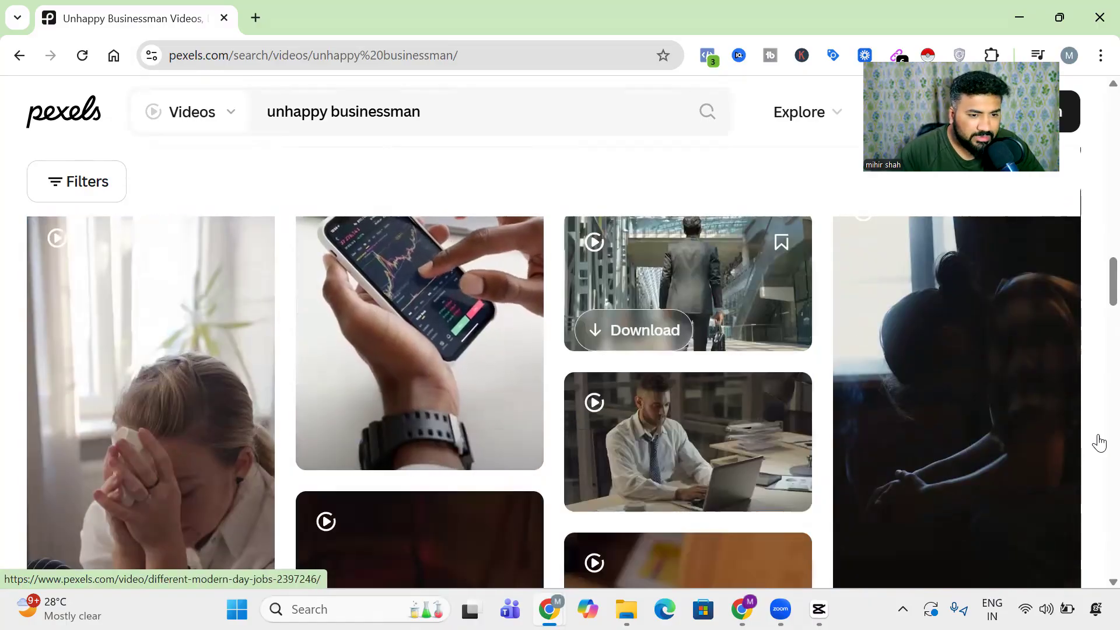
scroll(907, 418, down, 6)
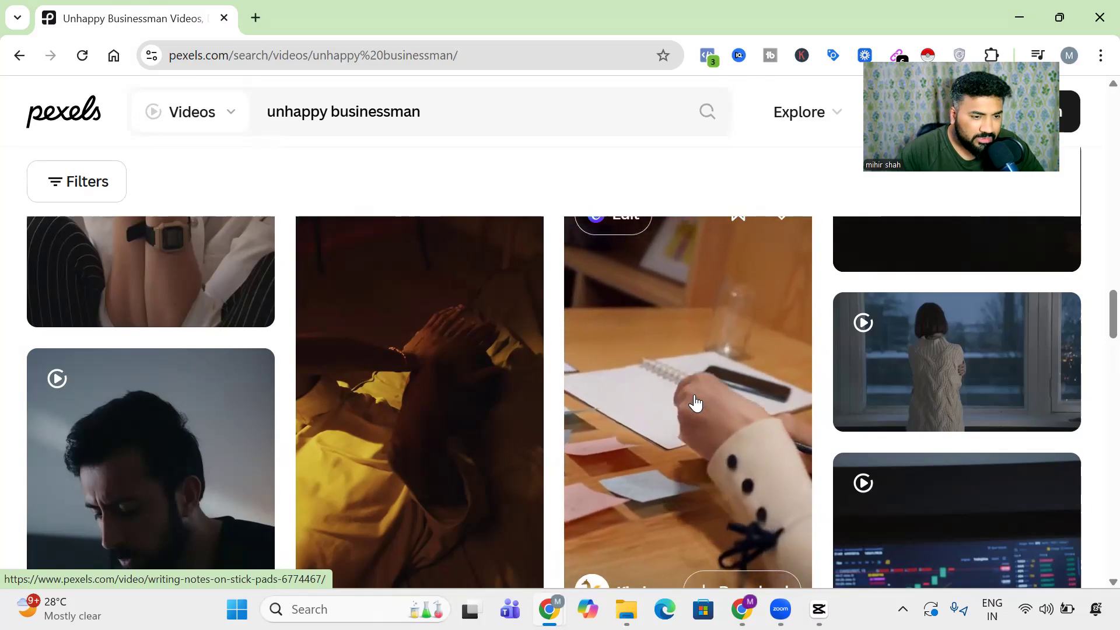
scroll(696, 403, down, 3)
scroll(696, 402, down, 6)
scroll(695, 400, up, 3)
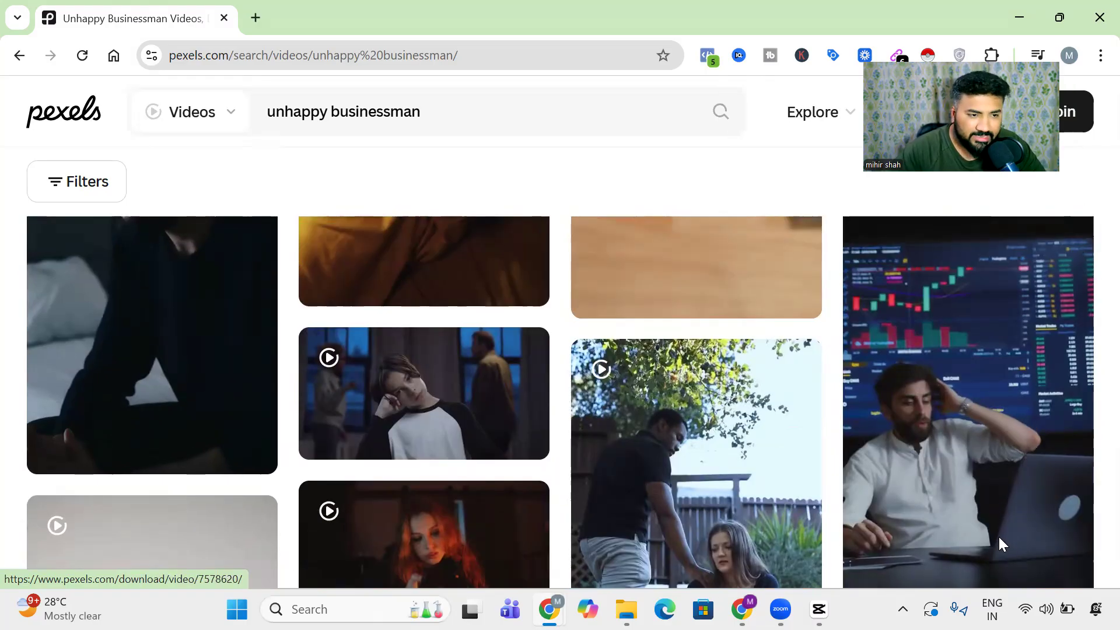
Download the clip of a stressed man in front of trading charts as an MP4 to the Desktop and close the thank-you popup.
click(998, 539)
scroll(423, 331, down, 3)
scroll(422, 331, down, 4)
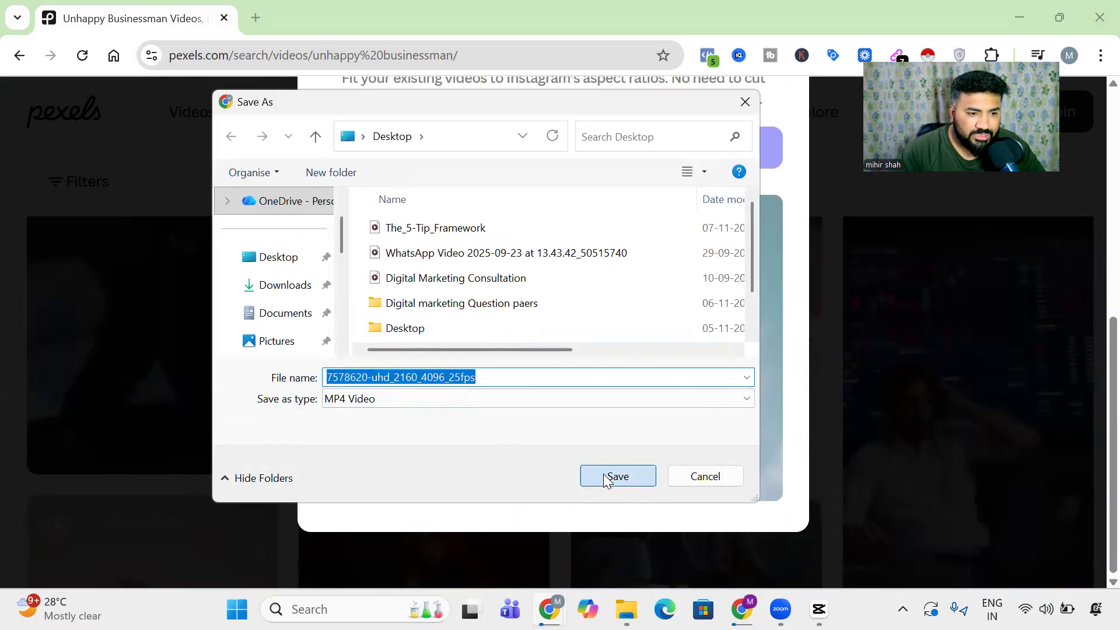
click(617, 476)
scroll(631, 295, up, 5)
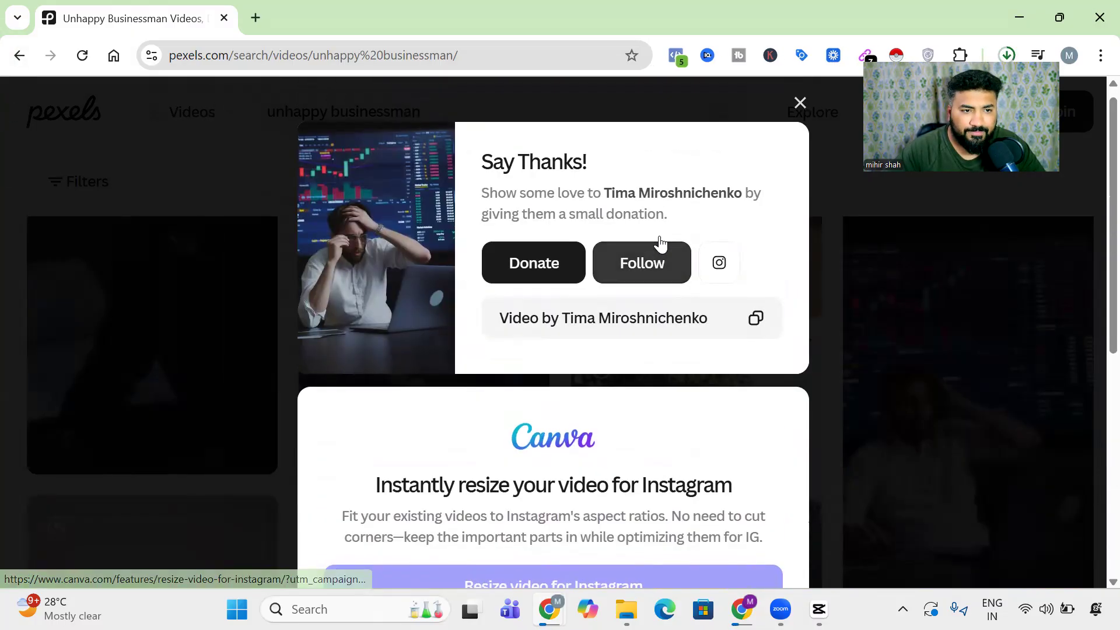
click(799, 114)
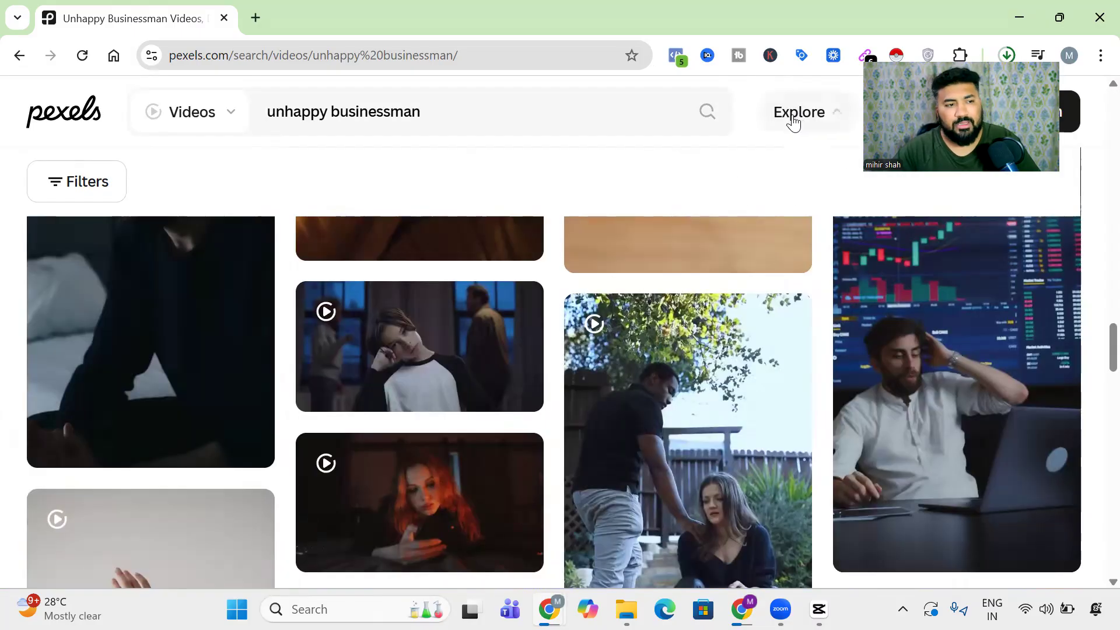
Close the Pexels tab and open the 'Are you a digital marketer struggling for leads and sales?' image in the Sora library.
key(ctrl+w)
click(680, 15)
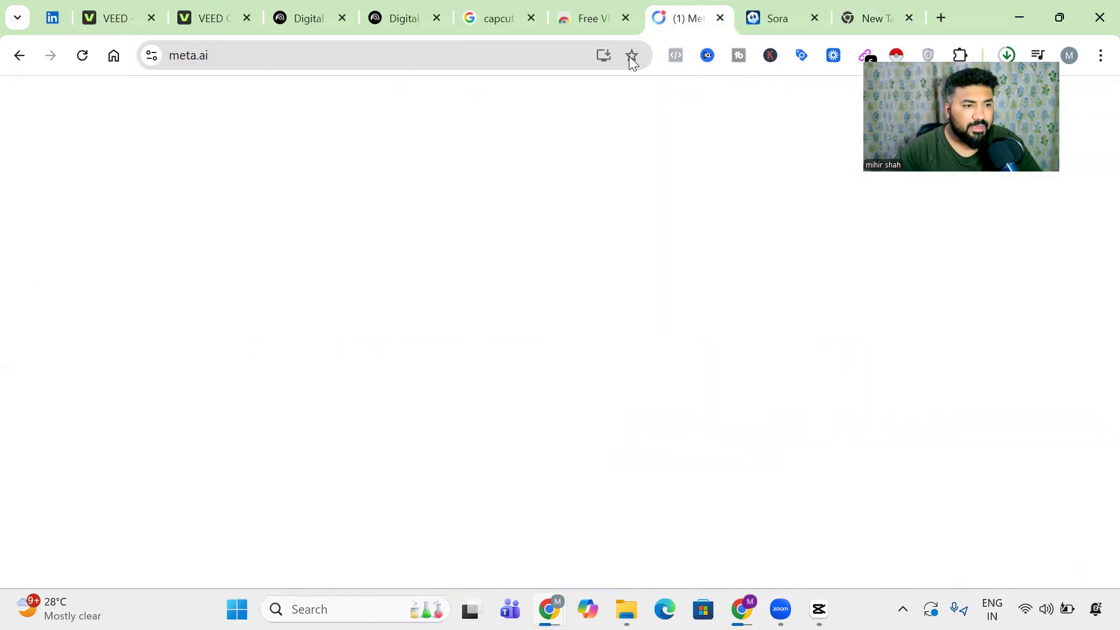
click(779, 13)
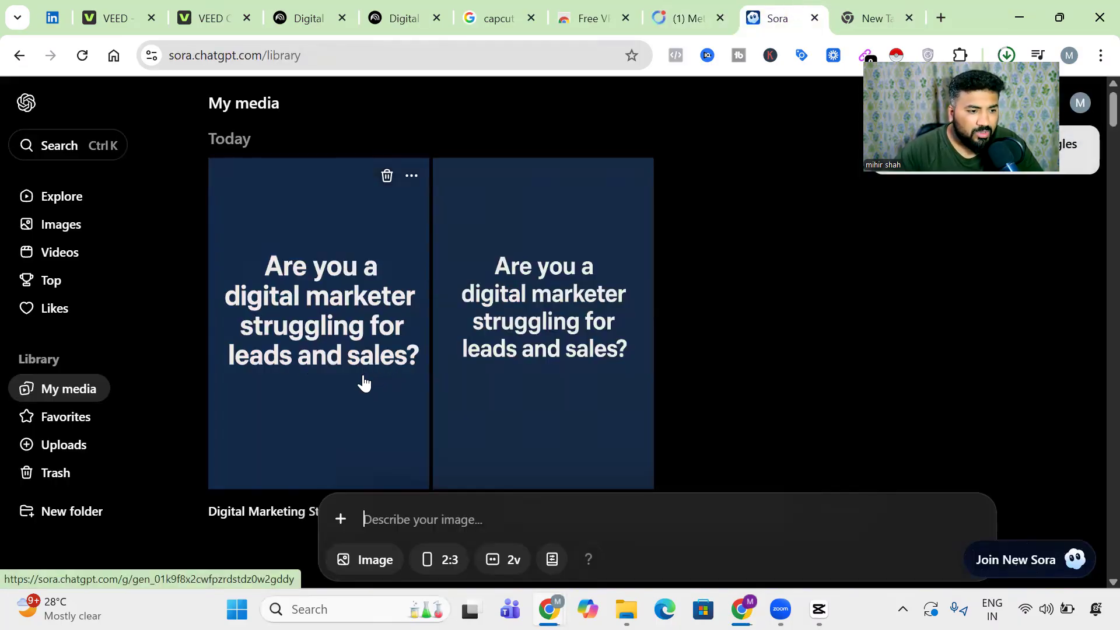
click(334, 294)
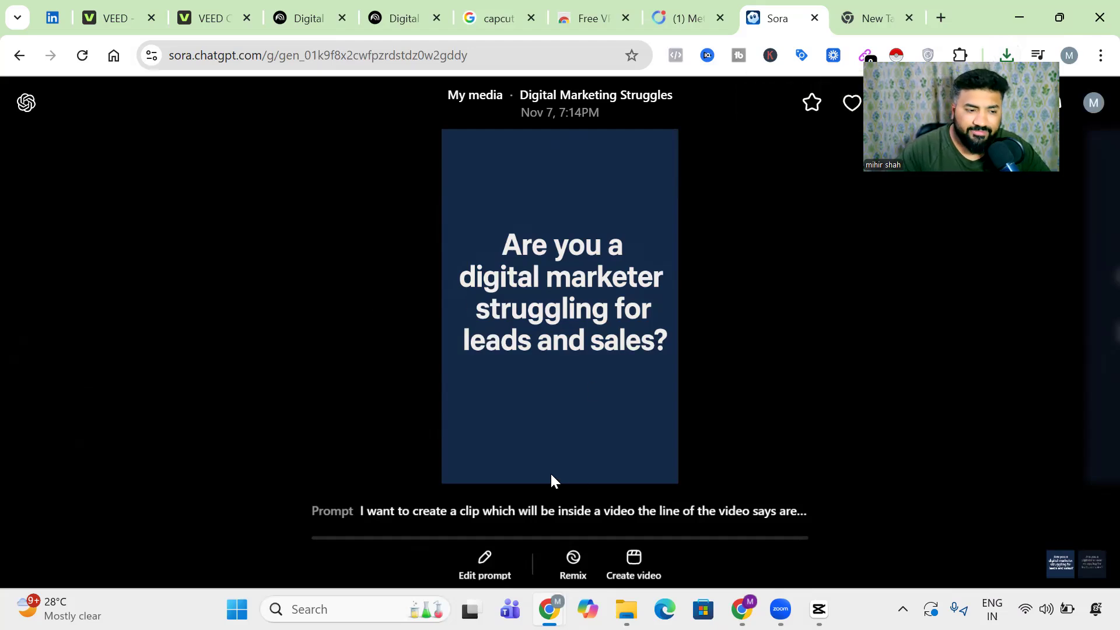
Edit the image's prompt to start with 'generate and image that will go as a clip which will be inside a video' and resubmit it.
click(490, 517)
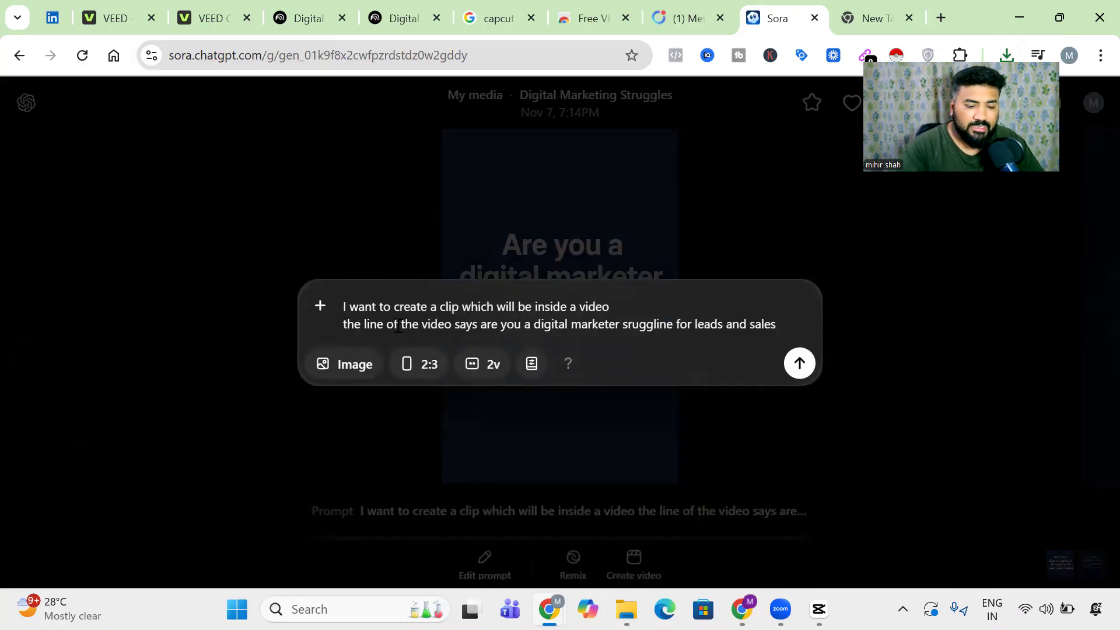
text(generat )
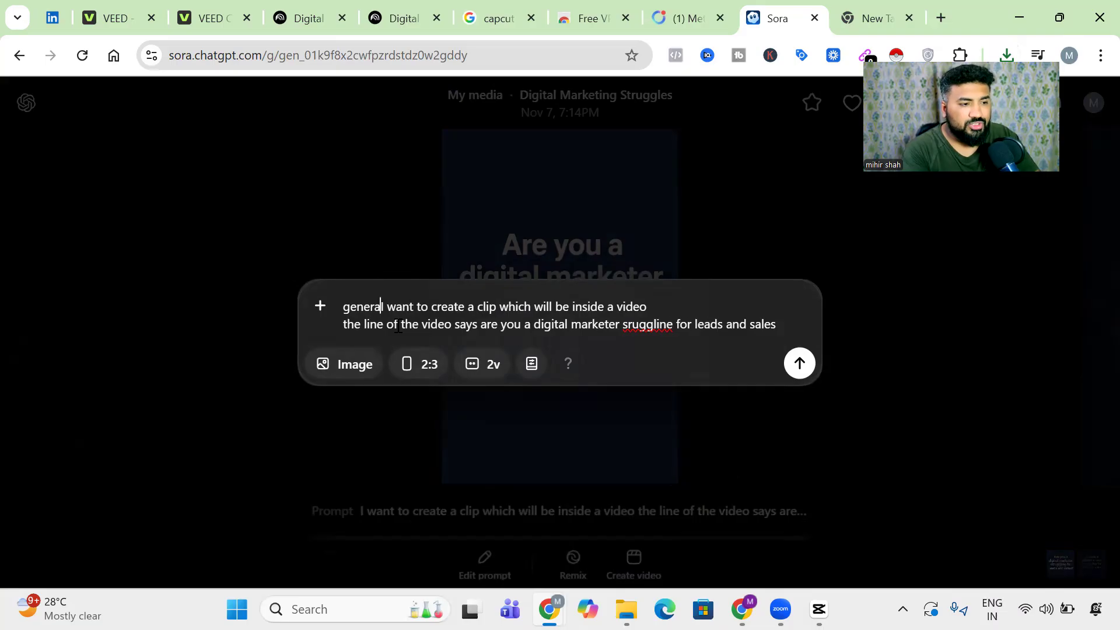
text(e and image)
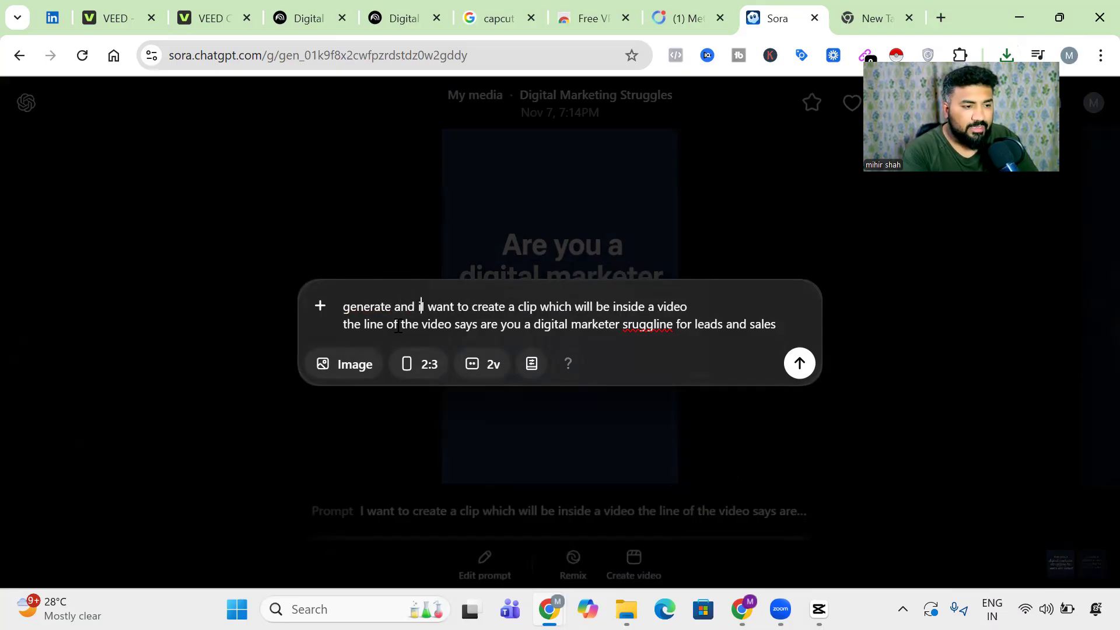
text( that wikll)
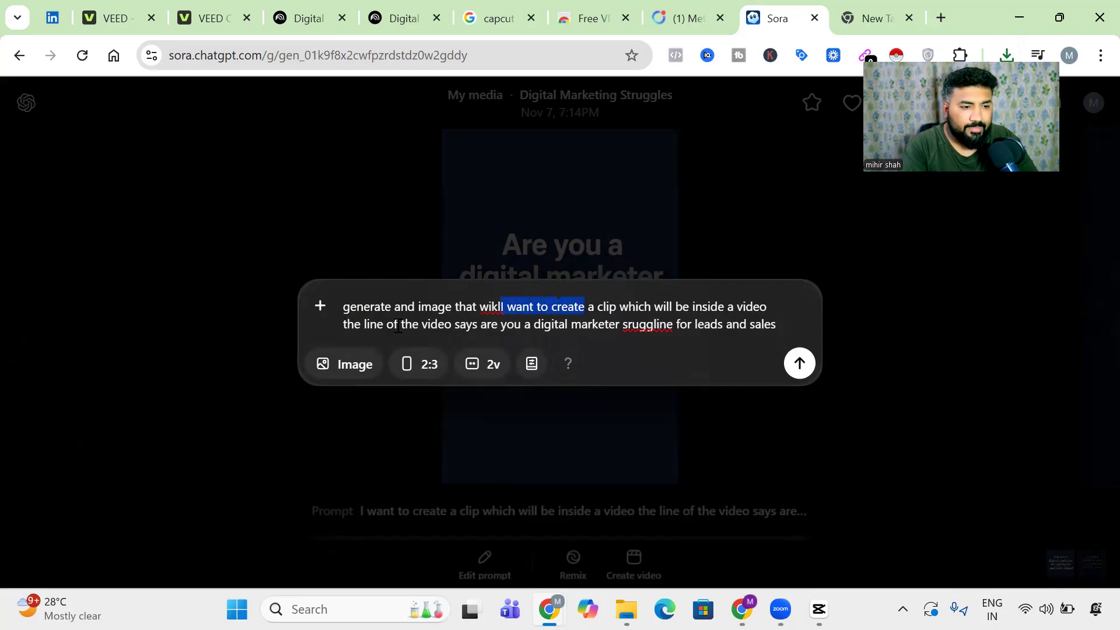
key(BackSpace)
text(l)
key(BackSpace)
key(BackSpace)
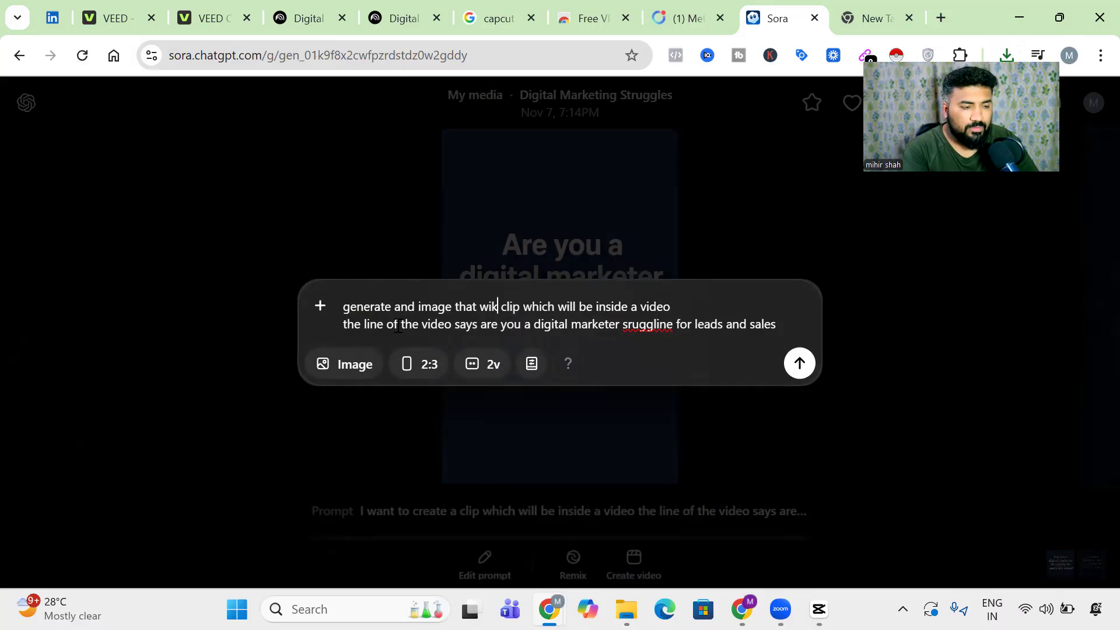
text(ll go as a)
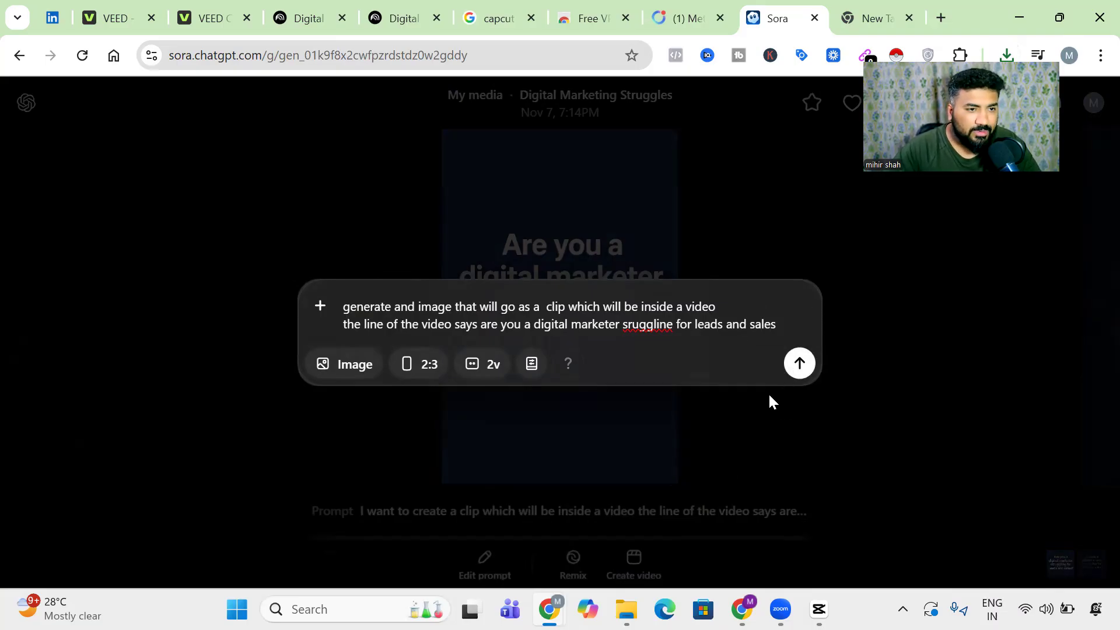
click(799, 363)
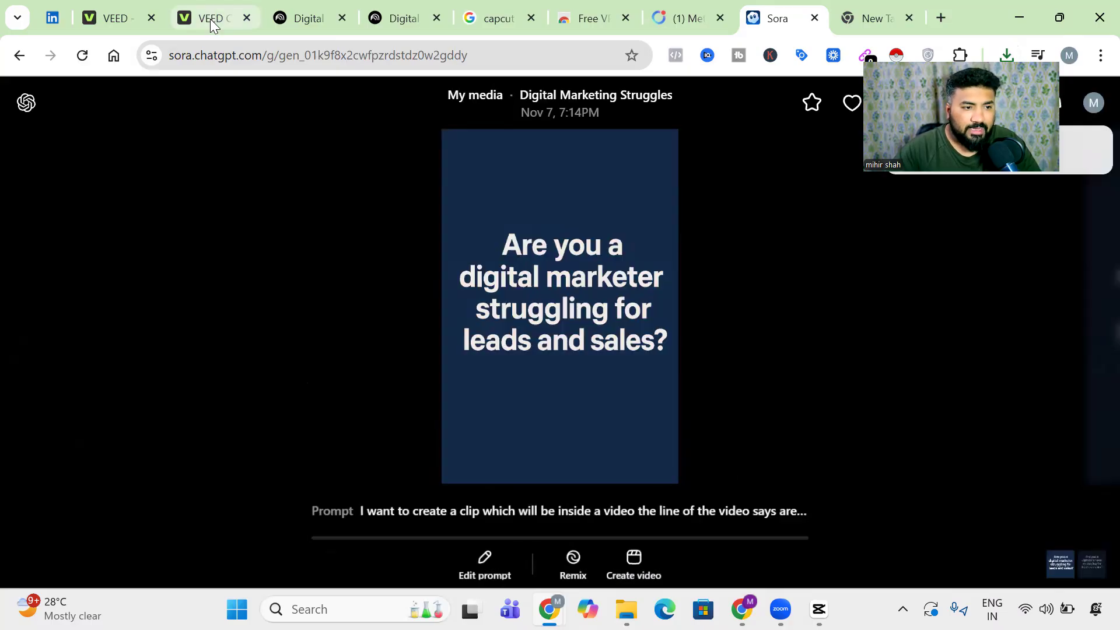
In the VEED project, upload the downloaded clip 7578620-uhd_2160_4096_25fps from the recent files.
click(210, 19)
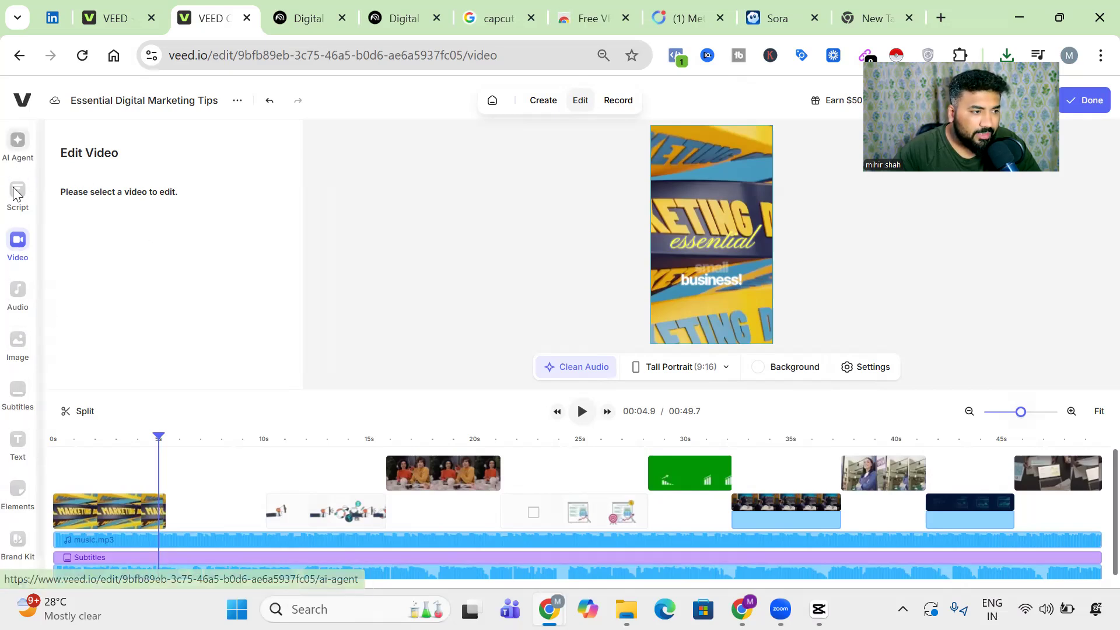
click(18, 244)
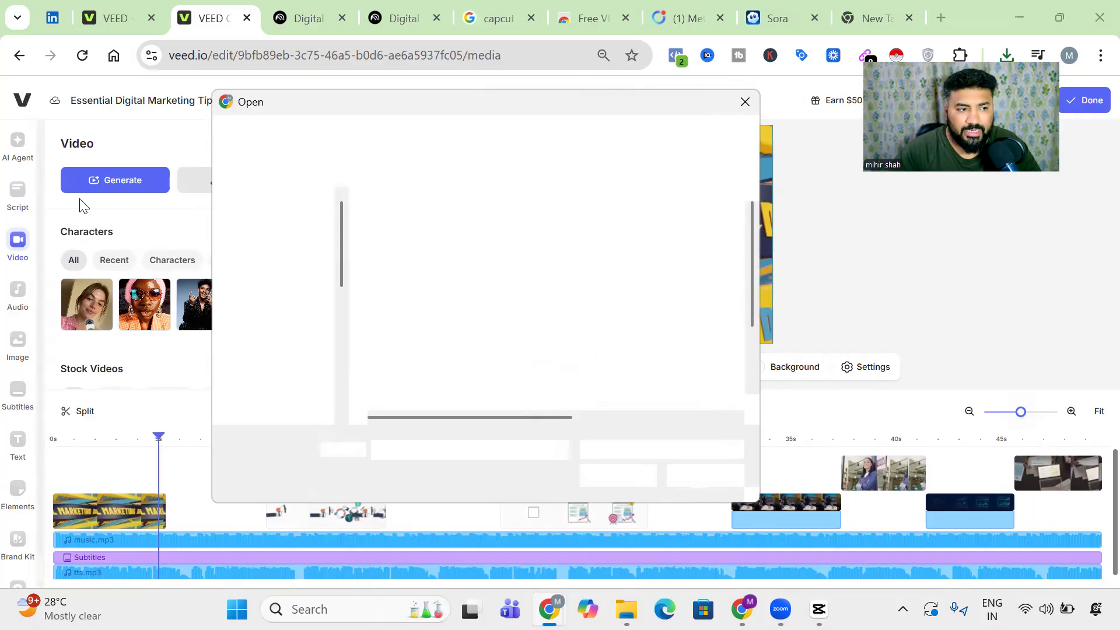
click(268, 297)
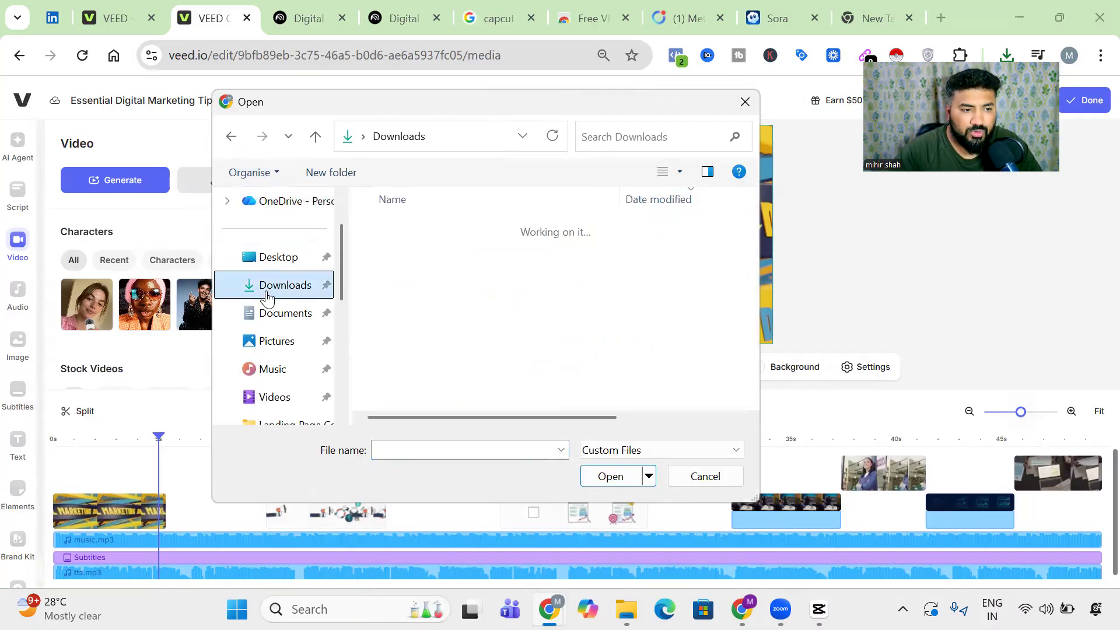
click(409, 250)
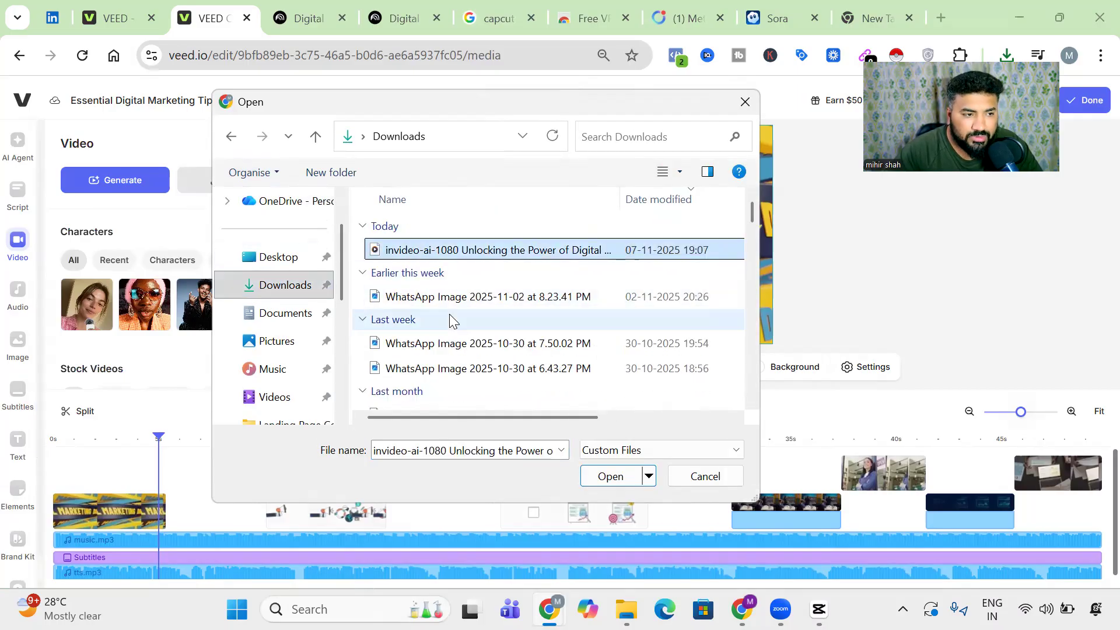
scroll(245, 233, up, 2)
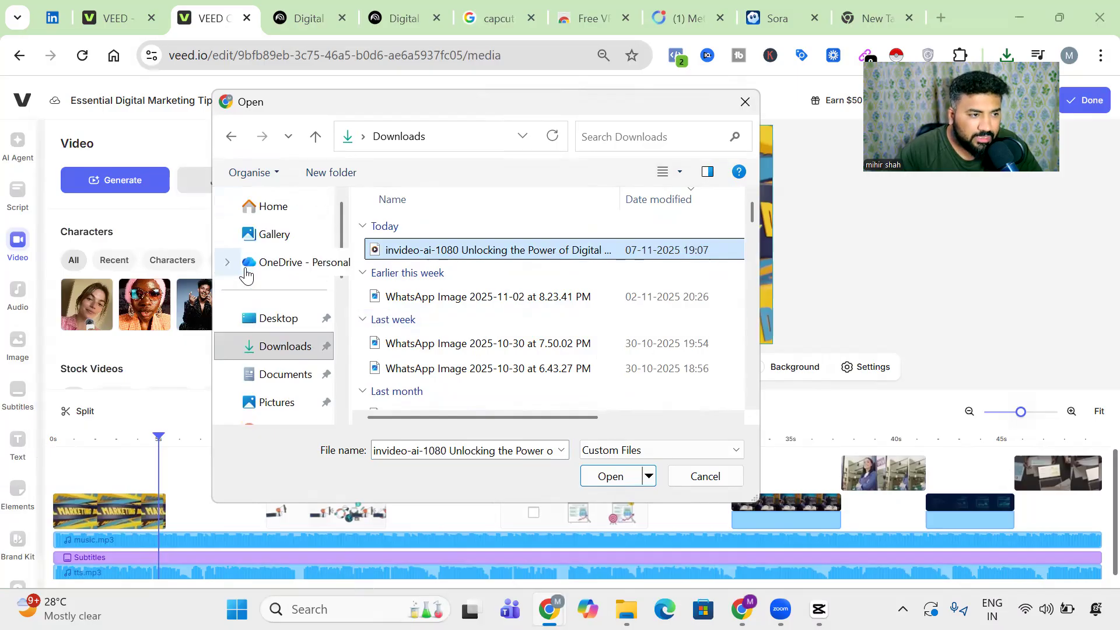
click(274, 208)
scroll(511, 319, down, 3)
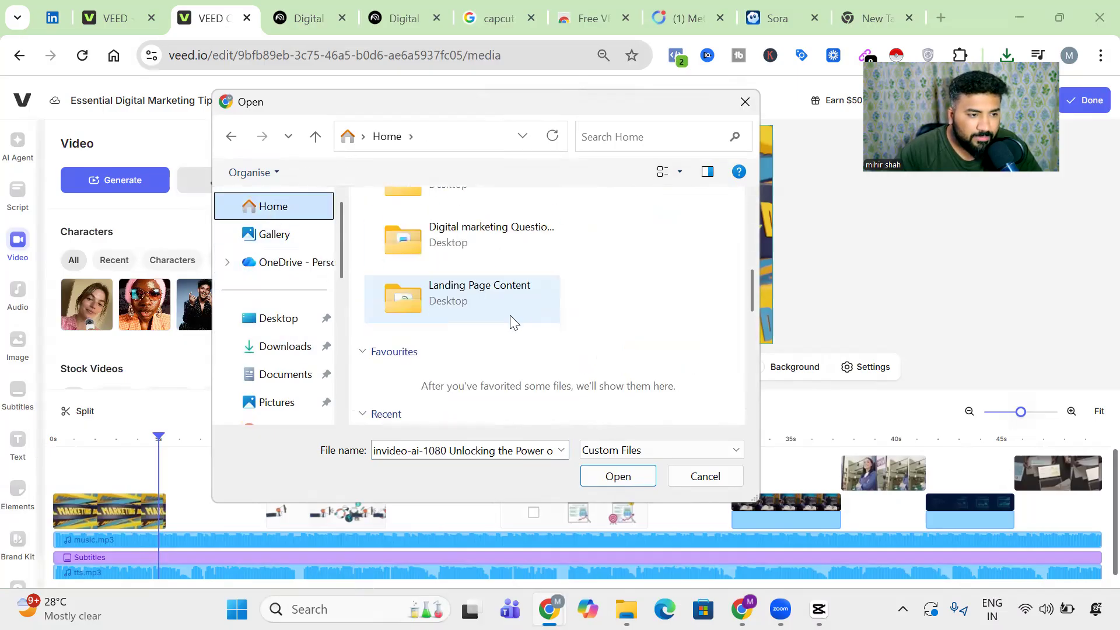
scroll(511, 320, down, 4)
scroll(511, 320, up, 3)
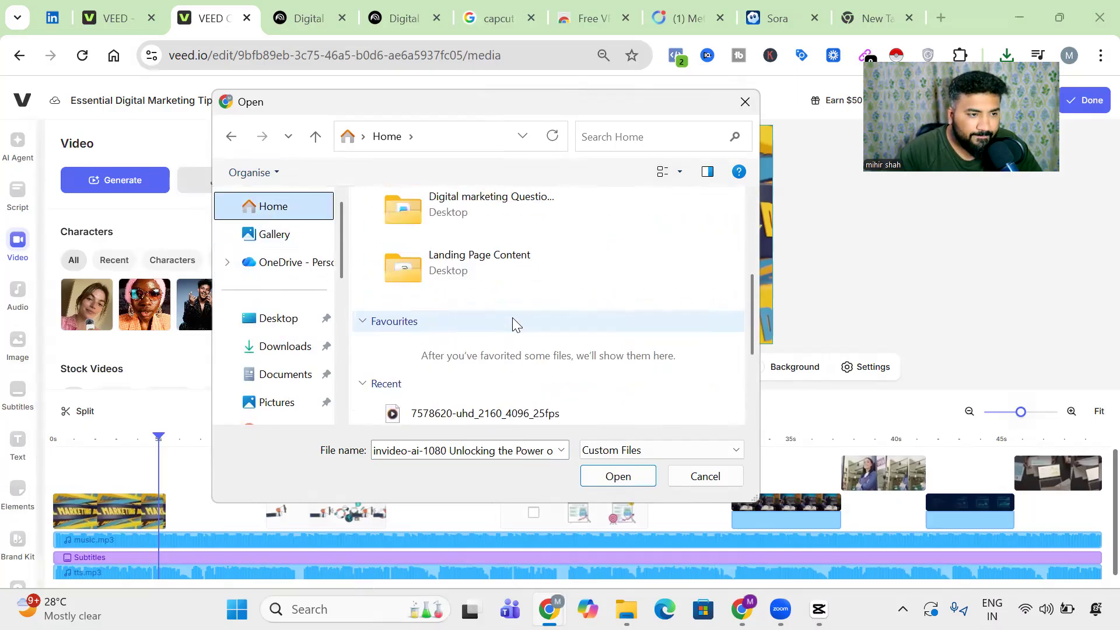
click(518, 415)
click(593, 477)
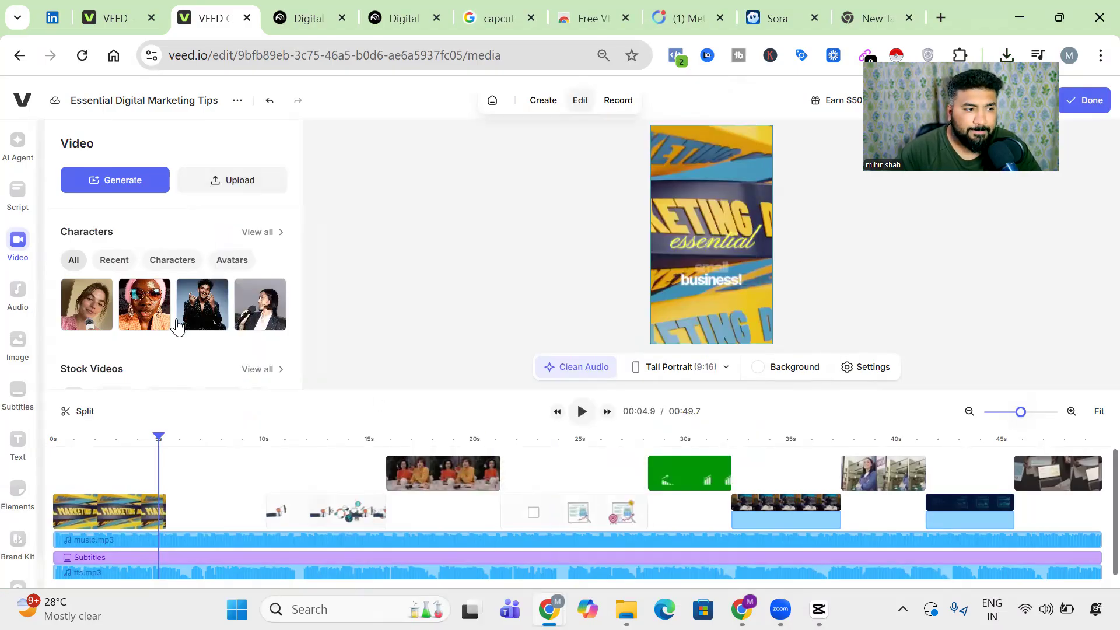
Add the uploaded stock clip from Your Videos onto the timeline at the playhead.
scroll(181, 305, down, 3)
mouse_move(181, 310)
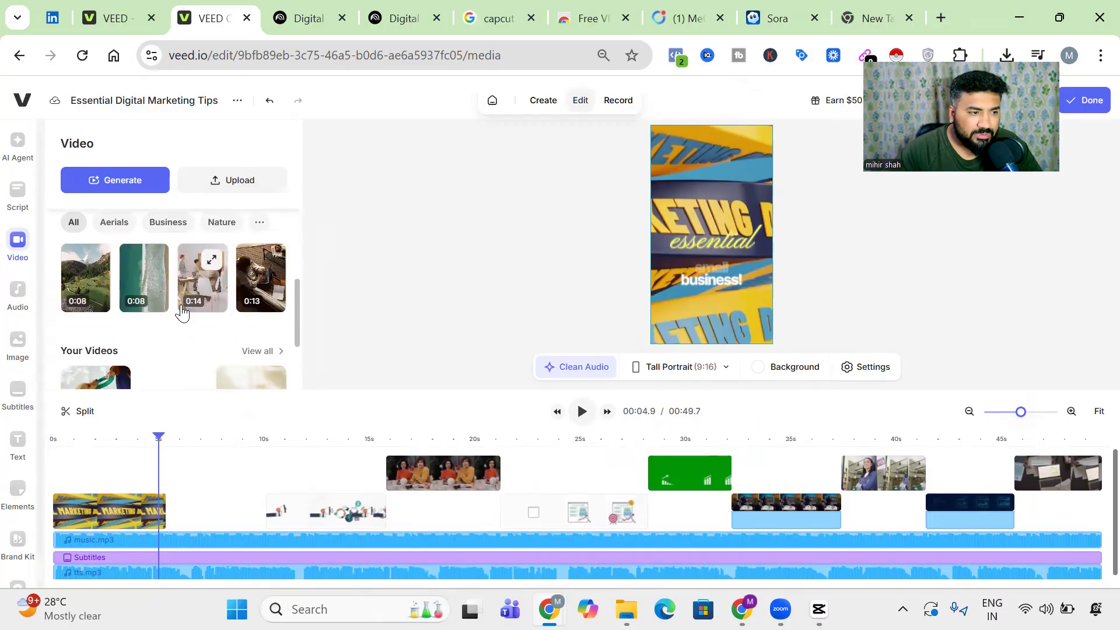
scroll(181, 312, down, 2)
scroll(185, 303, up, 5)
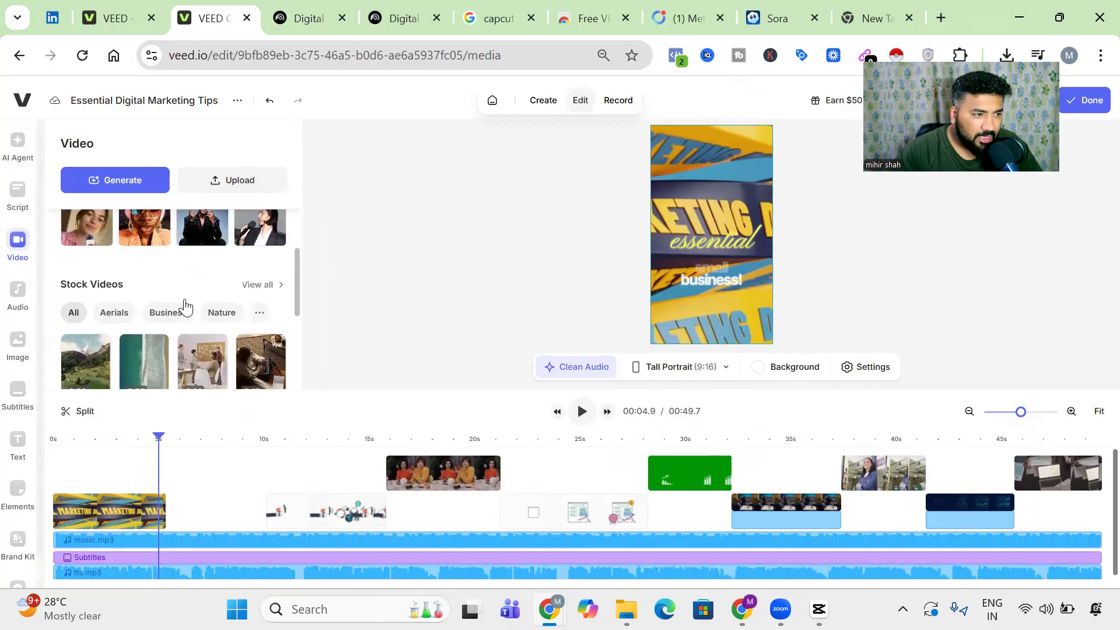
scroll(186, 295, down, 4)
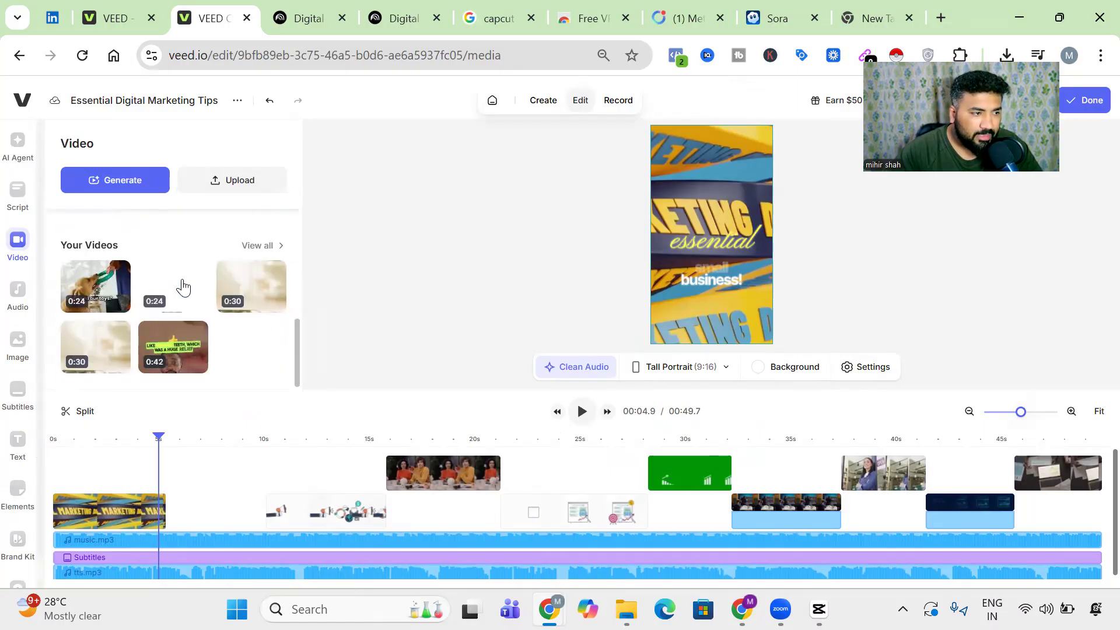
click(183, 286)
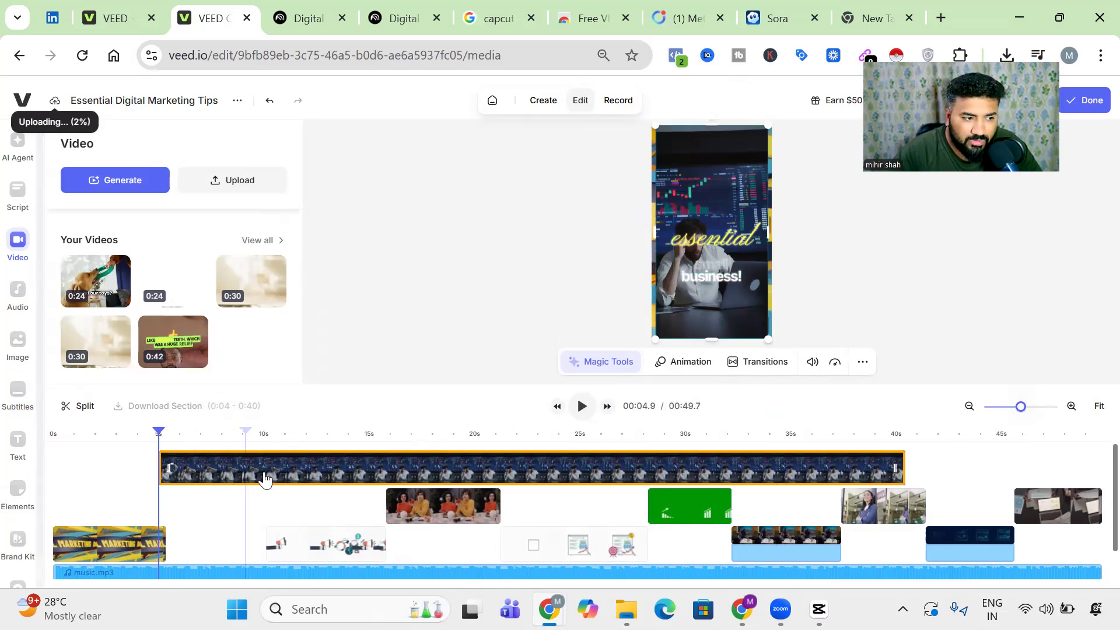
Move the stock clip to the start of the timeline and trim it to about 5 seconds.
drag(266, 478, 168, 477)
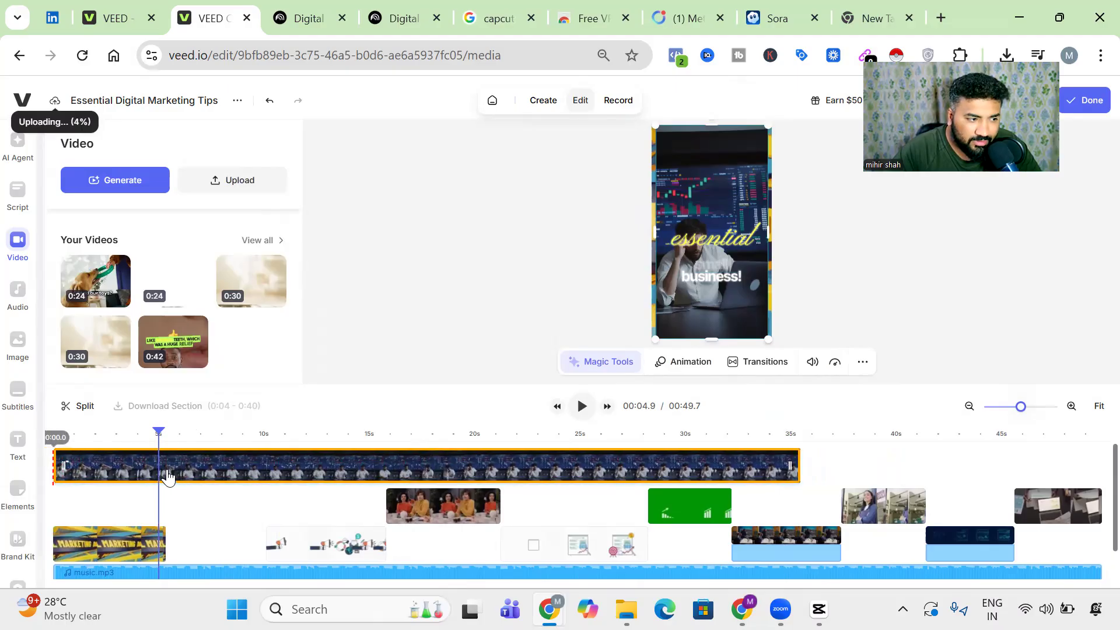
drag(784, 469, 159, 474)
Delete the original opening marketing clip on the lower track.
click(97, 552)
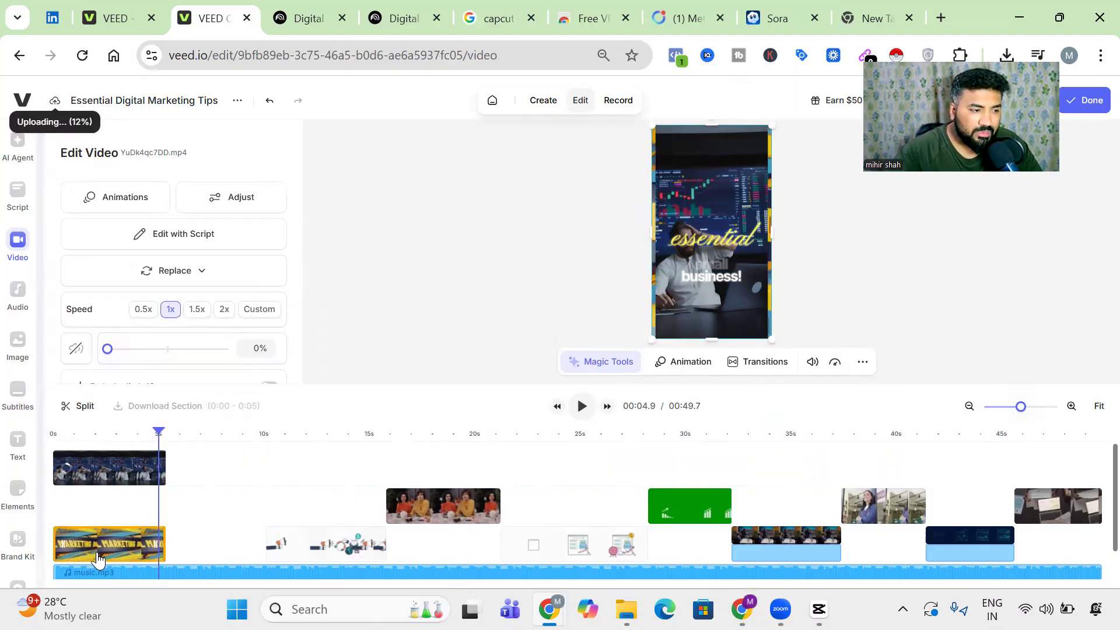
key(Delete)
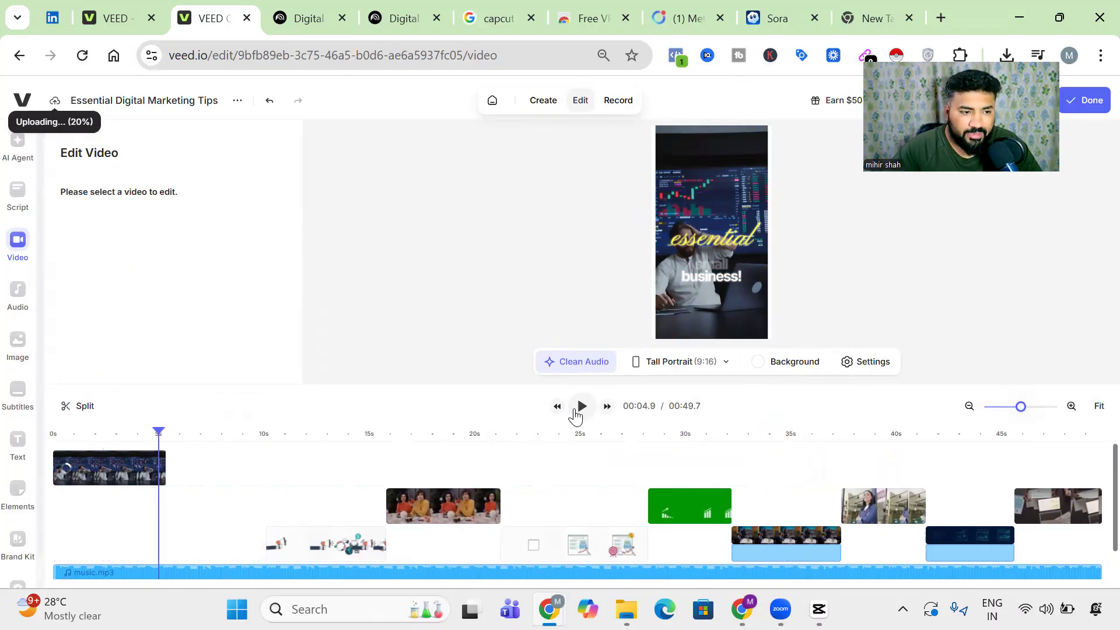
Play the video from the start to review the new opening.
drag(92, 433, 47, 437)
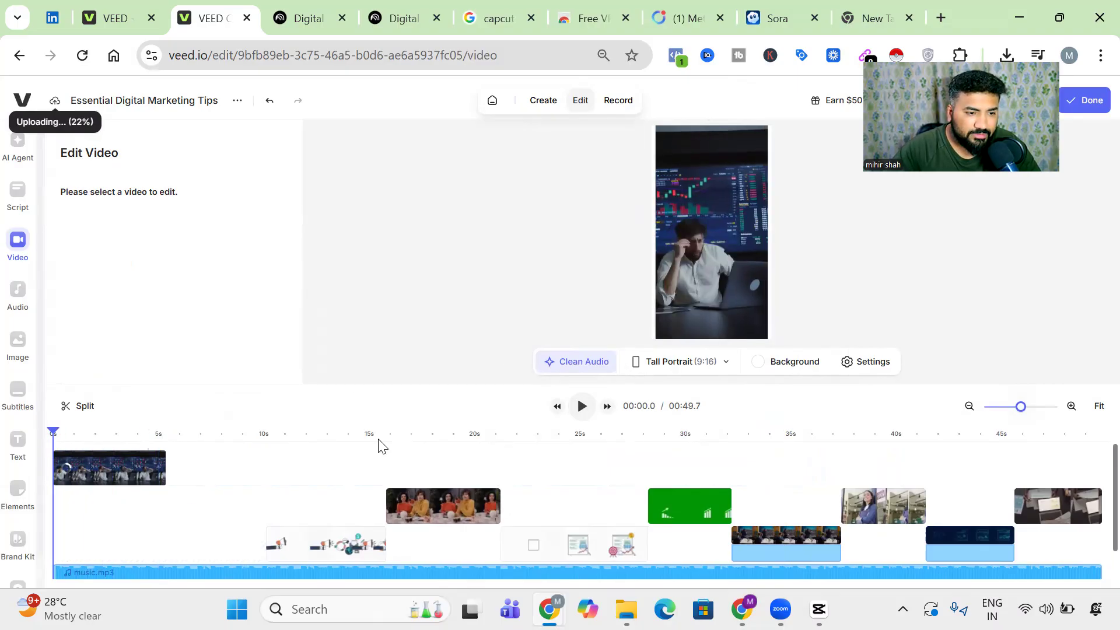
click(583, 408)
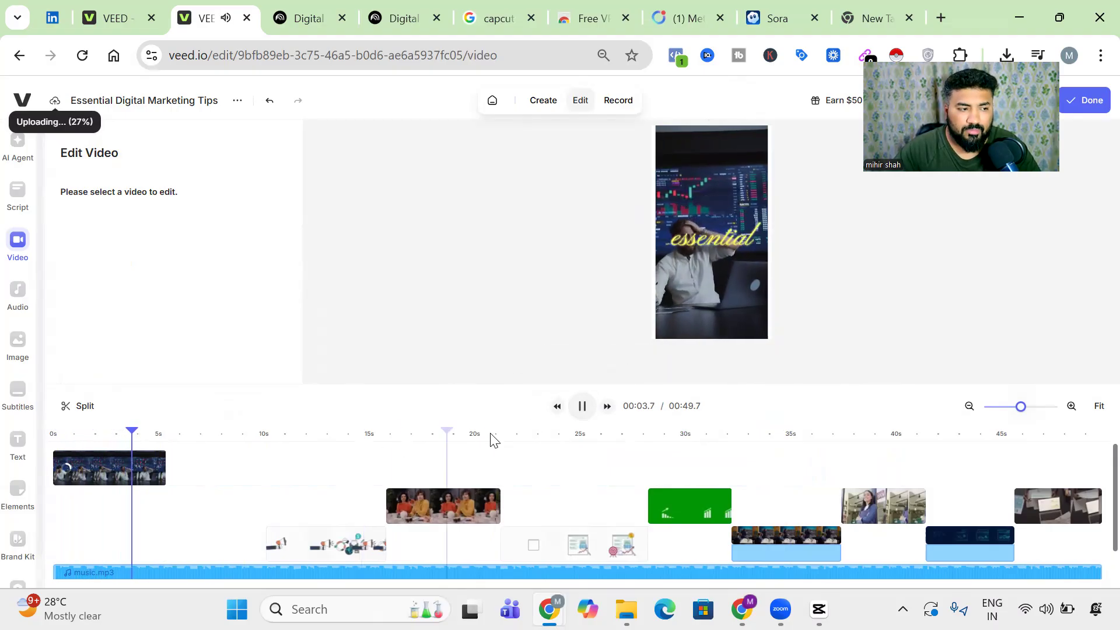
click(584, 408)
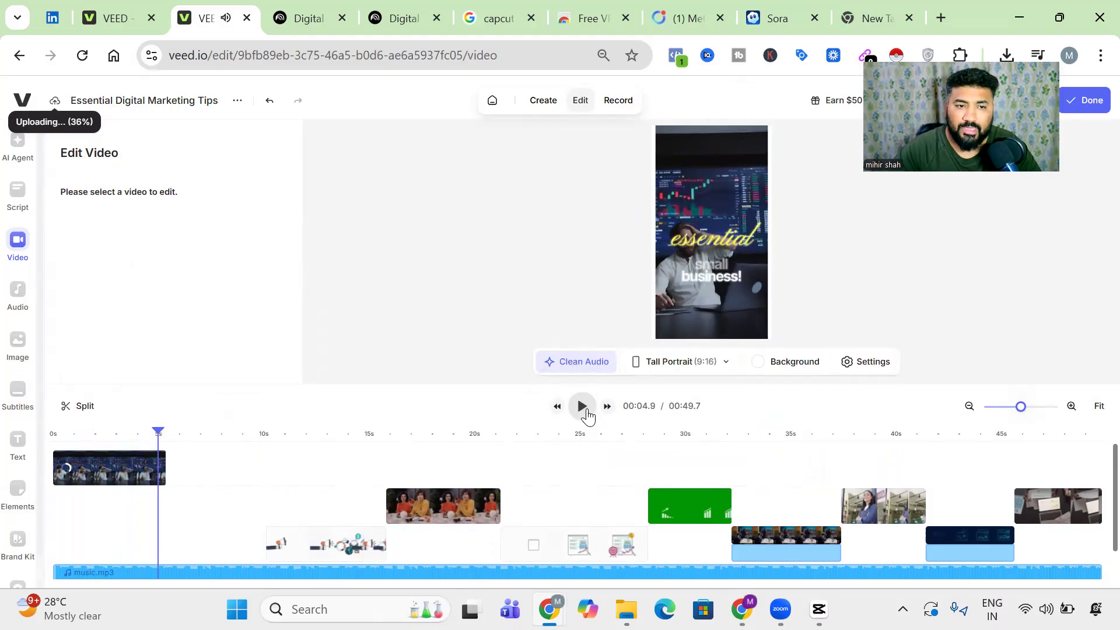
click(583, 407)
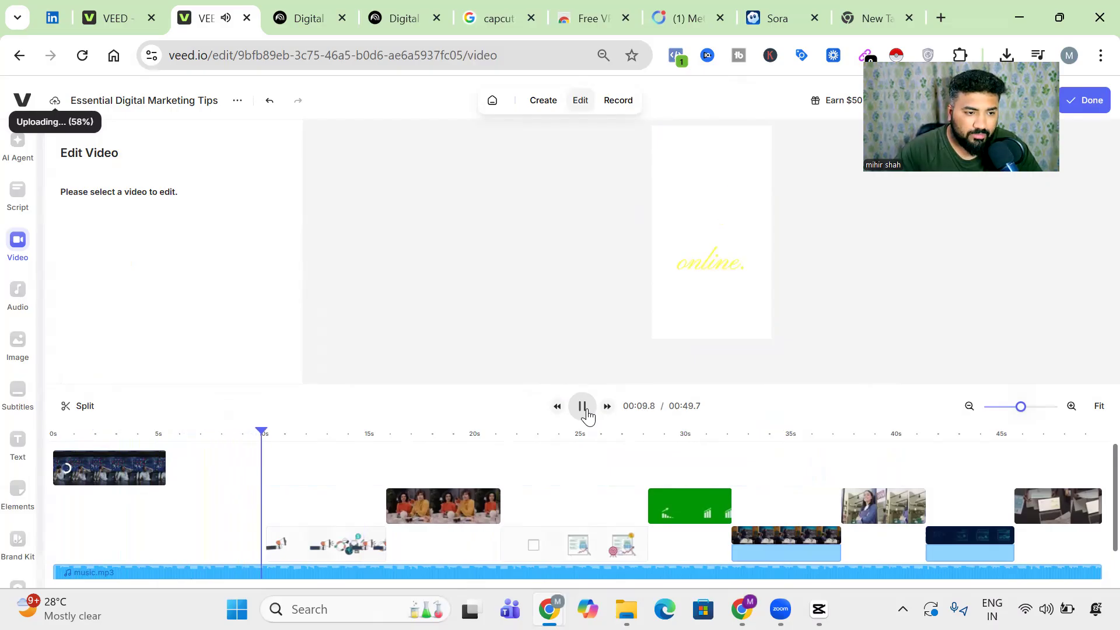
click(585, 410)
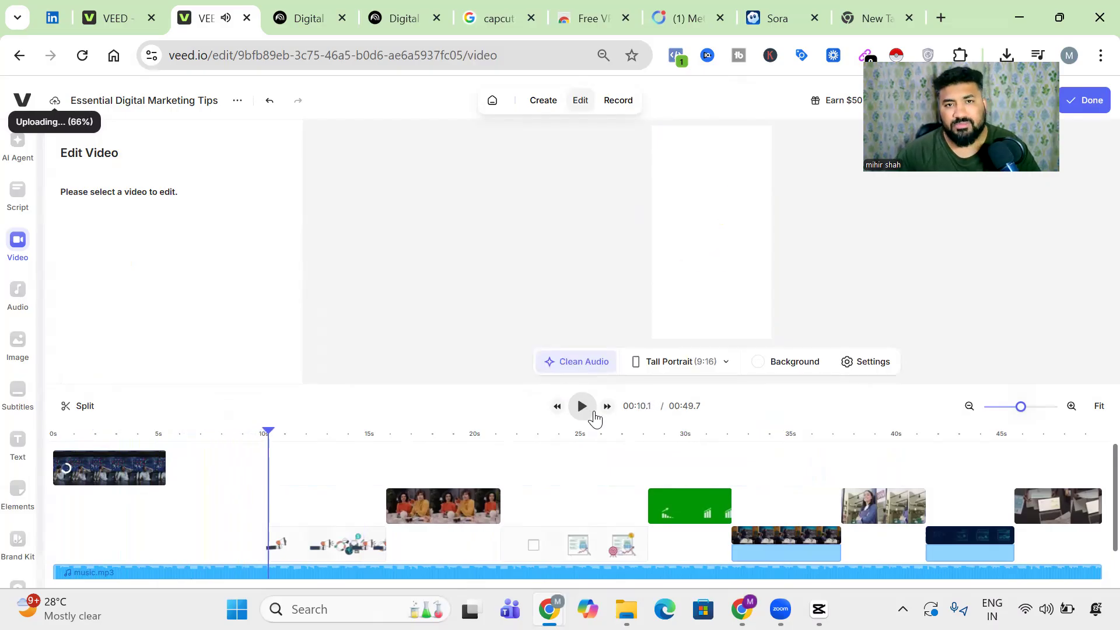
Move the stock clip to begin at about the 10-second mark and play that section back.
click(117, 477)
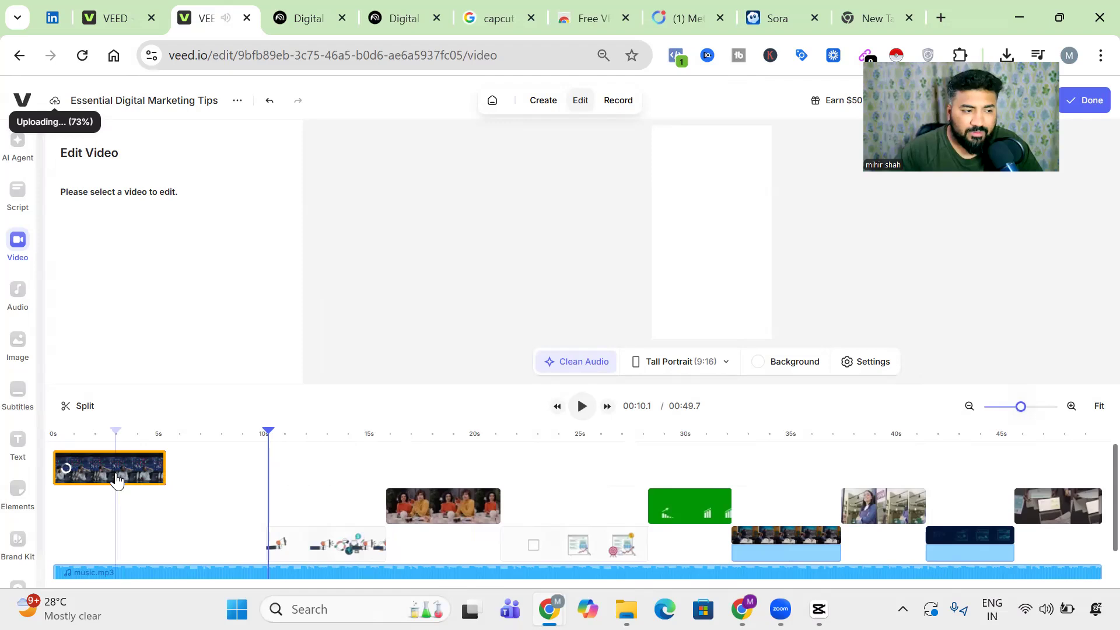
drag(119, 479, 330, 477)
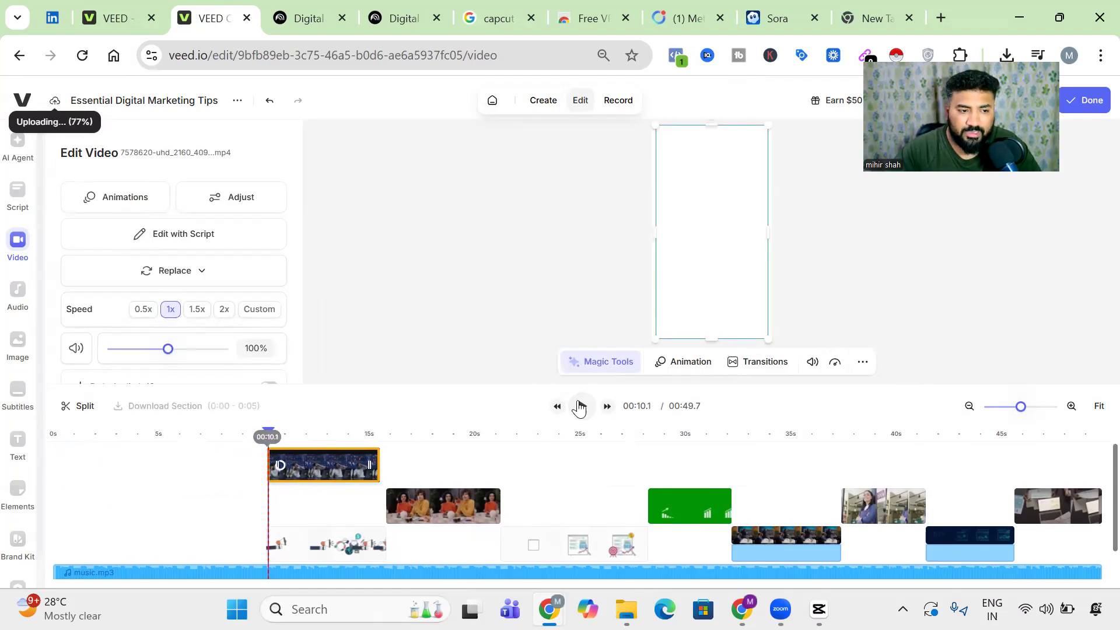
click(580, 407)
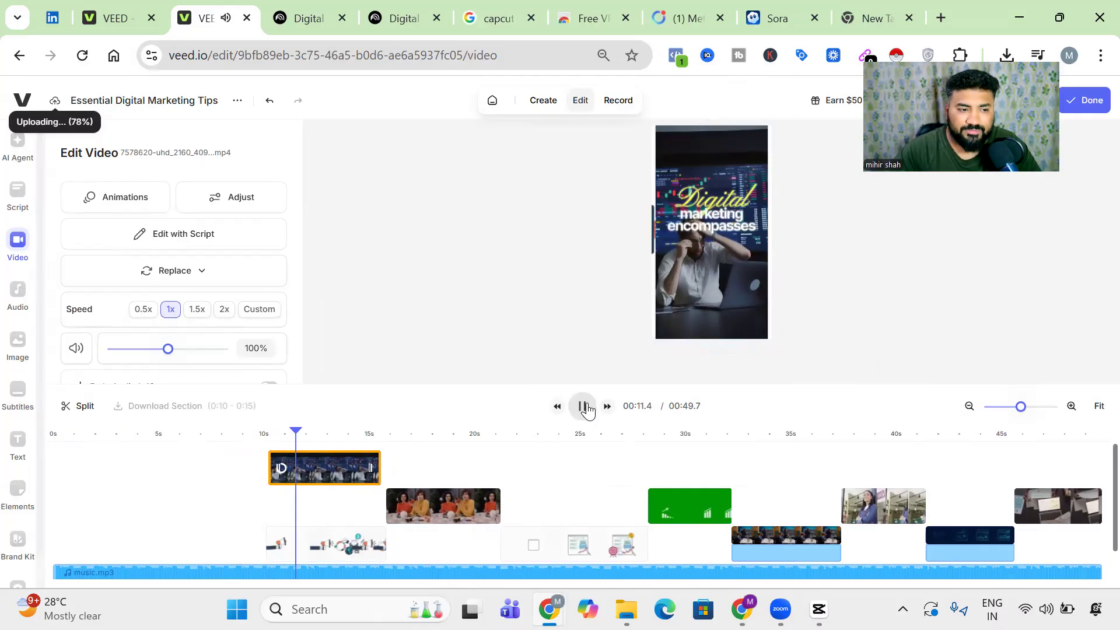
click(584, 407)
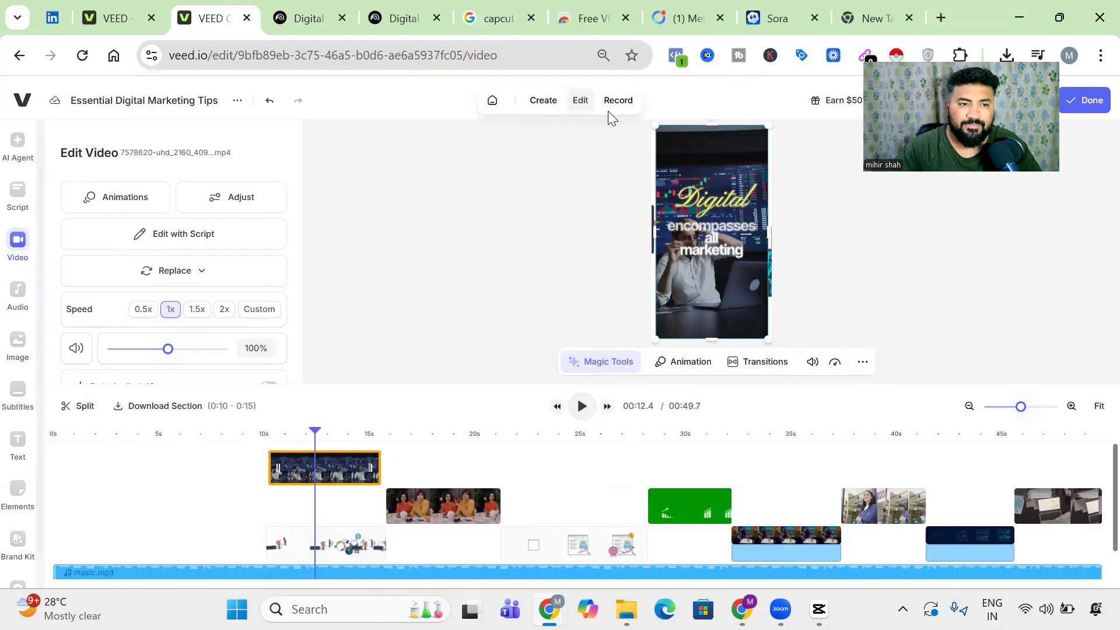
Switch to the Sora tab and browse the My media library.
click(777, 18)
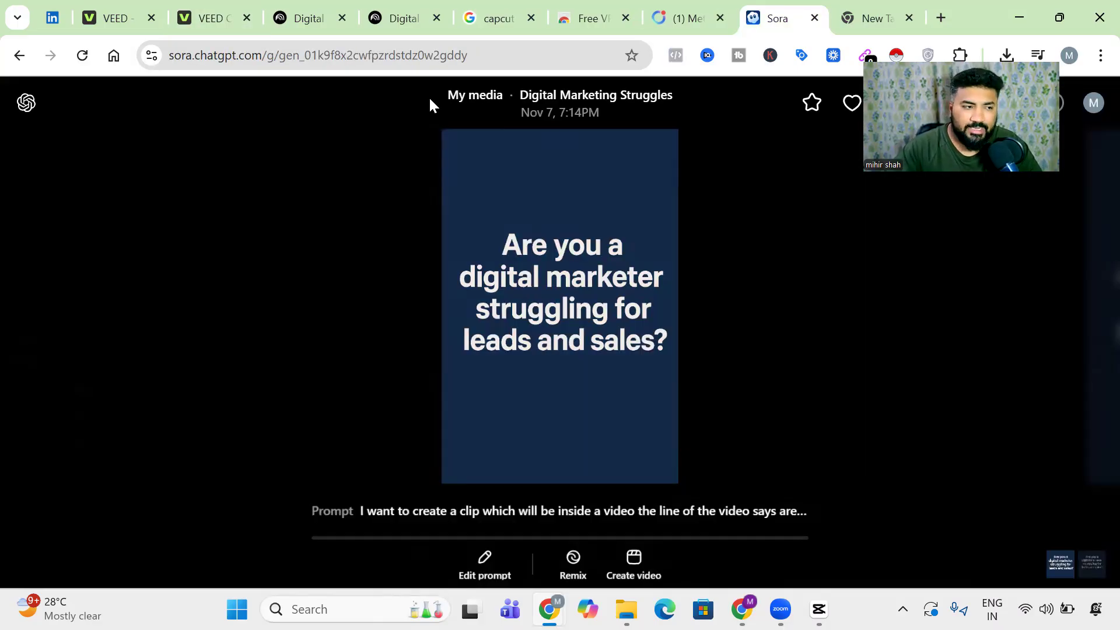
click(26, 103)
scroll(320, 309, down, 4)
scroll(320, 310, up, 4)
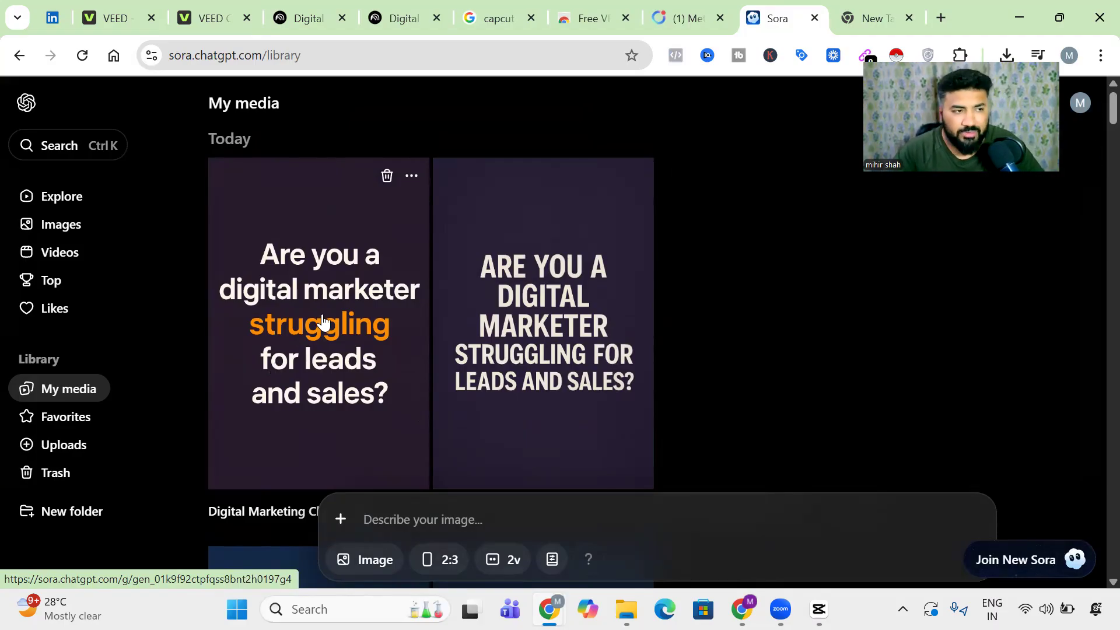
Switch to CapCut and import the invideo-ai-1080 Unlocking the Power of Digital Marketing video from Downloads.
click(820, 607)
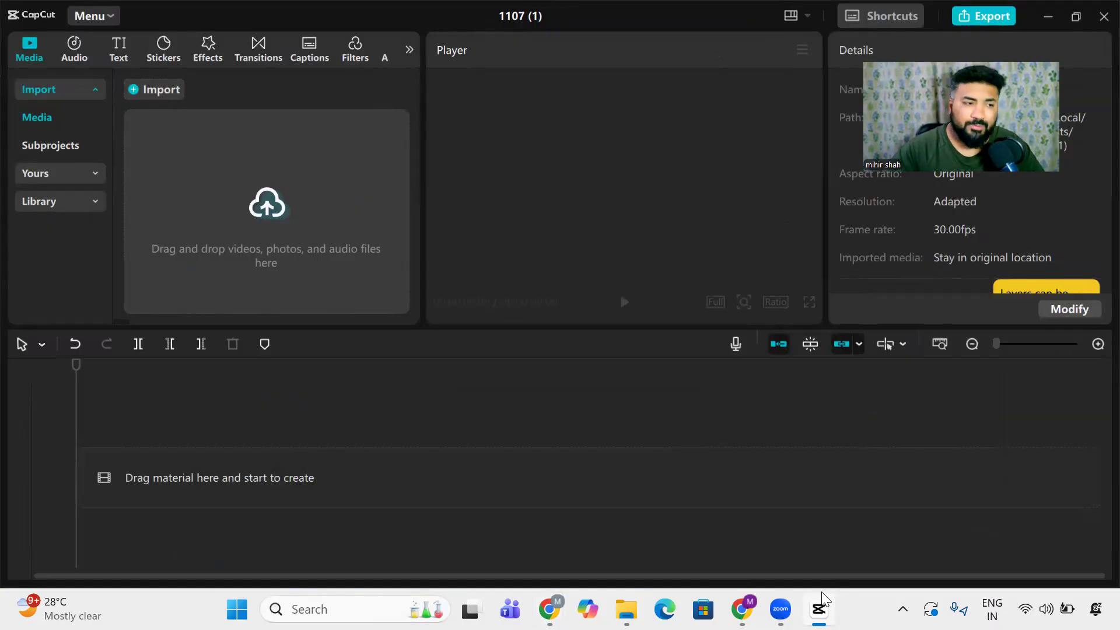
click(276, 226)
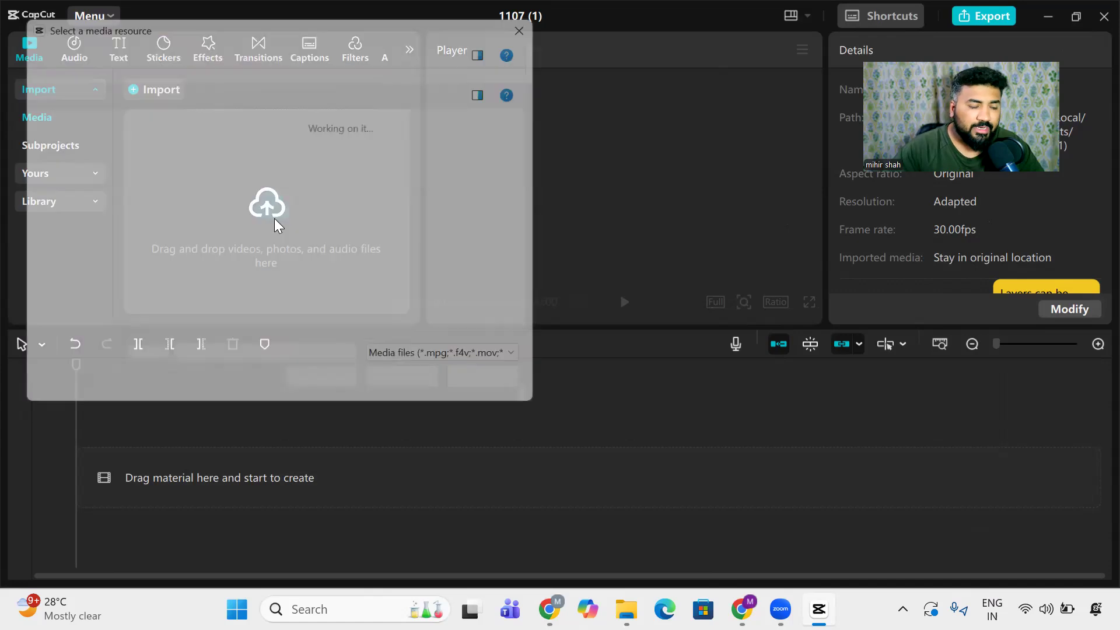
scroll(274, 226, down, 6)
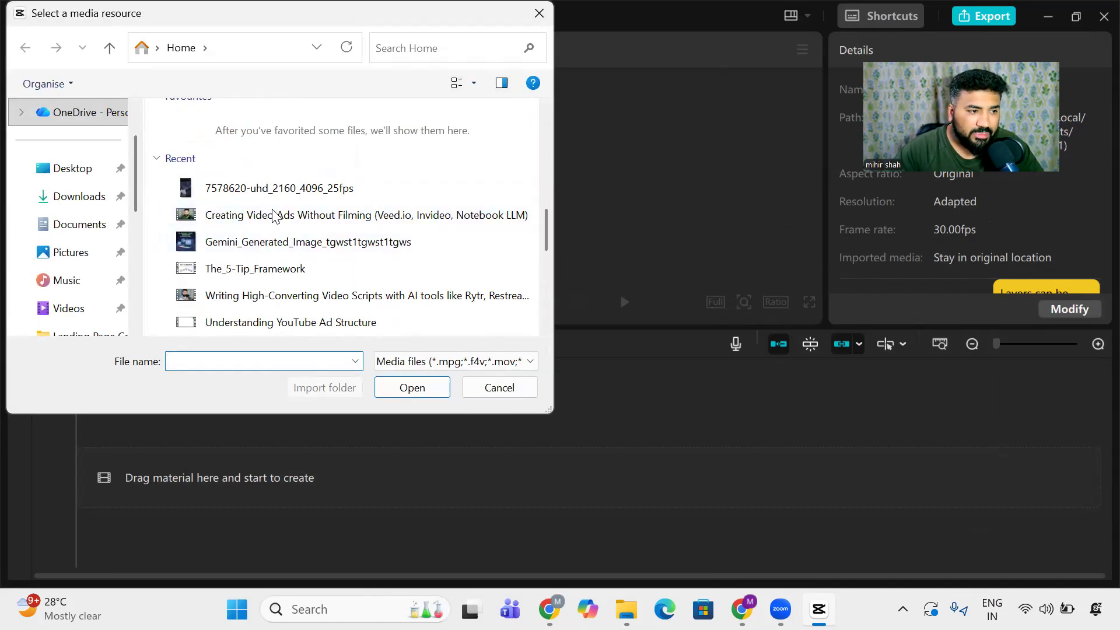
click(80, 201)
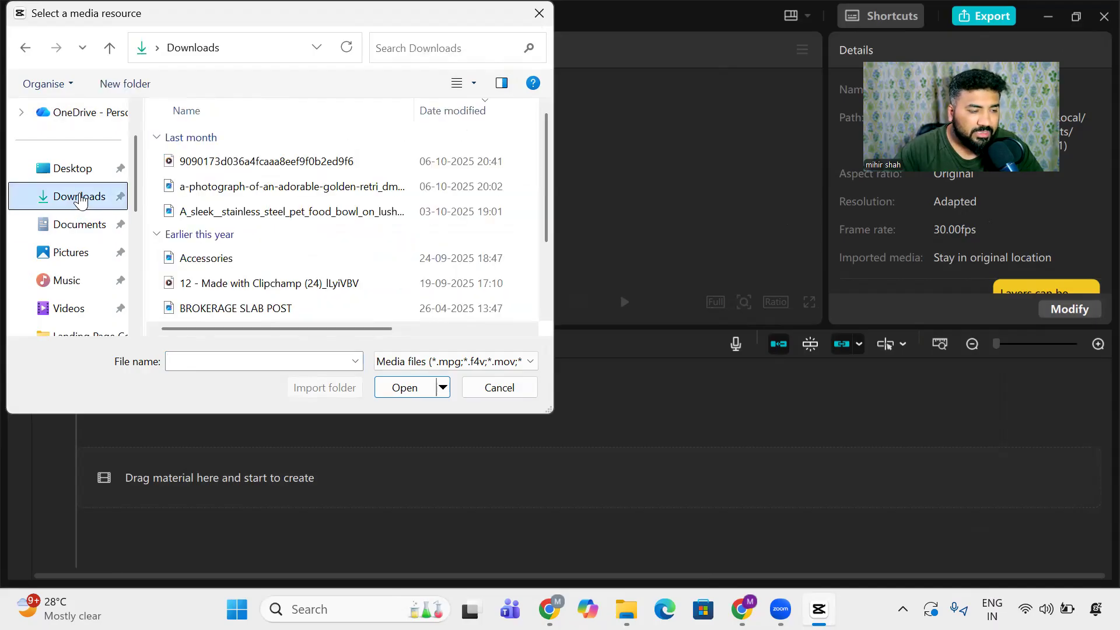
click(292, 161)
click(405, 387)
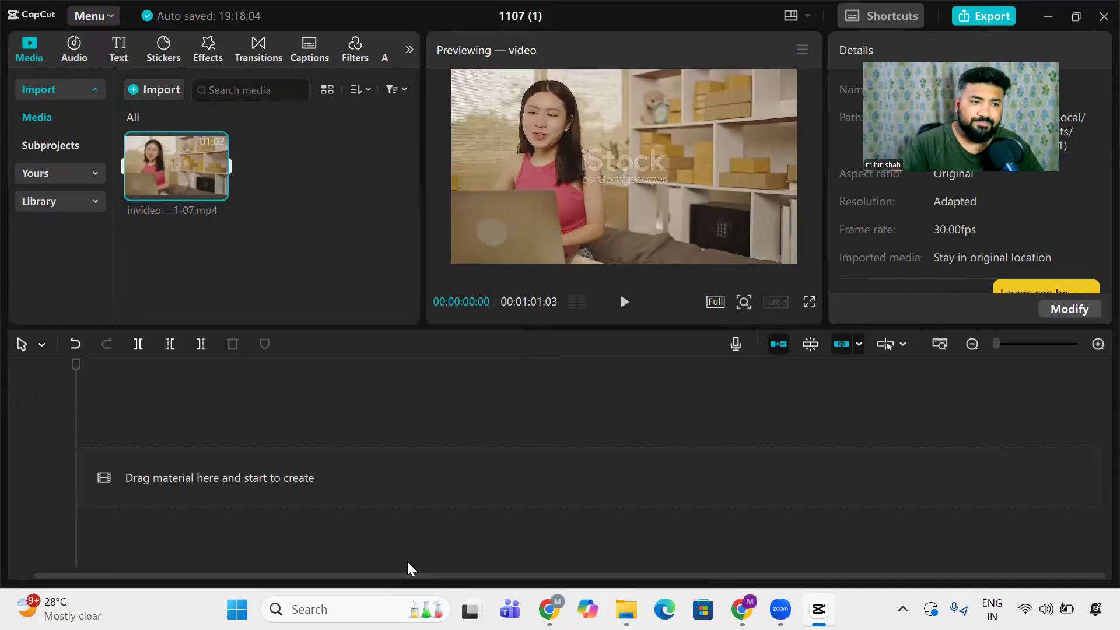
Preview the imported invideo clip, add it to the timeline, and play it back.
click(629, 309)
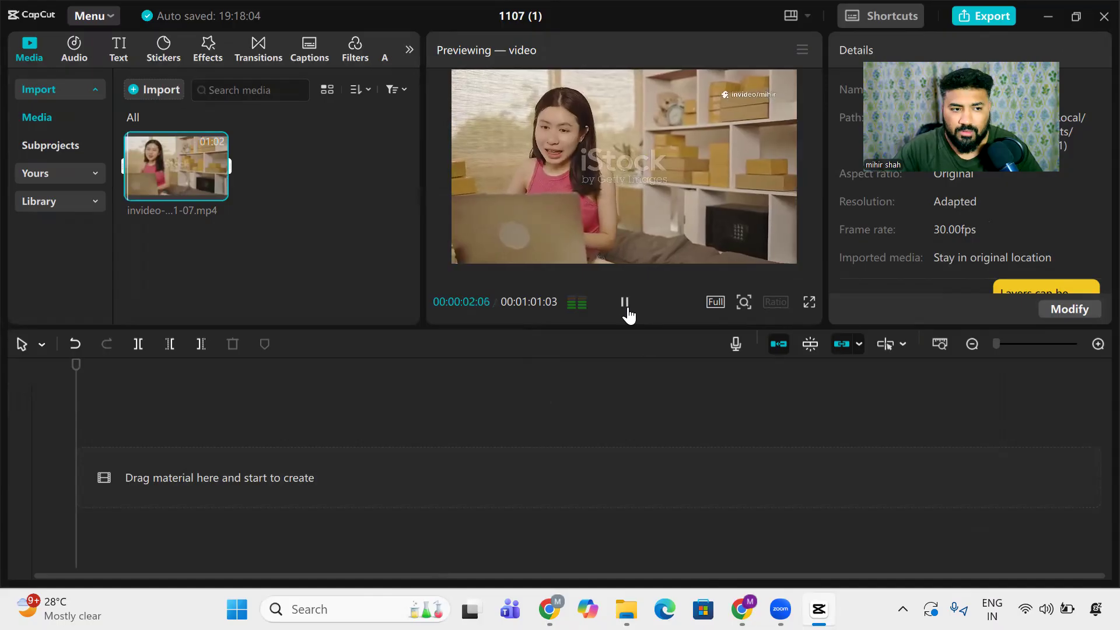
click(627, 311)
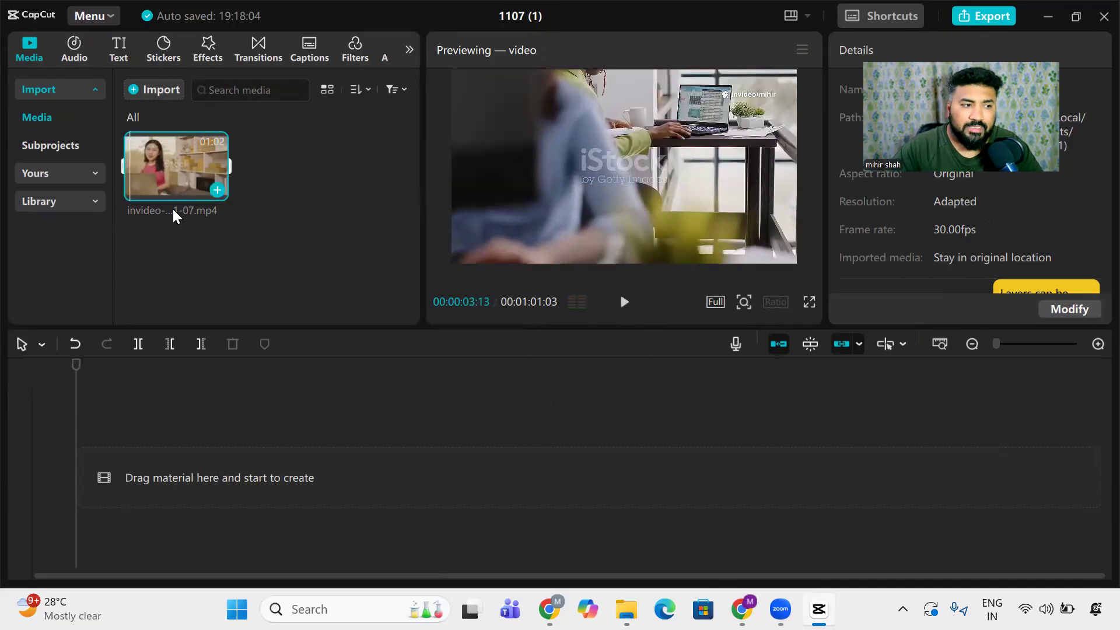
drag(173, 216, 103, 395)
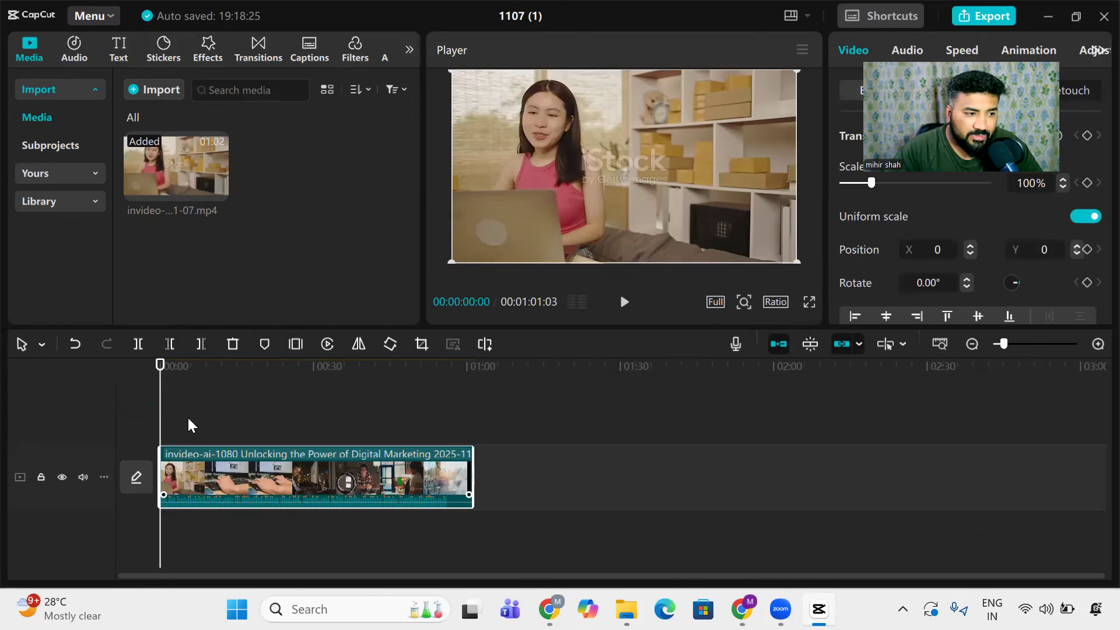
click(624, 304)
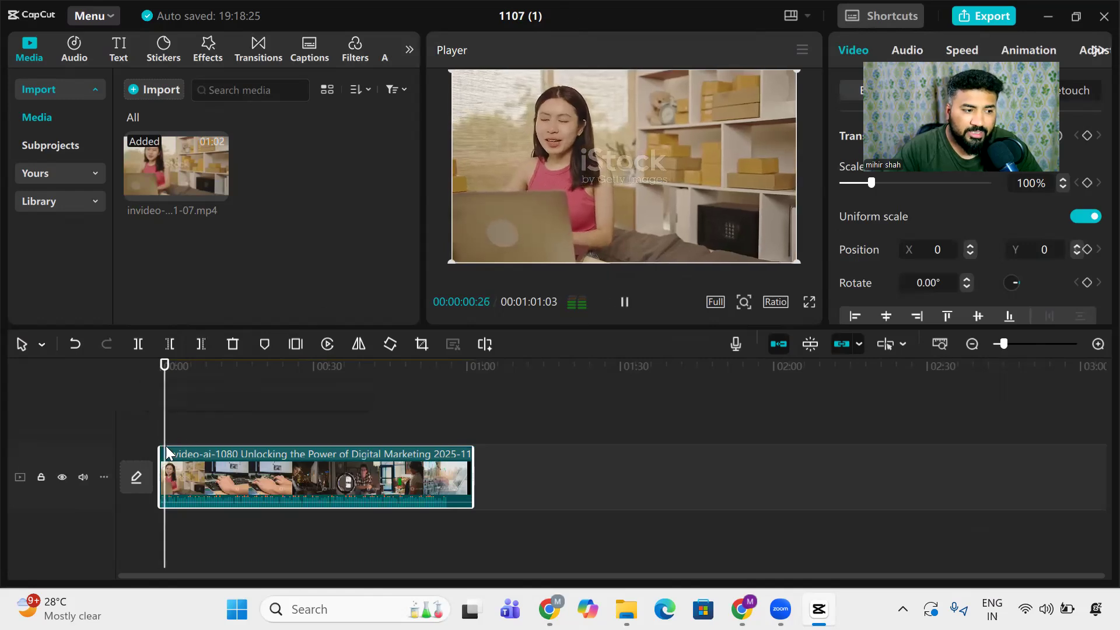
click(625, 304)
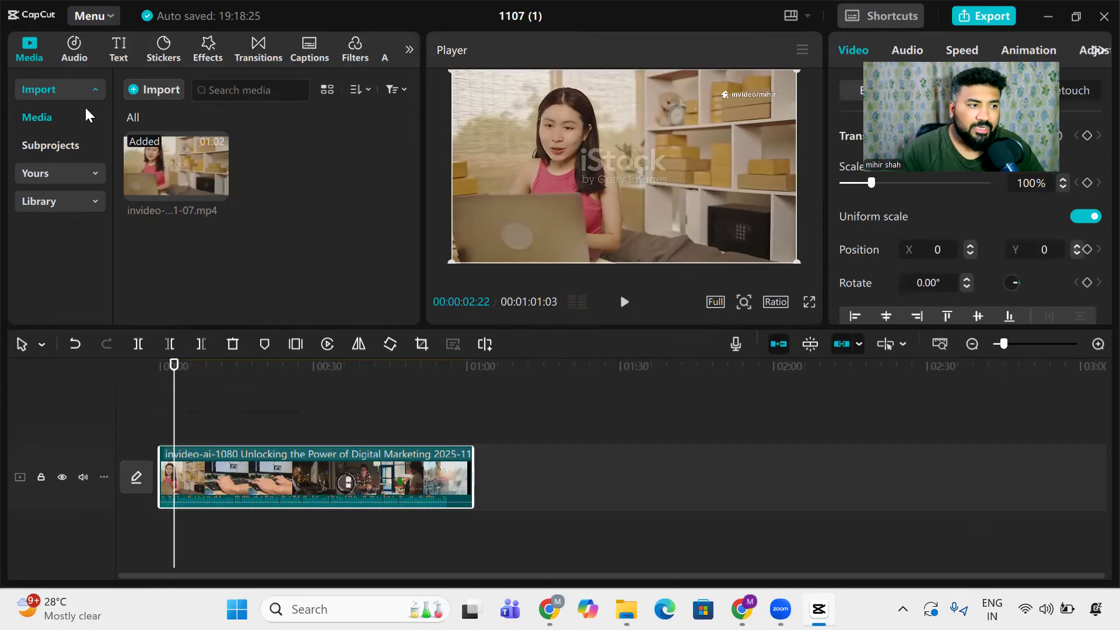
click(60, 201)
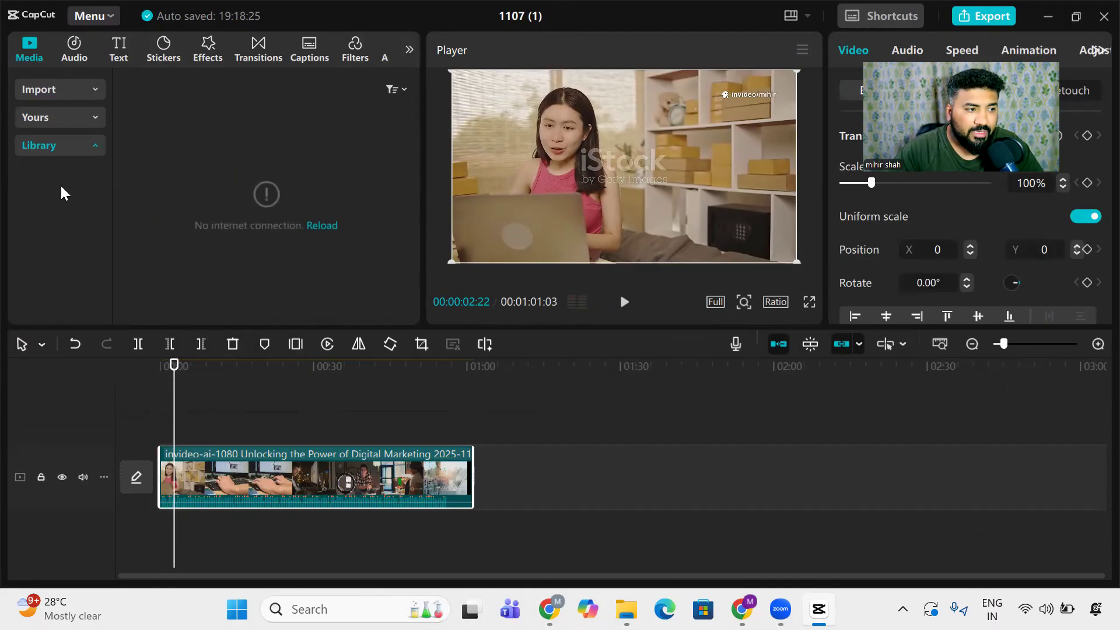
click(52, 92)
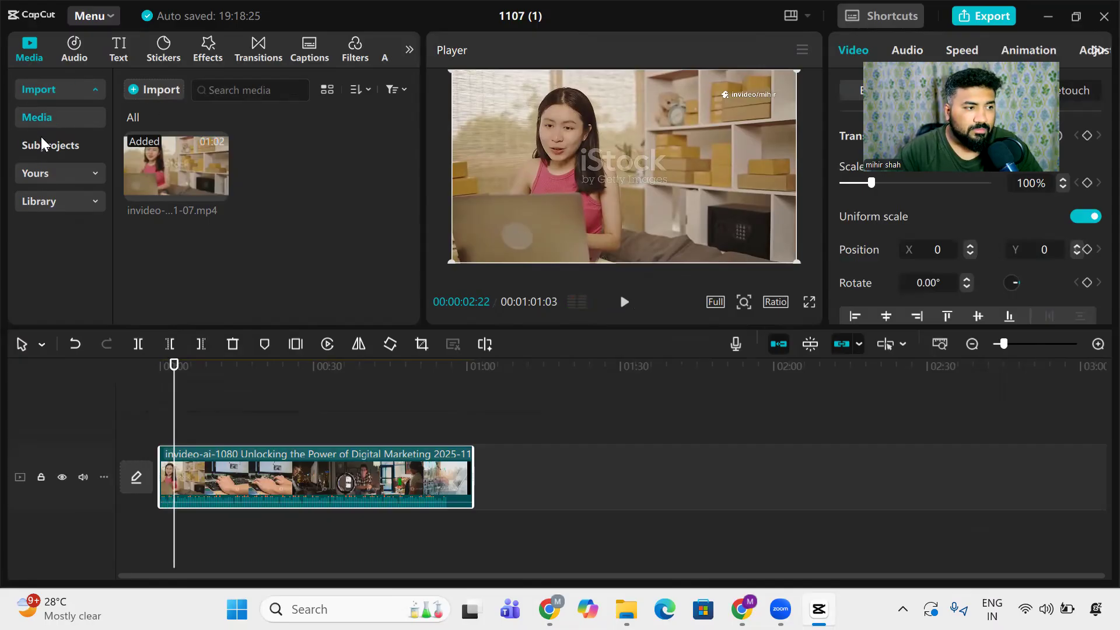
click(53, 173)
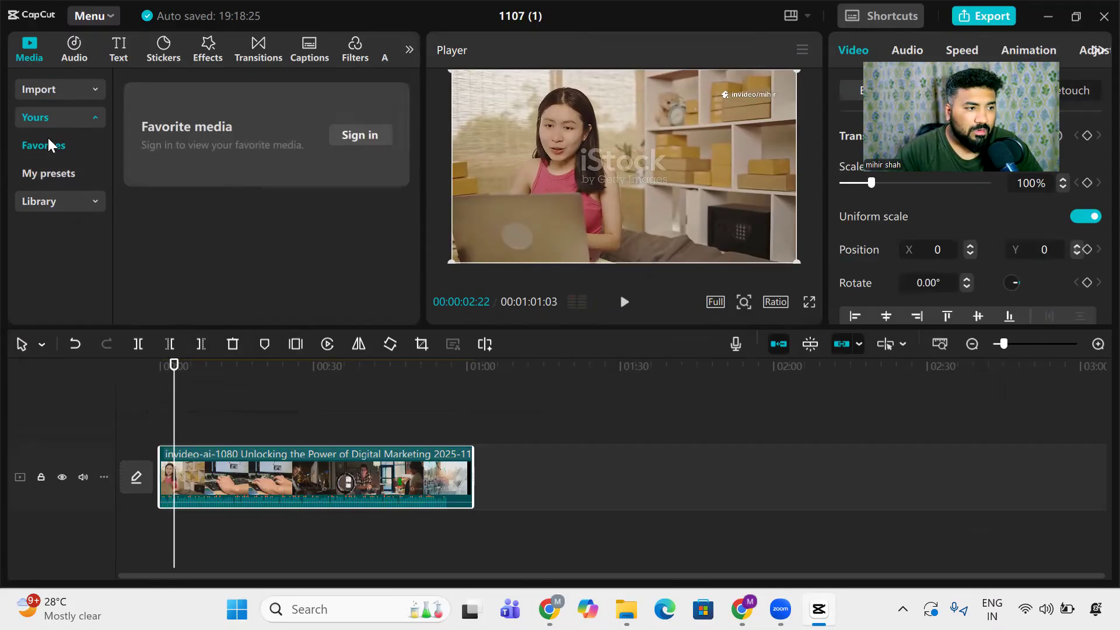
click(50, 93)
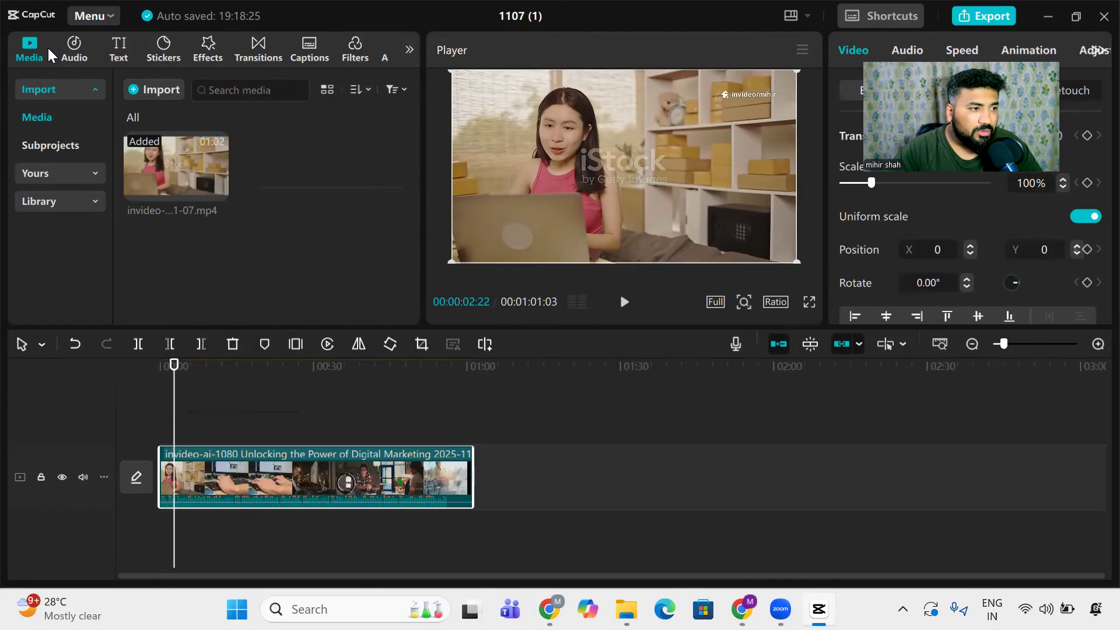
click(58, 206)
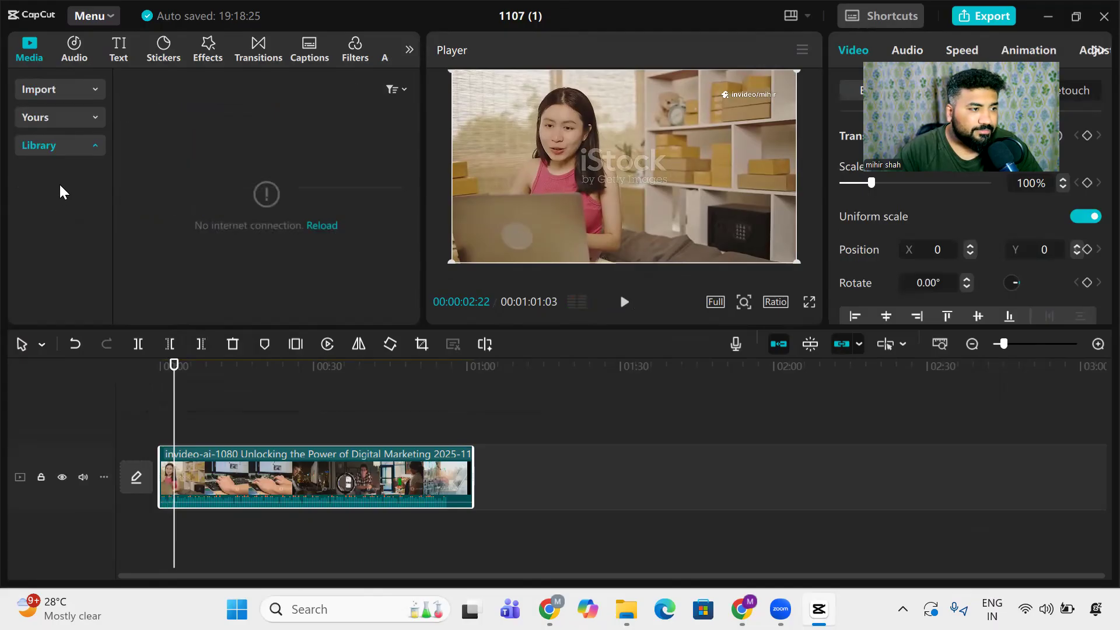
click(69, 89)
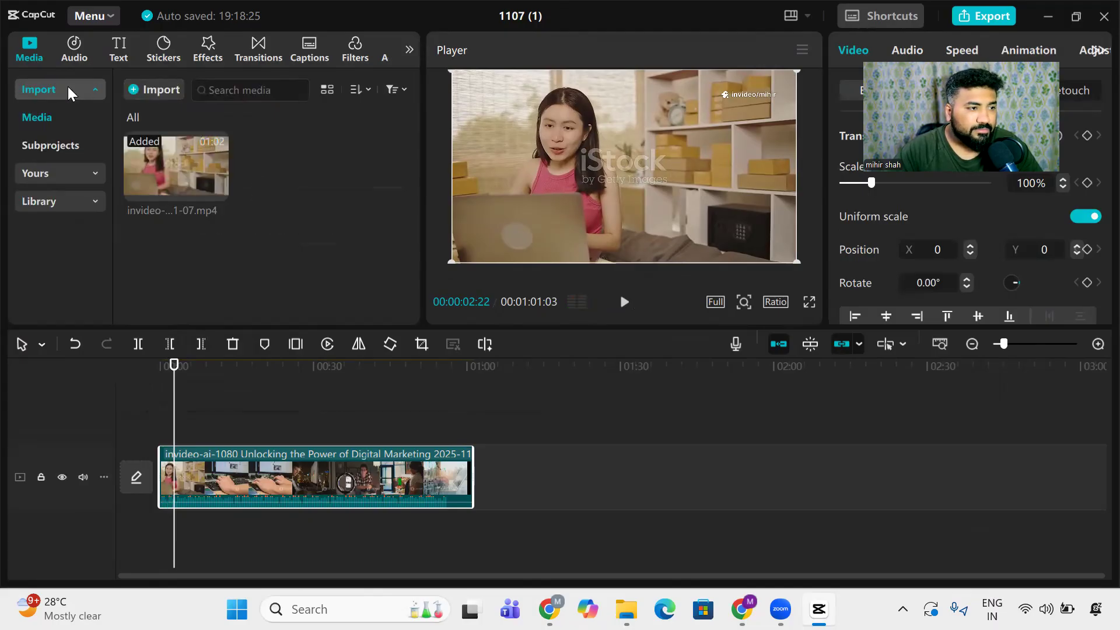
Import the 7578620-uhd_2160_4096_25fps stock clip from the recent files into the media bin.
click(167, 93)
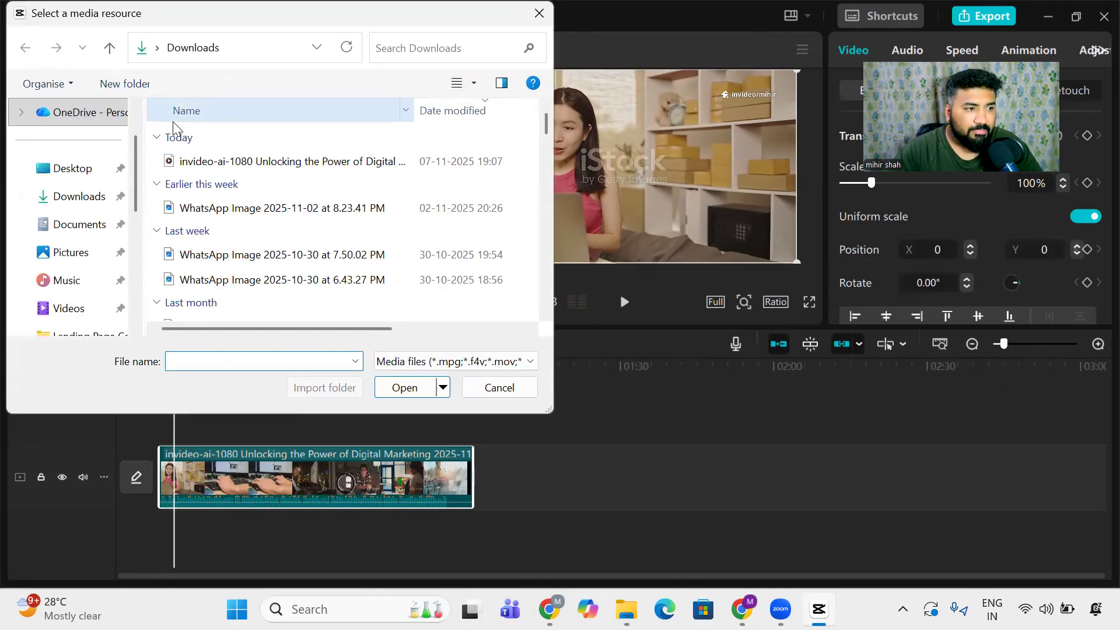
scroll(54, 209, up, 1)
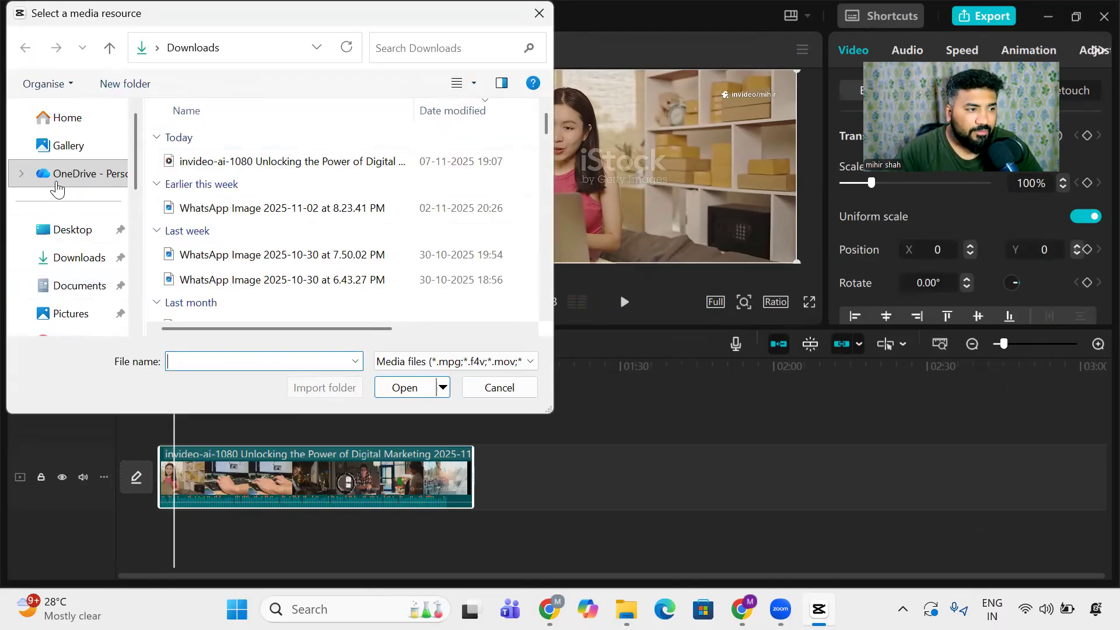
click(67, 112)
scroll(210, 217, down, 5)
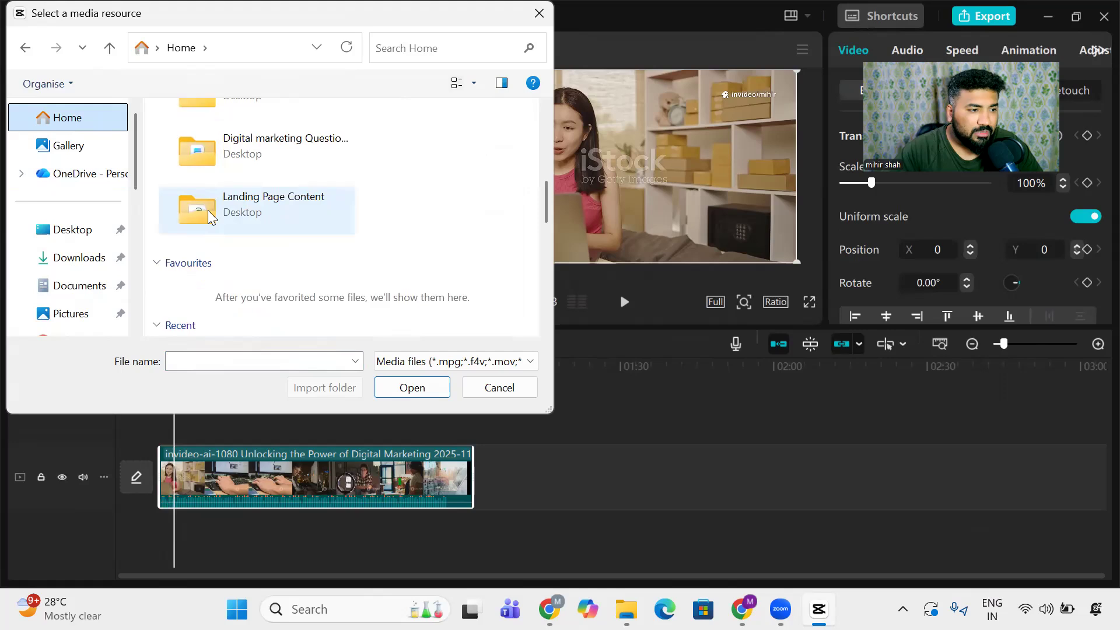
scroll(208, 217, down, 3)
click(225, 188)
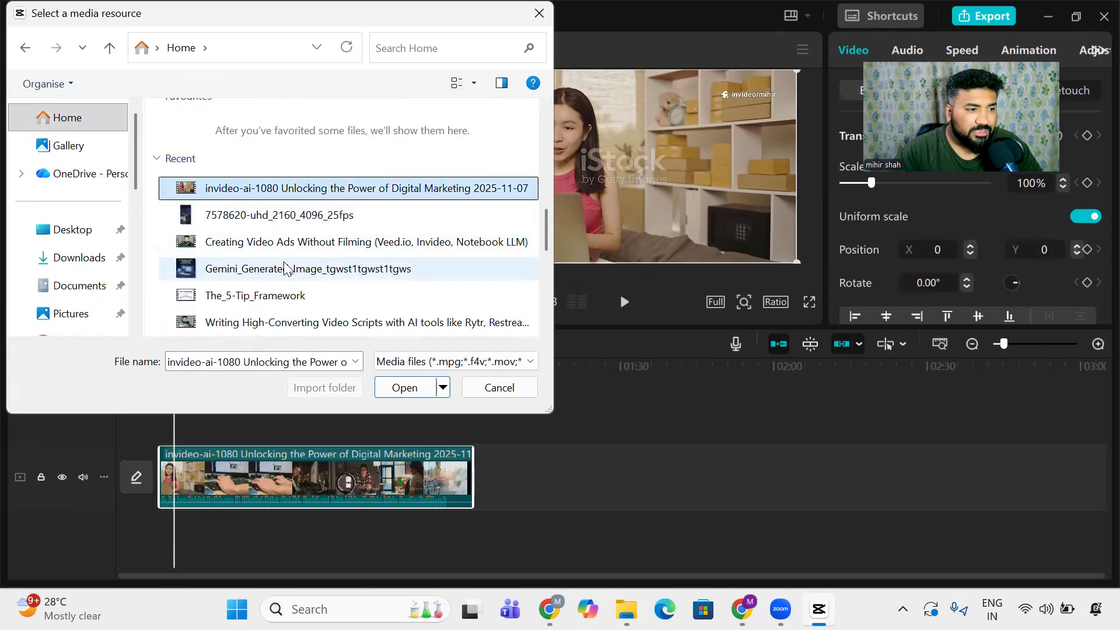
click(229, 215)
click(404, 387)
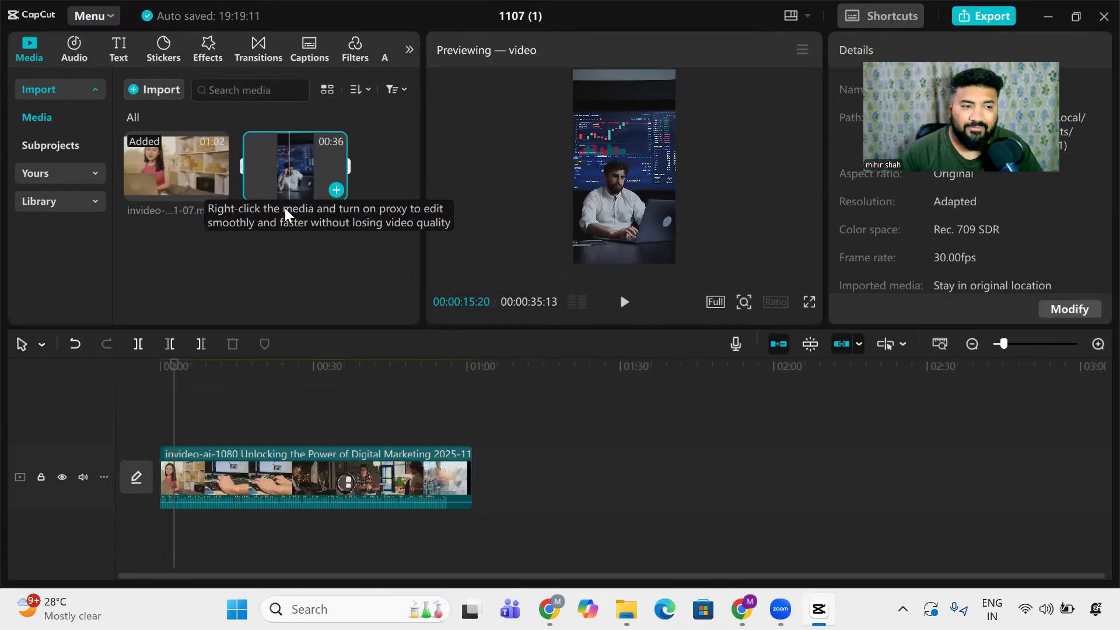
Place the 7578620-uhd_2160_4096_25fps stock clip on a track above the invideo clip and play it back.
drag(286, 215, 257, 469)
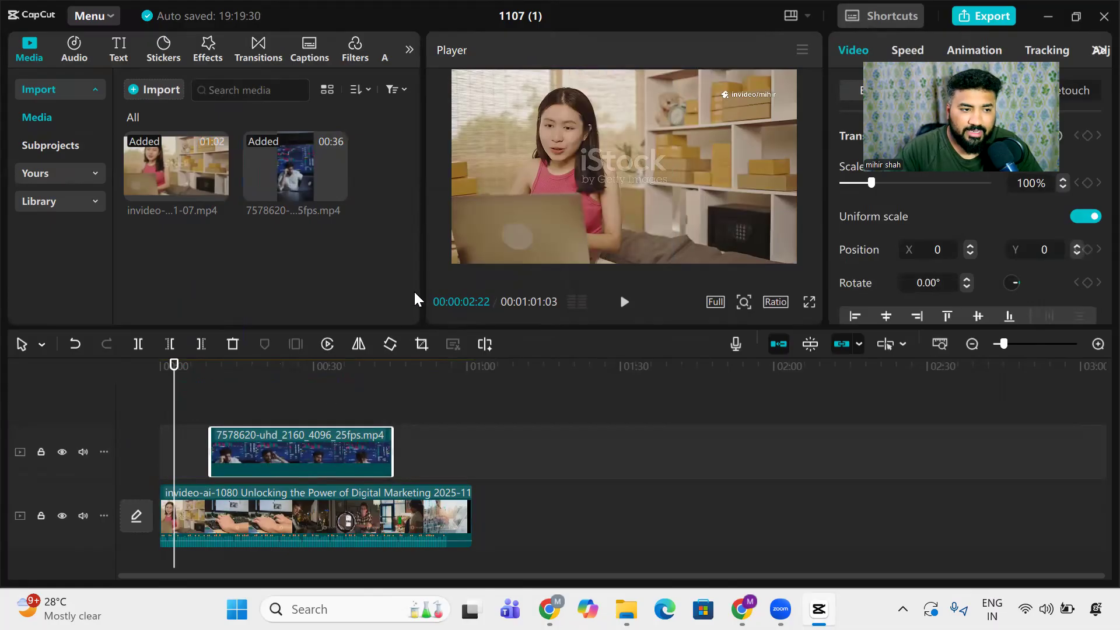
click(624, 302)
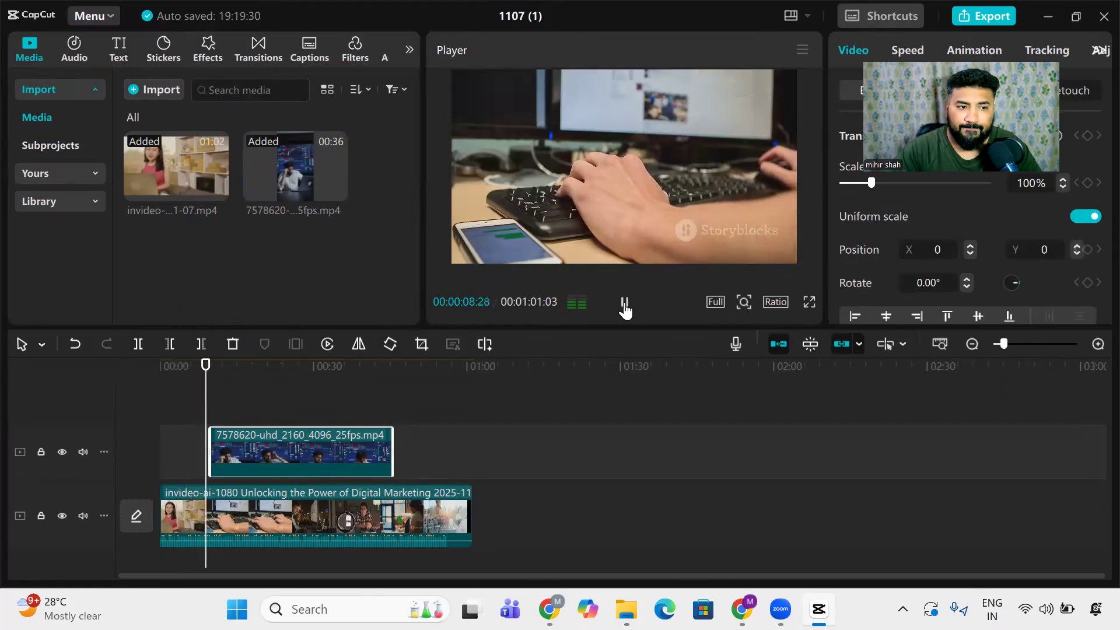
click(624, 303)
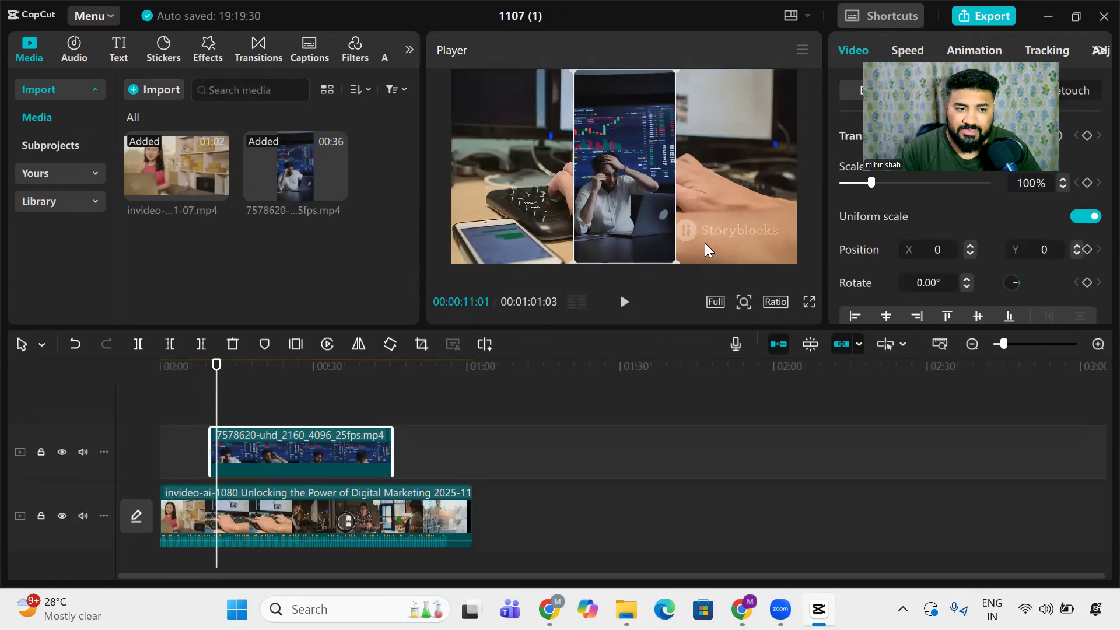
Scale the overlay stock clip to 359% so it fills the frame, shorten its end, and preview the result.
drag(676, 258, 842, 577)
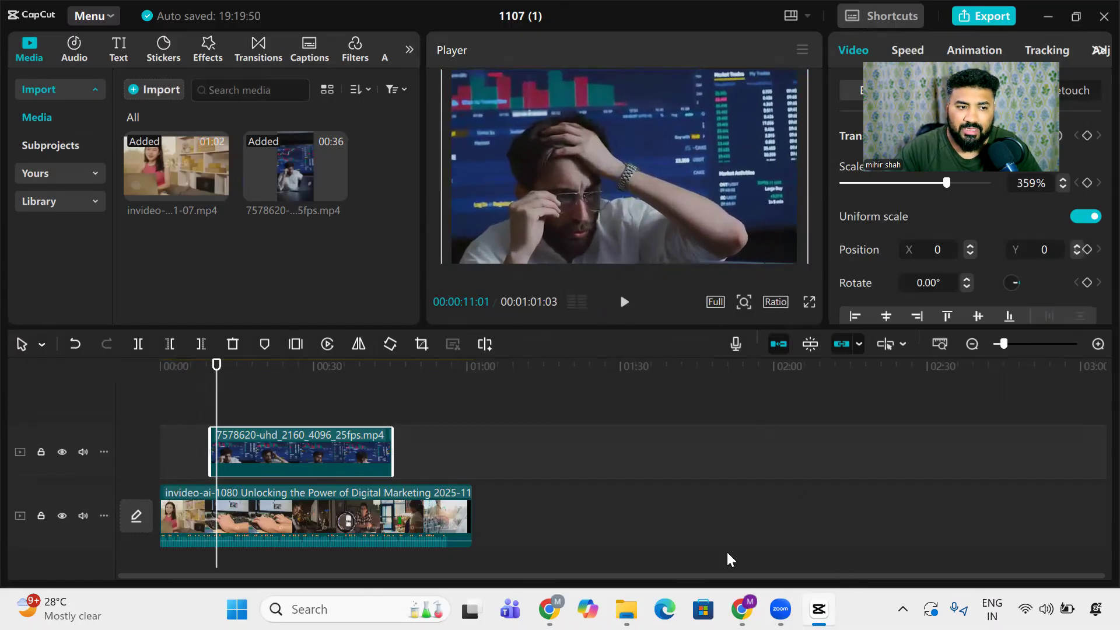
drag(391, 444, 247, 439)
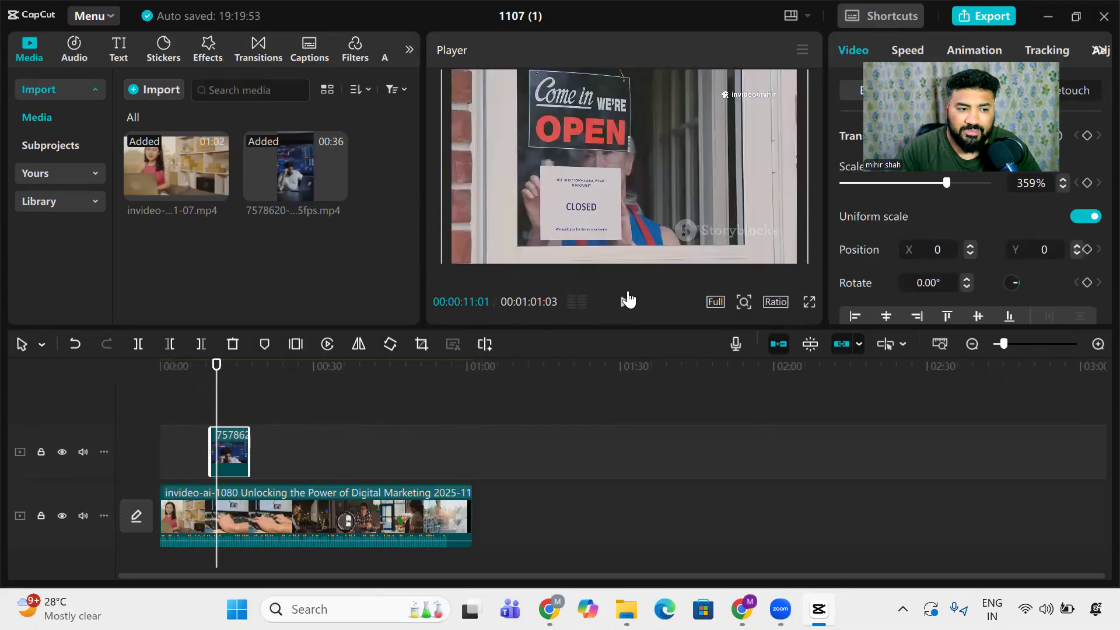
click(624, 302)
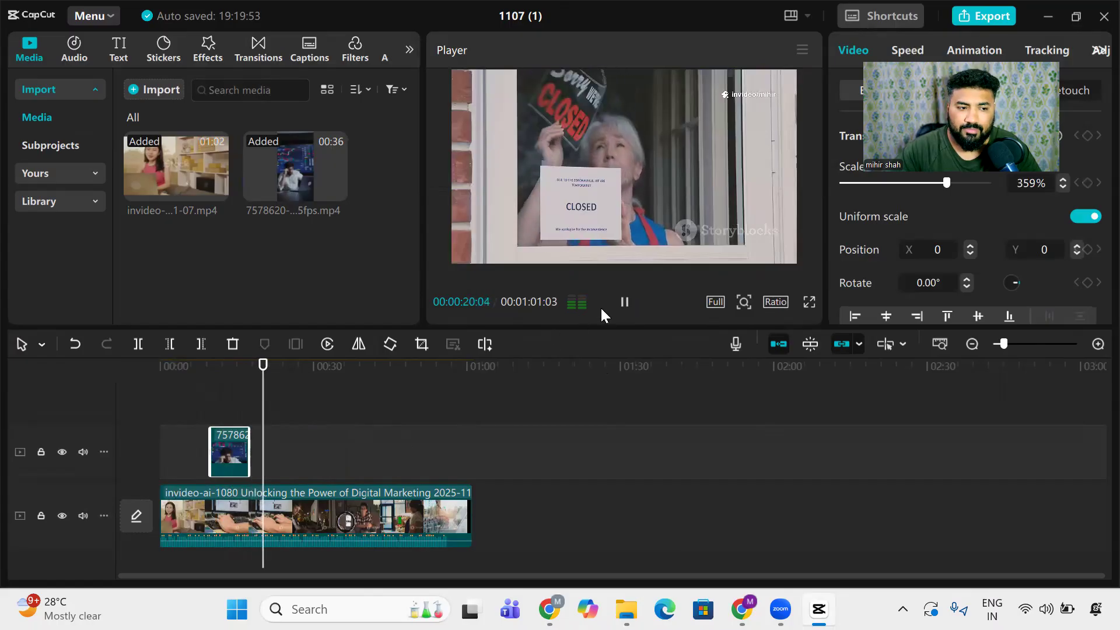
click(626, 303)
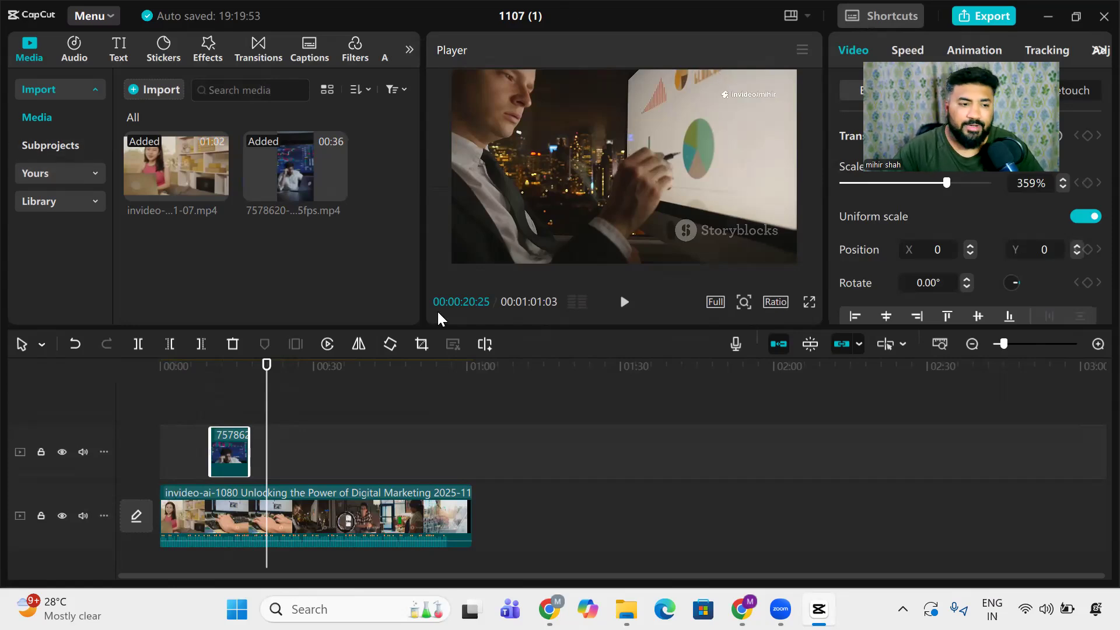
Open the CapCut export settings for the project, then switch back to the browser.
click(970, 22)
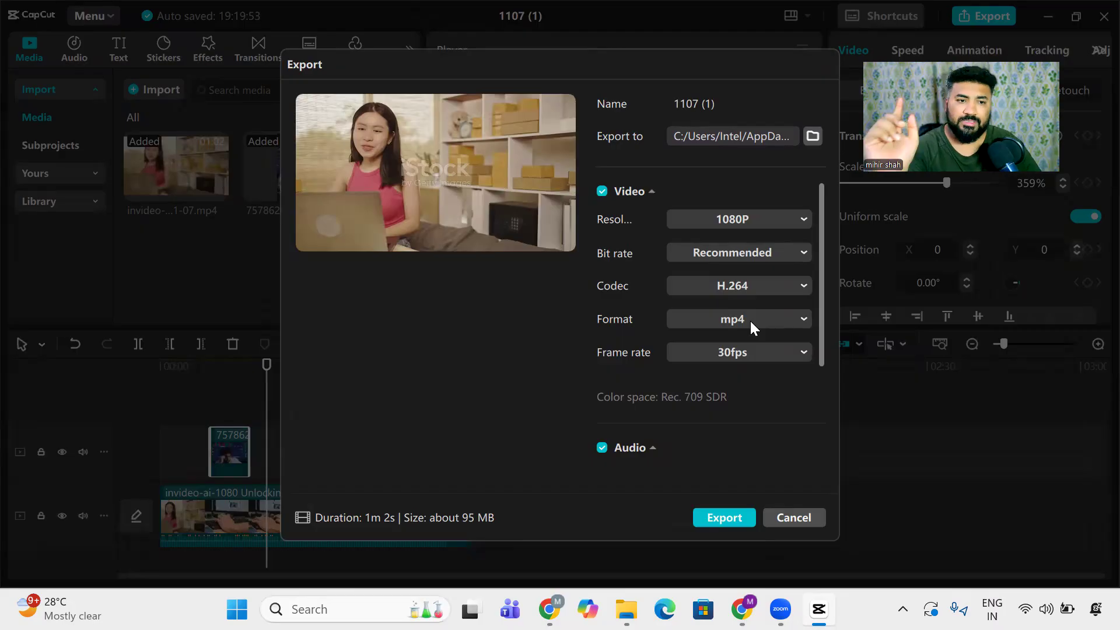
key(alt+Tab)
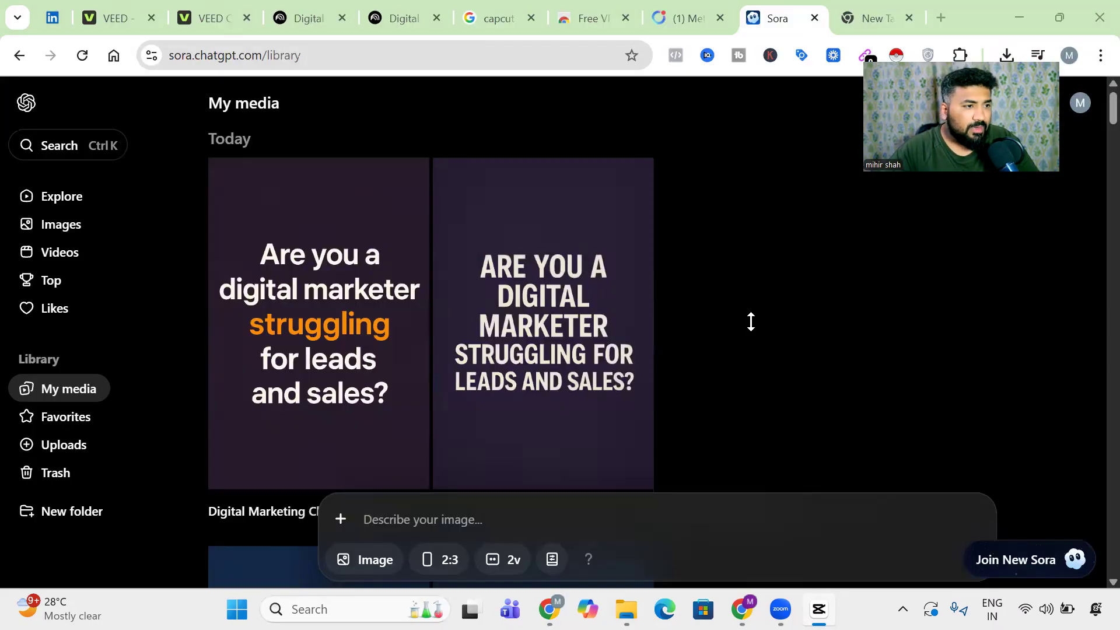
Switch to the VEED editor tab for Essential Digital Marketing Tips and open its export options.
click(198, 18)
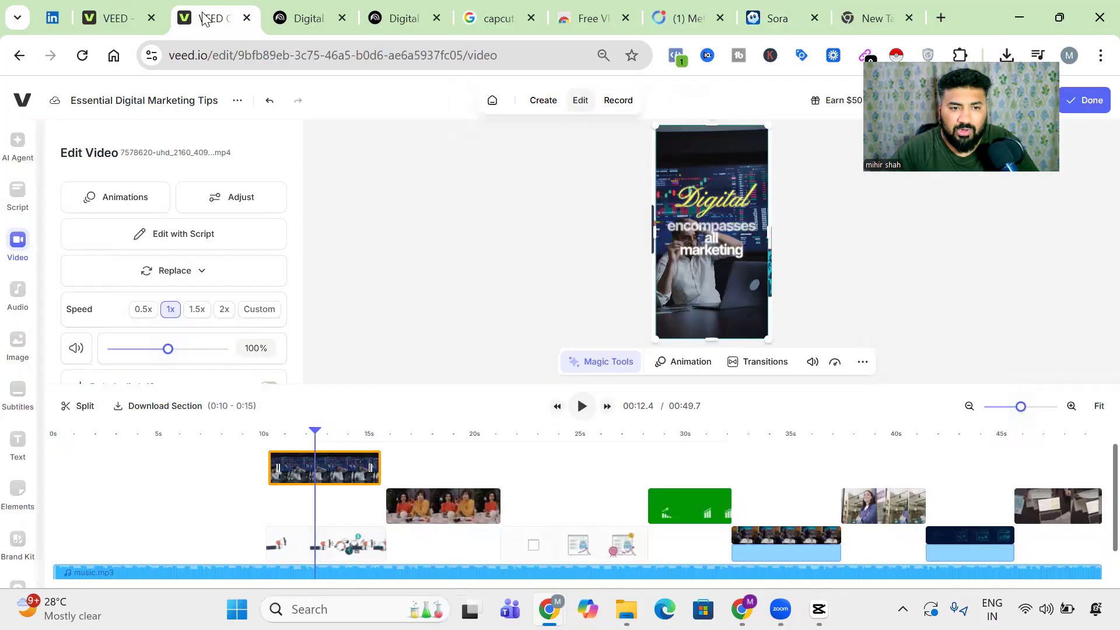
click(1080, 101)
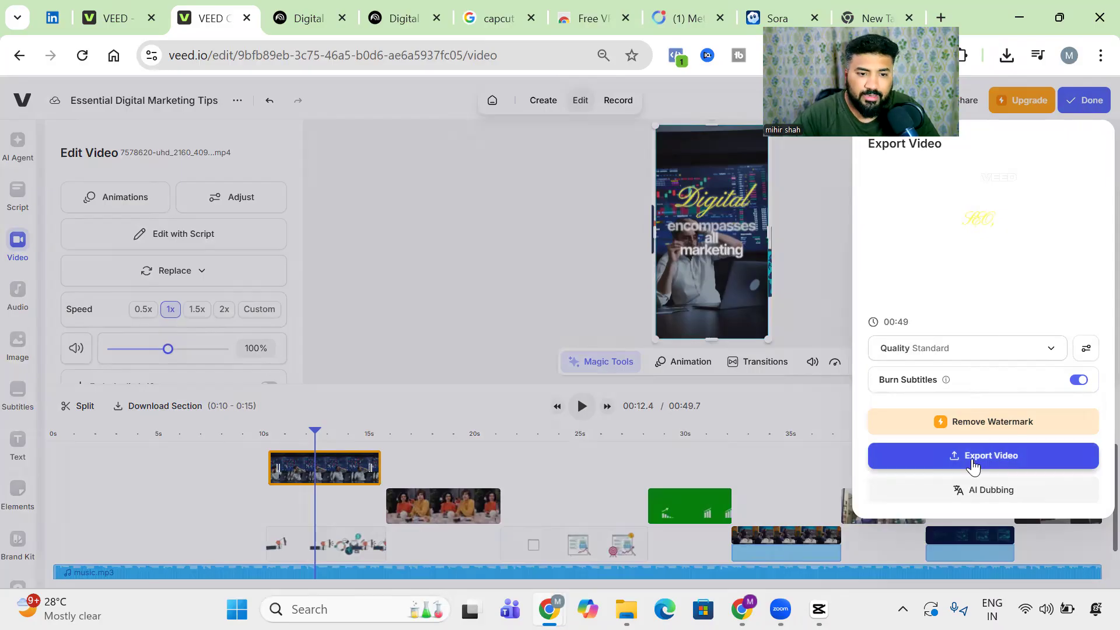